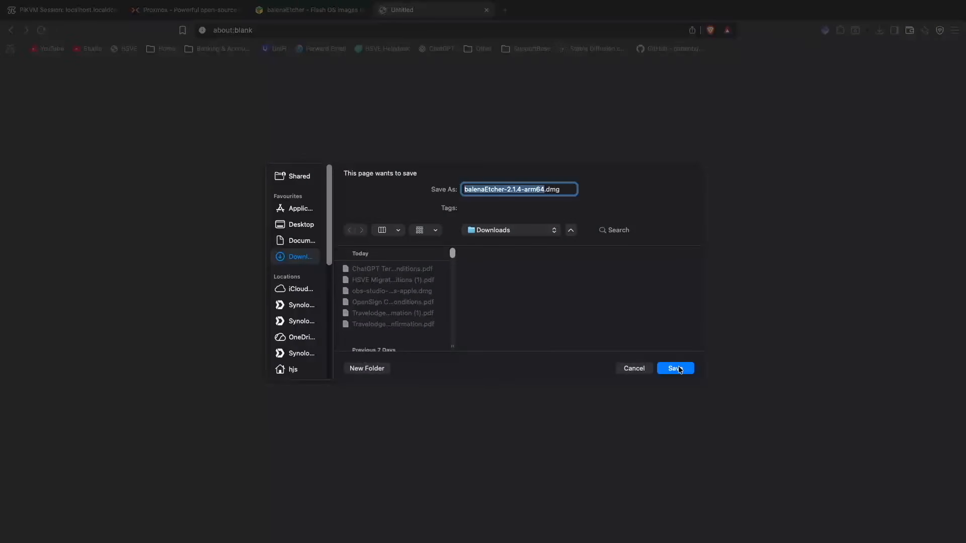
Step: Save balenaEtcher-2.1.4-arm64.dmg to Downloads, and download the Proxmox VE 9.1 ISO installer from the Proxmox website to the same folder
left_click(680, 370)
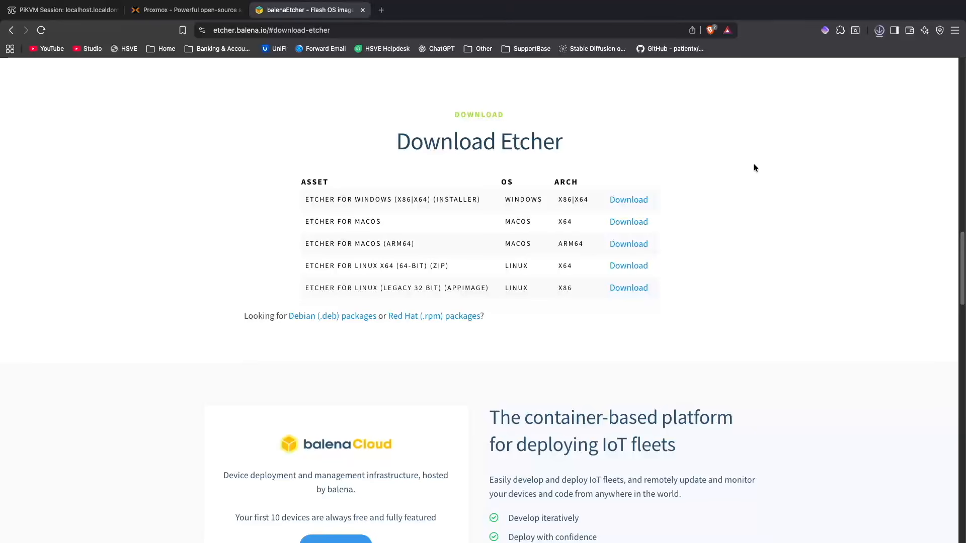
left_click(178, 14)
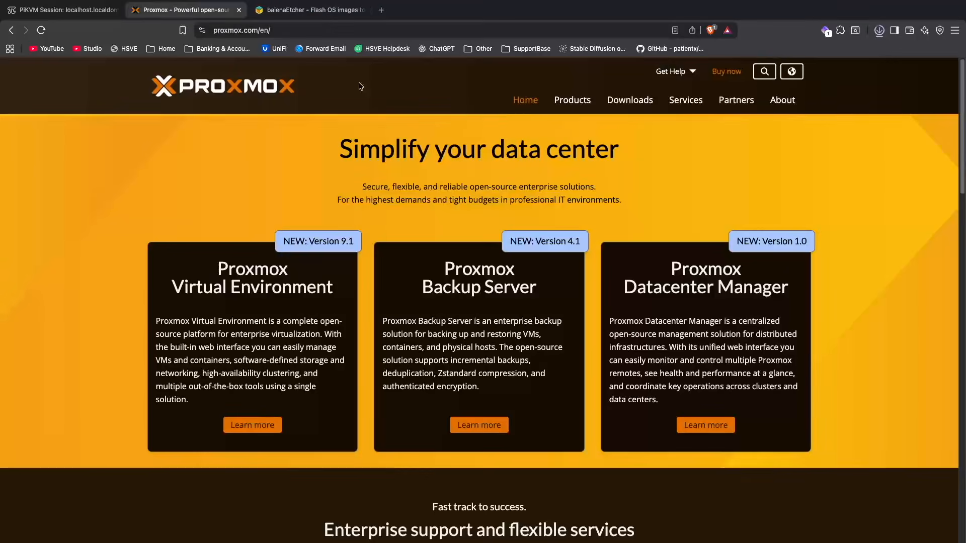
left_click(618, 104)
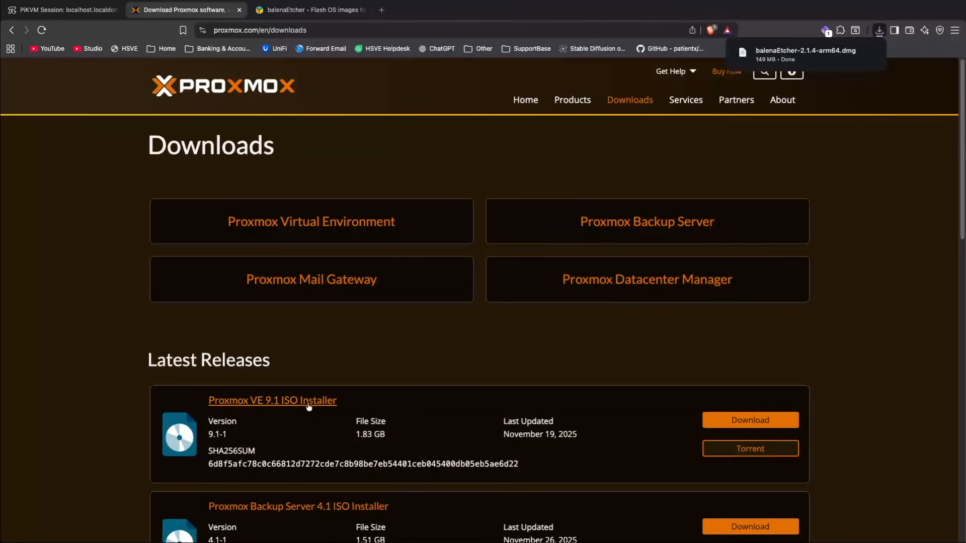
left_click(749, 420)
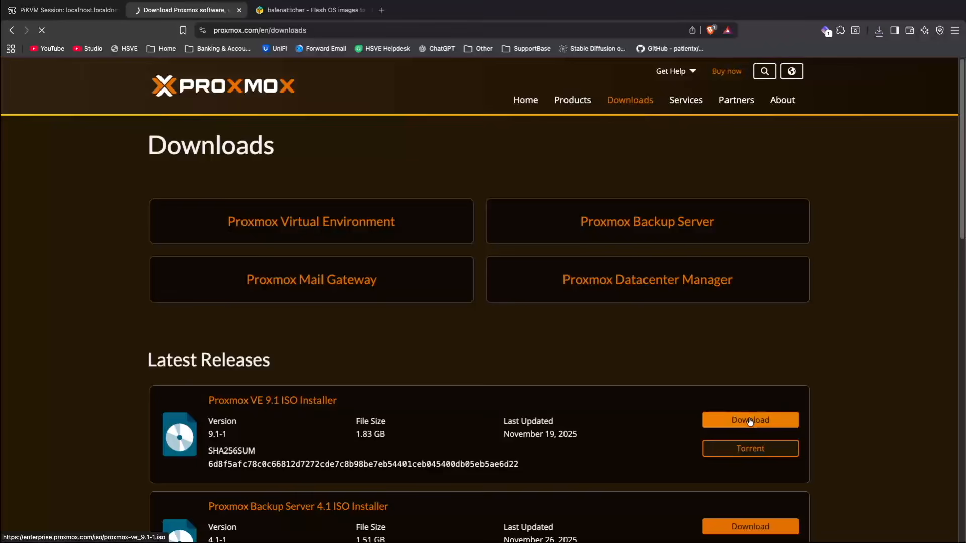
left_click(675, 368)
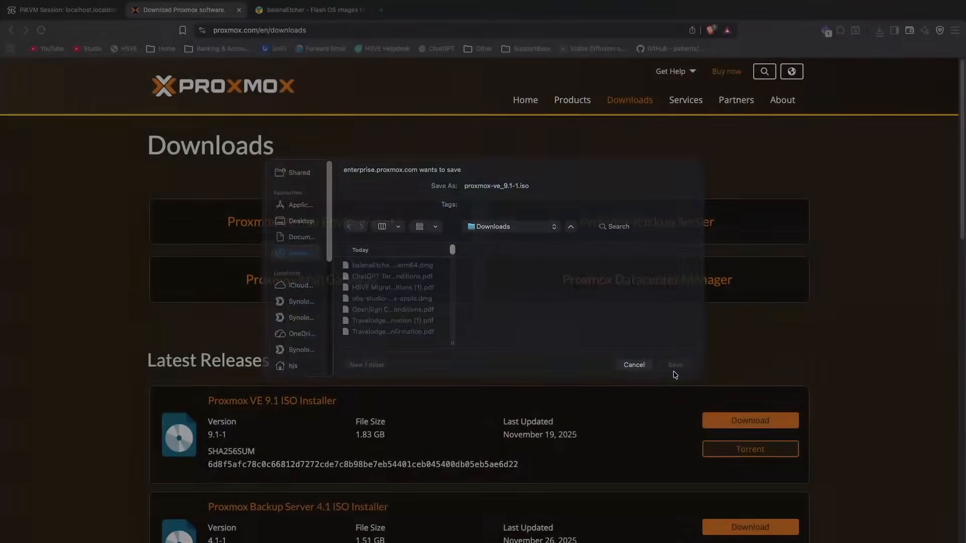
left_click(877, 31)
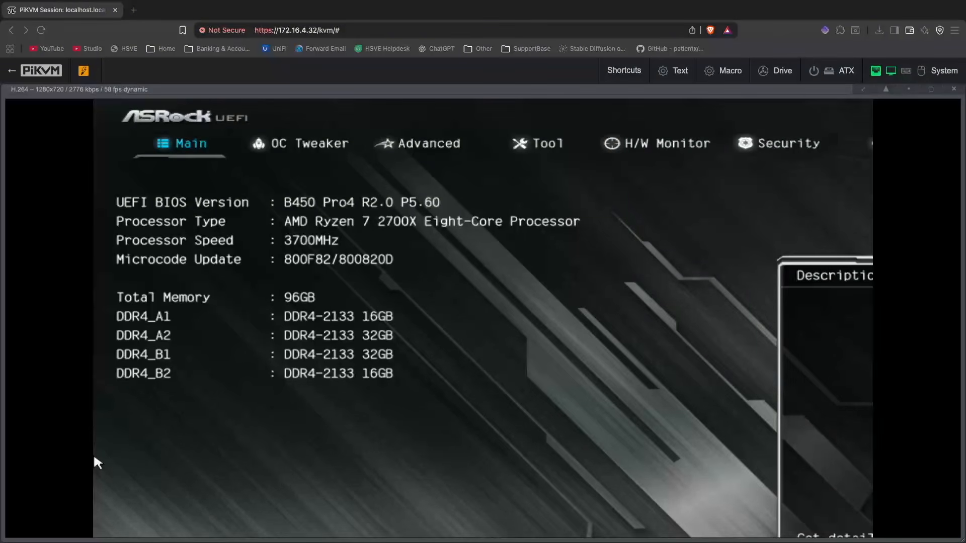
Step: Check the SVM Mode setting in the UEFI's advanced CPU configuration through the PiKVM session
left_click(350, 390)
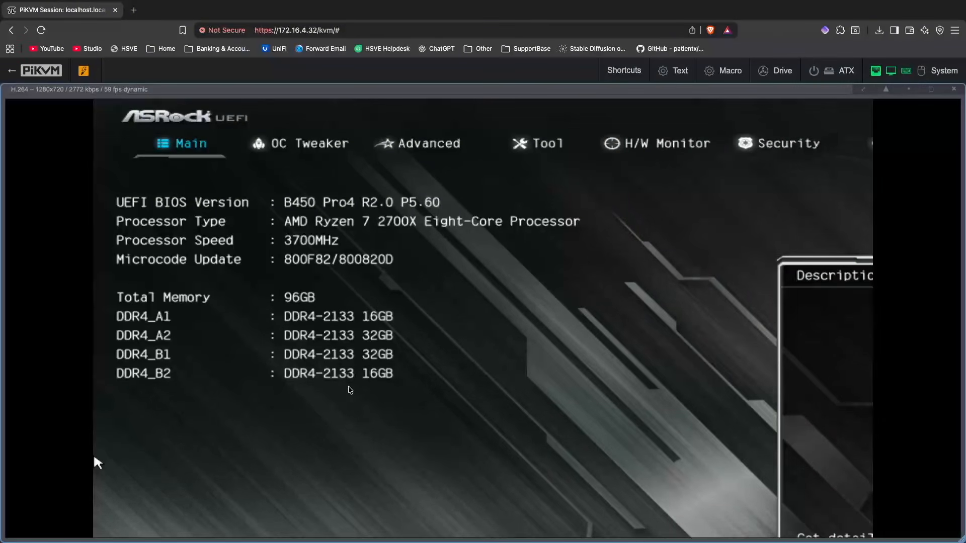
key("Right")
key("Right")
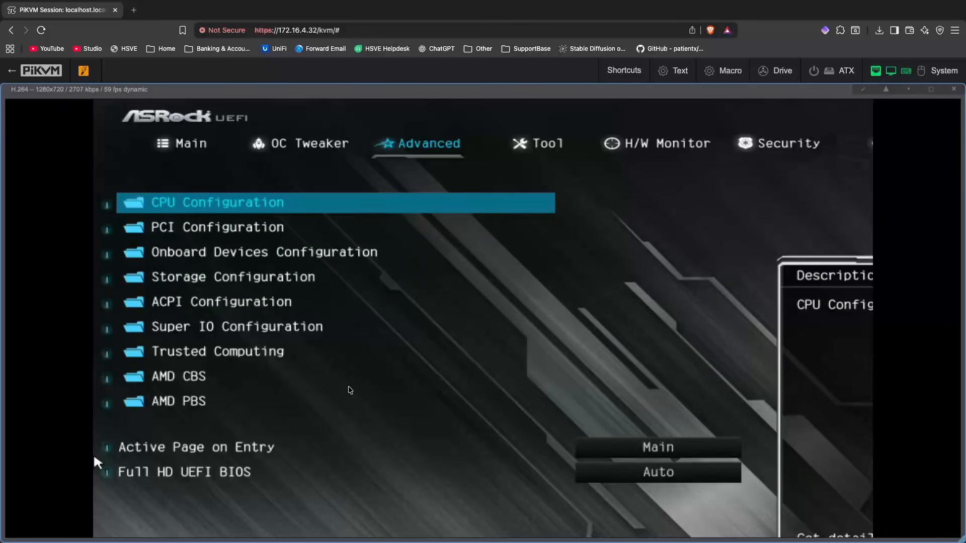
key("Return")
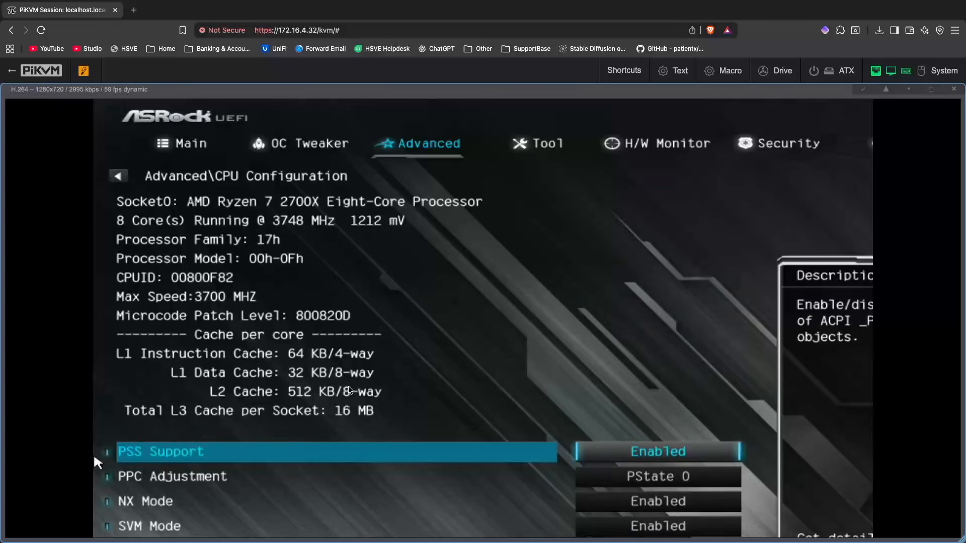
key("Down")
key("Down")
key("Down")
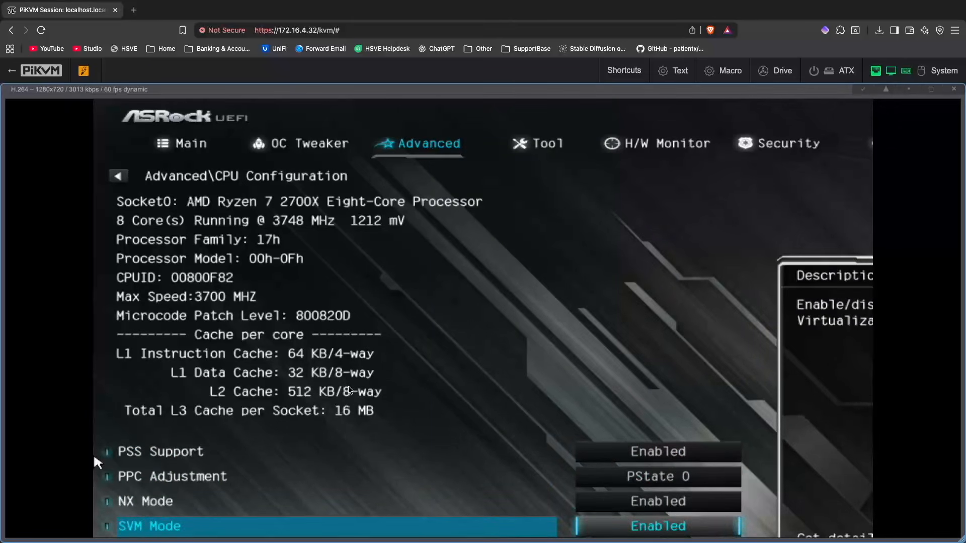
Step: Boot the server from the UEFI: USB, Partition 2 boot override entry
key("Right")
key("Right")
key("Right")
key("Right")
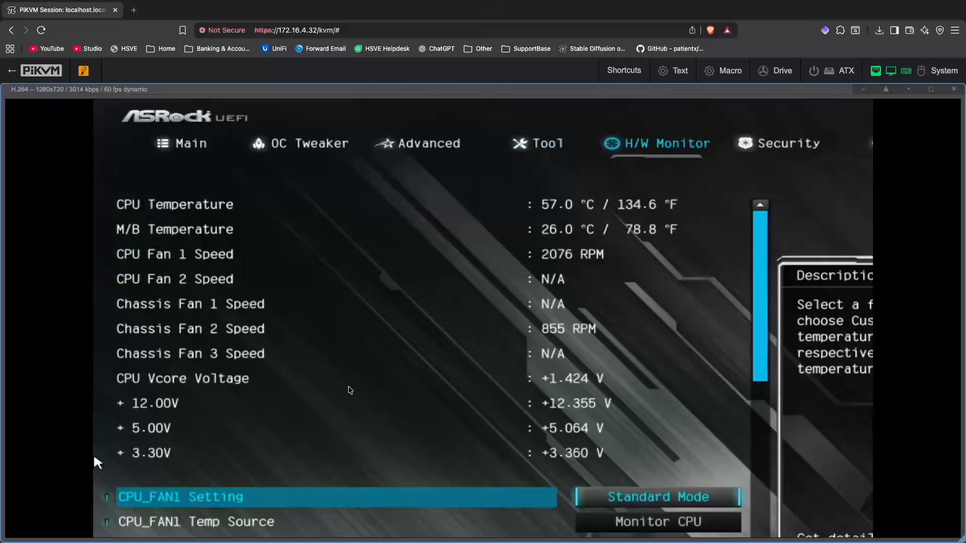
key("Right")
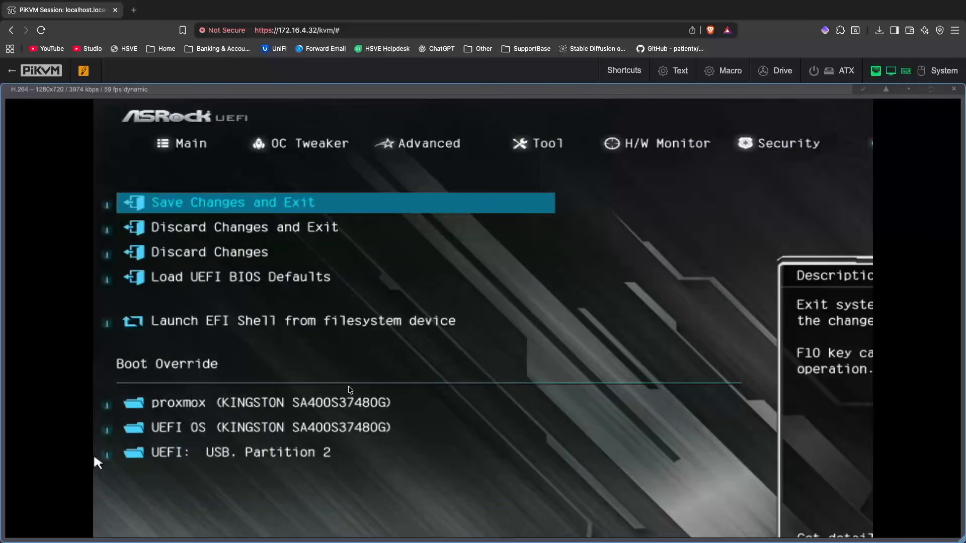
key("Down")
key("Up")
key("Up")
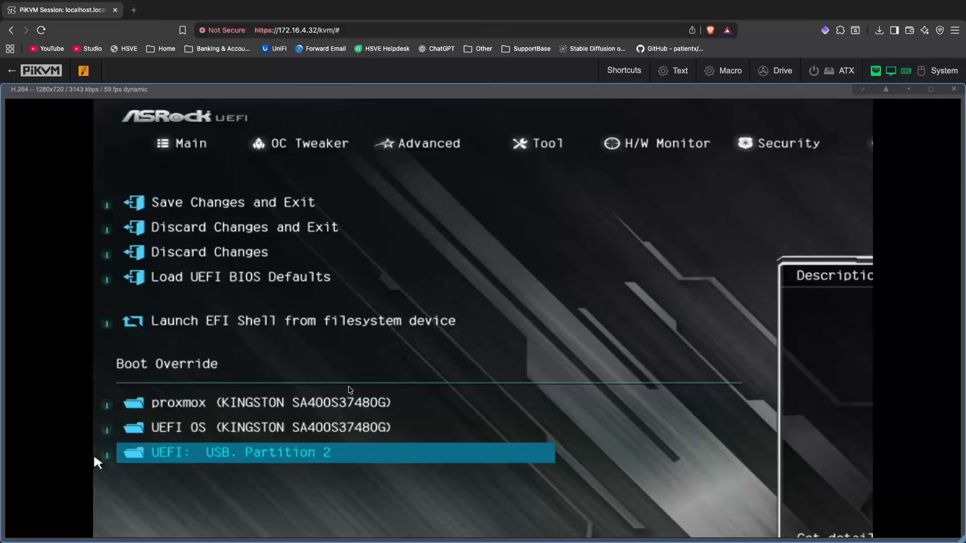
key("Return")
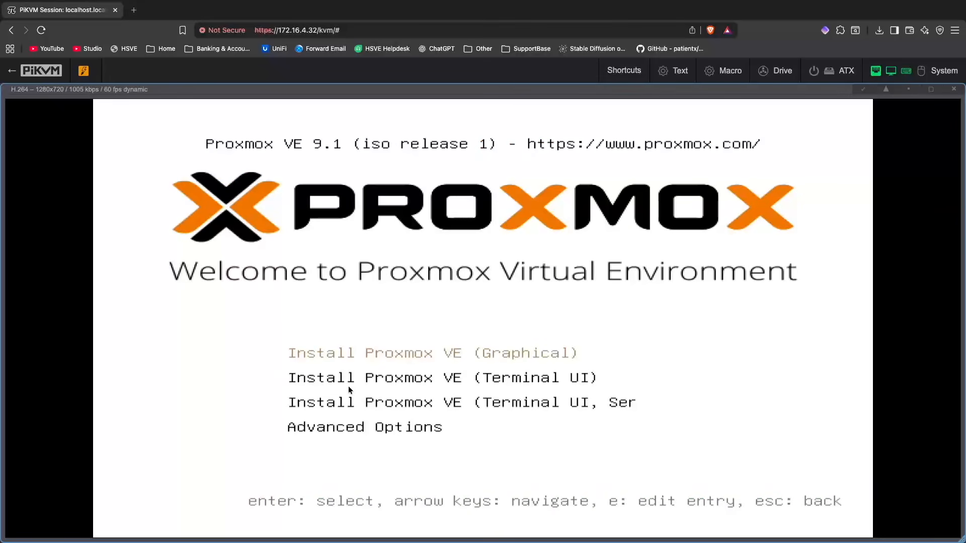
Step: Start the Proxmox VE installer in Terminal UI mode and accept the end user license agreement
key("Down")
key("Return")
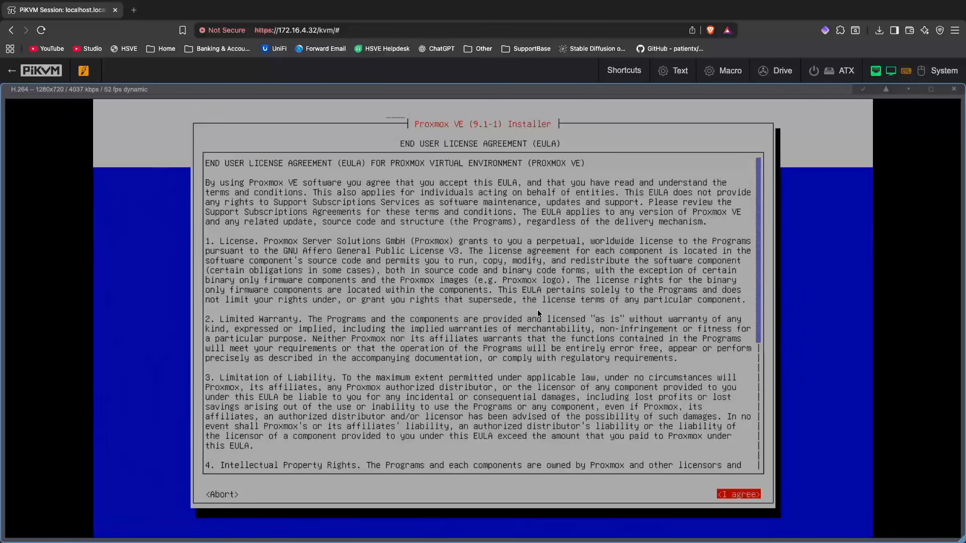
key("Return")
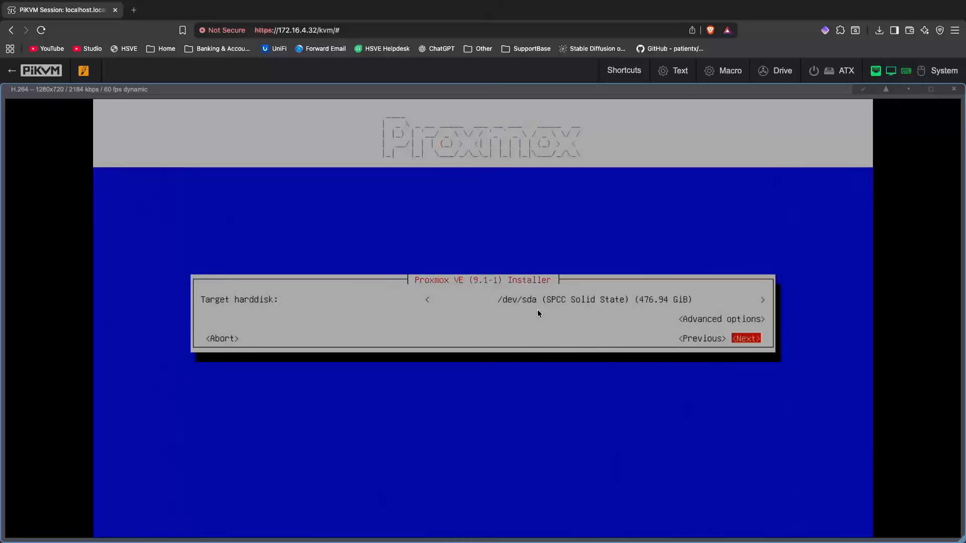
Step: Choose /dev/sda (SPCC Solid State, 476.94 GiB) as the target hard disk and continue to the location settings
key("Up")
key("Up")
key("Return")
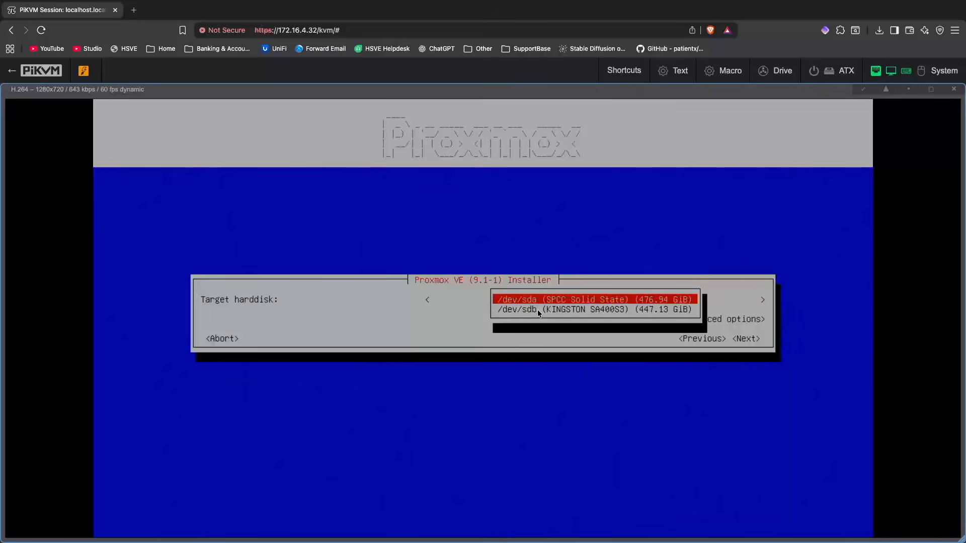
key("Return")
key("Tab")
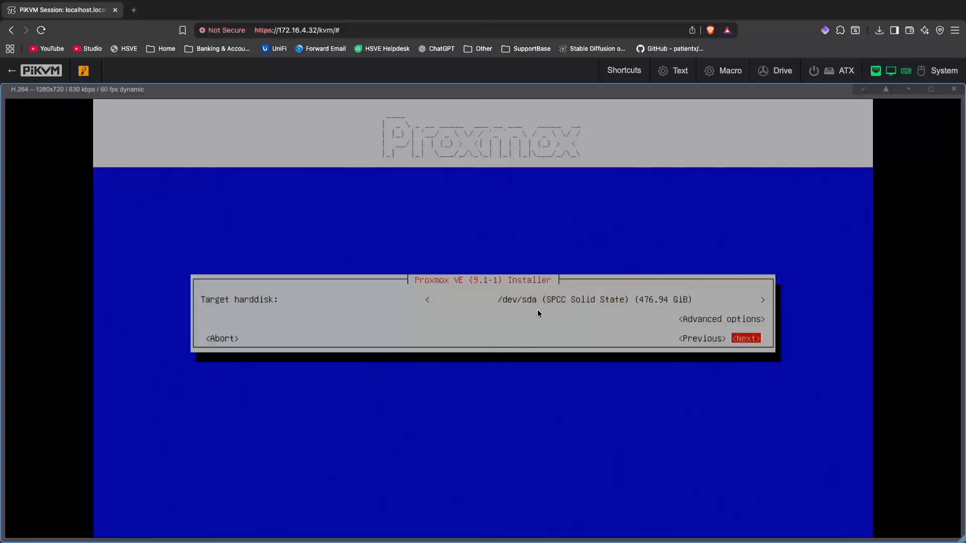
key("Return")
Step: Set the installation country to United Kingdom
key("Up")
key("Up")
key("Up")
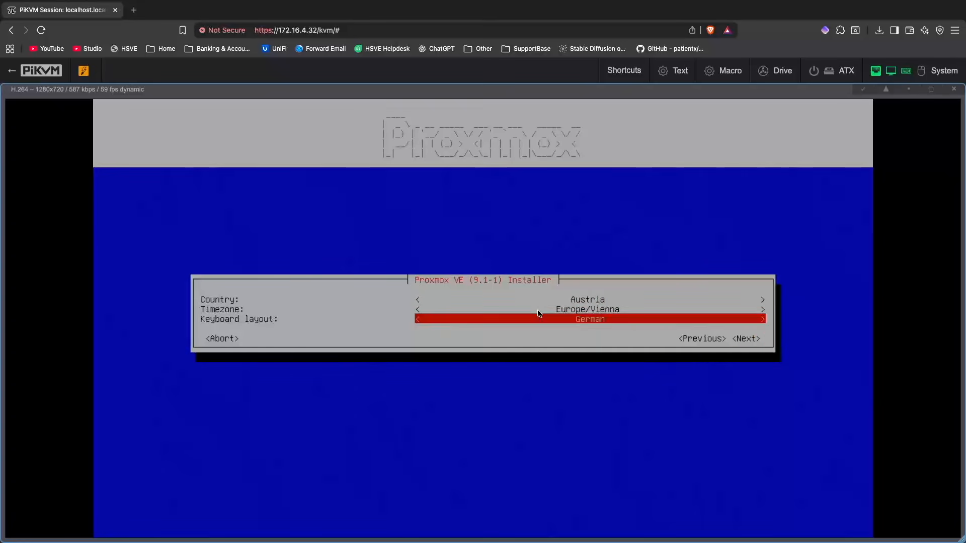
key("Return")
key("Down")
key("Down")
key("Down")
key("Down")
key("Down")
key("Down")
key("Down")
key("Down")
key("Down")
key("Down")
key("Down")
key("Down")
key("Down")
key("Down")
key("Down")
key("Down")
key("Down")
key("Down")
key("Down")
key("Down")
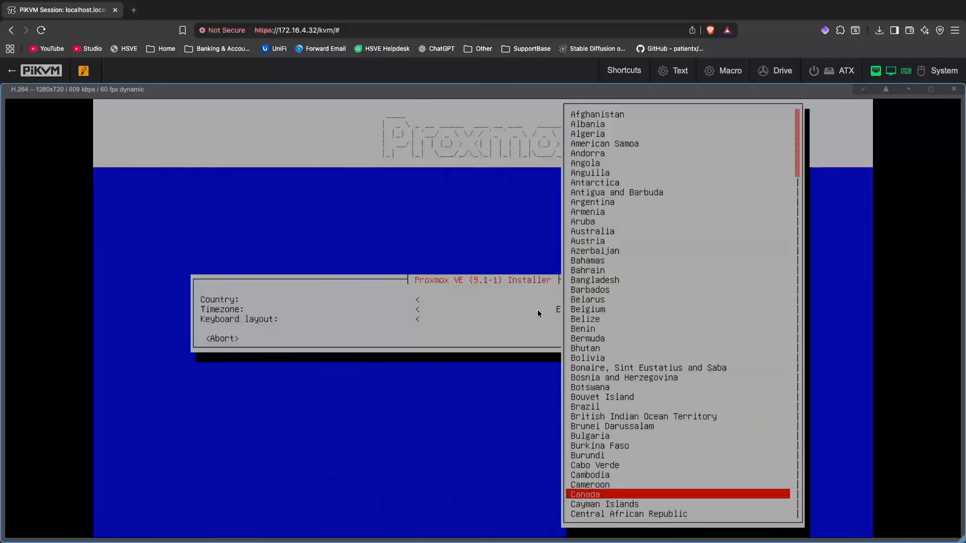
key("Down")
key("Down")
key("Down")
key("Down")
key("Down")
key("Down")
key("Down")
key("Down")
key("Down")
key("Down")
key("Down")
key("Down")
key("Down")
key("Down")
key("Down")
key("Down")
key("Down")
key("Down")
key("Down")
key("Down")
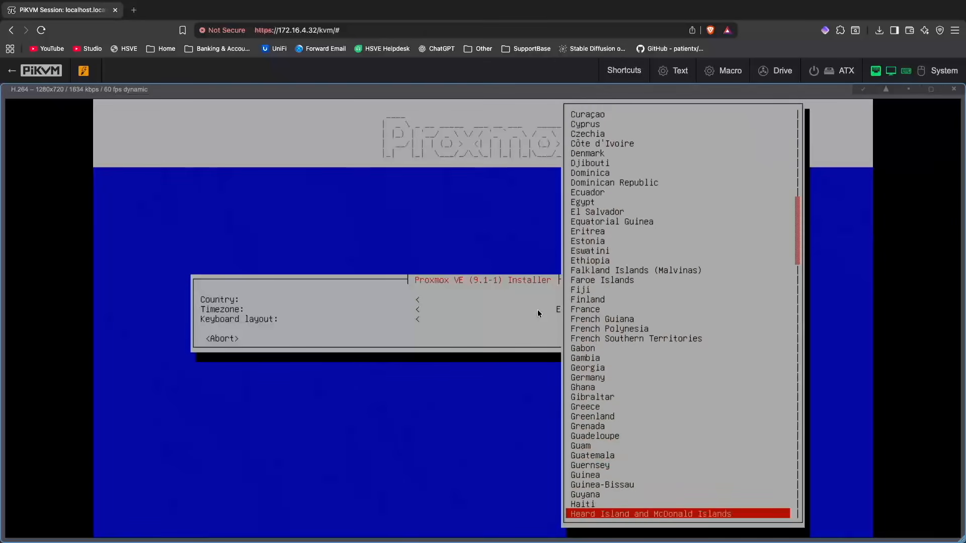
key("Down")
key("Down")
key("Down")
key("Down")
key("Down")
key("Down")
key("Down")
key("Down")
key("Down")
key("Down")
key("Down")
key("Down")
key("Down")
key("Down")
key("Down")
key("Down")
key("Down")
key("Down")
key("Down")
key("Down")
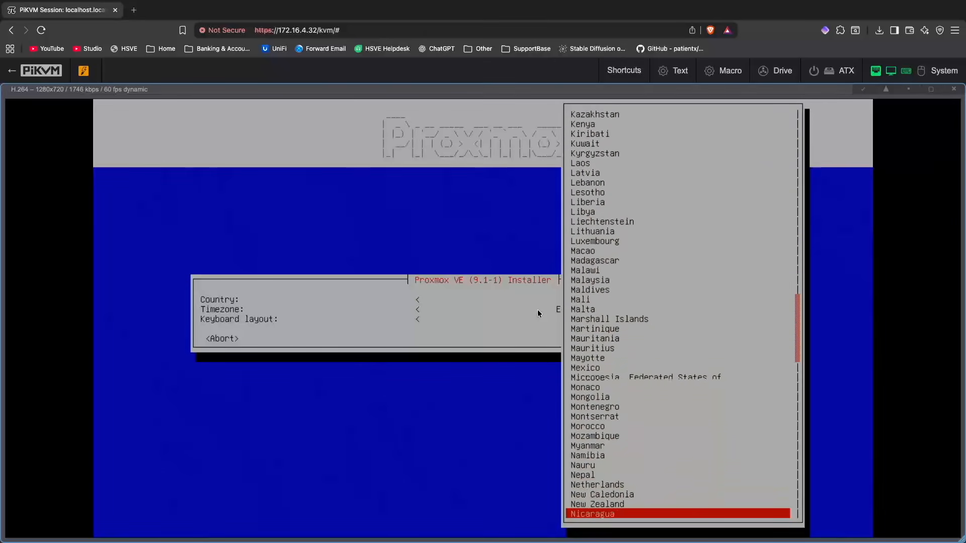
key("Down")
key("Down")
key("Down")
key("Down")
key("Down")
key("Down")
key("Down")
key("Down")
key("Down")
key("Down")
key("Down")
key("Down")
key("Down")
key("Down")
key("Down")
key("Down")
key("Down")
key("Down")
key("Down")
key("Down")
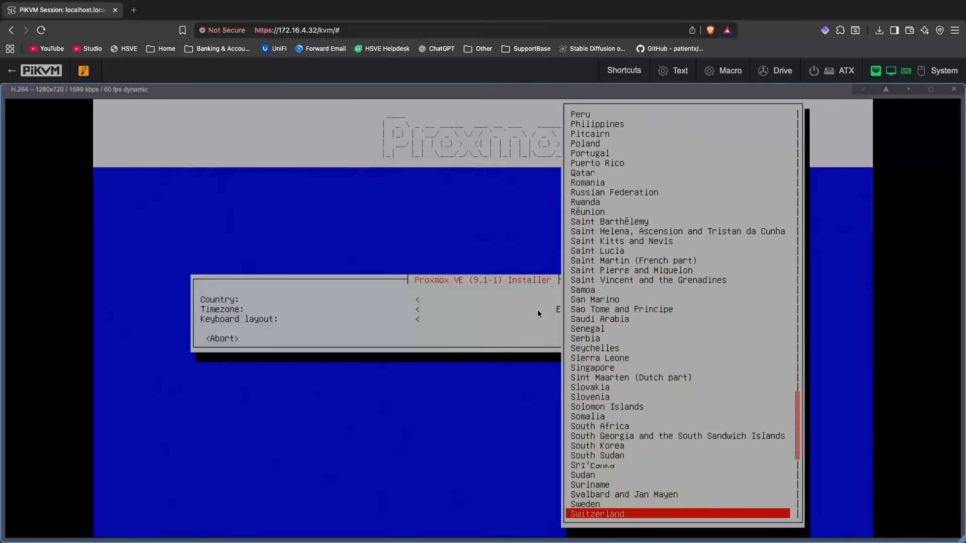
key("Down")
key("Up")
key("Up")
key("Up")
key("Up")
key("Up")
key("Up")
key("Up")
key("Up")
key("Up")
key("Up")
key("Up")
key("Up")
key("Up")
key("Up")
key("Up")
key("Up")
key("Up")
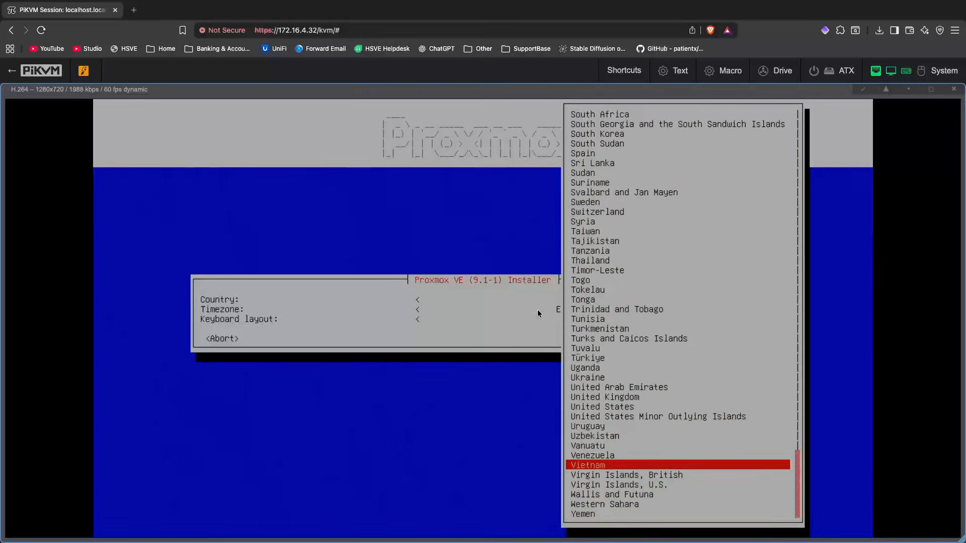
key("Down")
key("Down")
key("Down")
key("Down")
key("Down")
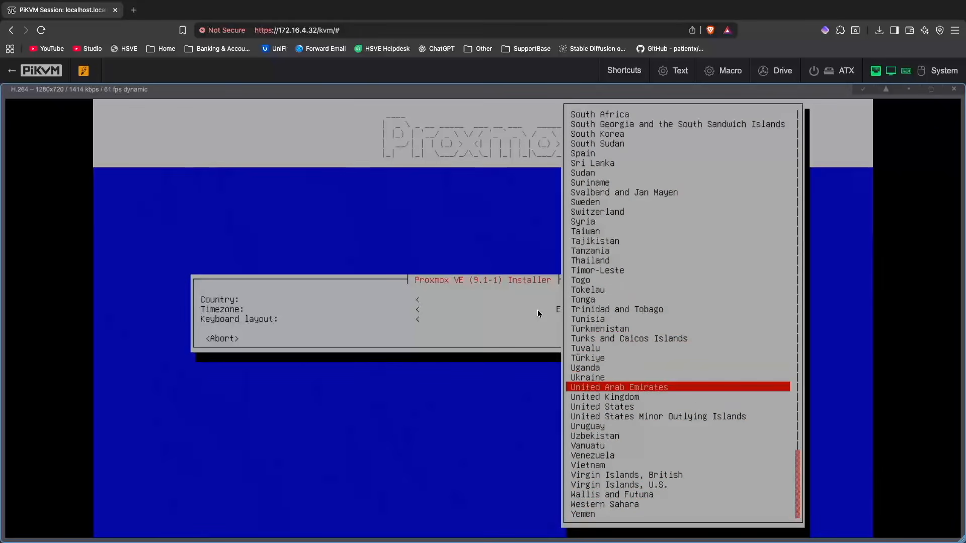
key("Return")
Step: Set the keyboard layout to United Kingdom and continue to the root account settings
key("Down")
key("Down")
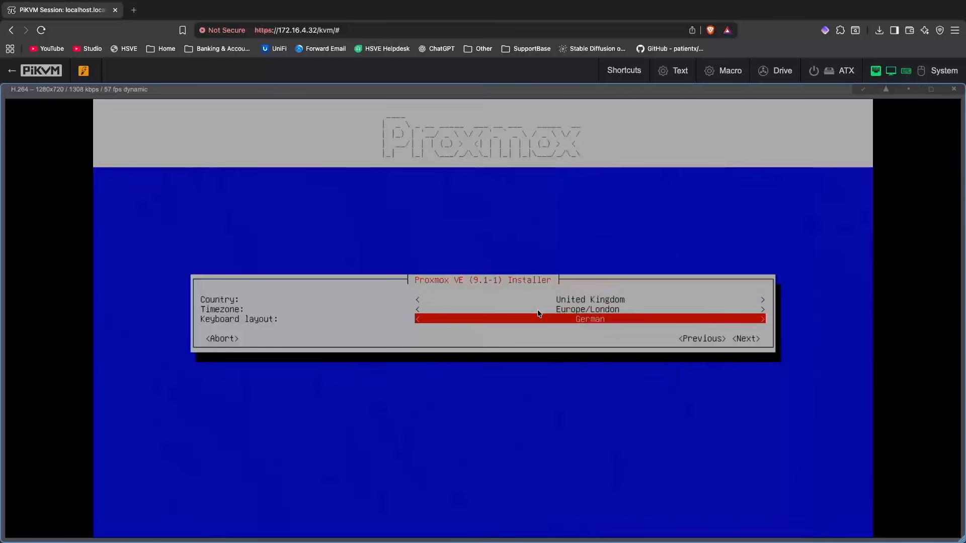
key("Return")
key("Down")
key("Down")
key("Down")
key("Down")
key("Down")
key("Down")
key("Down")
key("Down")
key("Down")
key("Down")
key("Down")
key("Down")
key("Down")
key("Down")
key("Down")
key("Down")
key("Down")
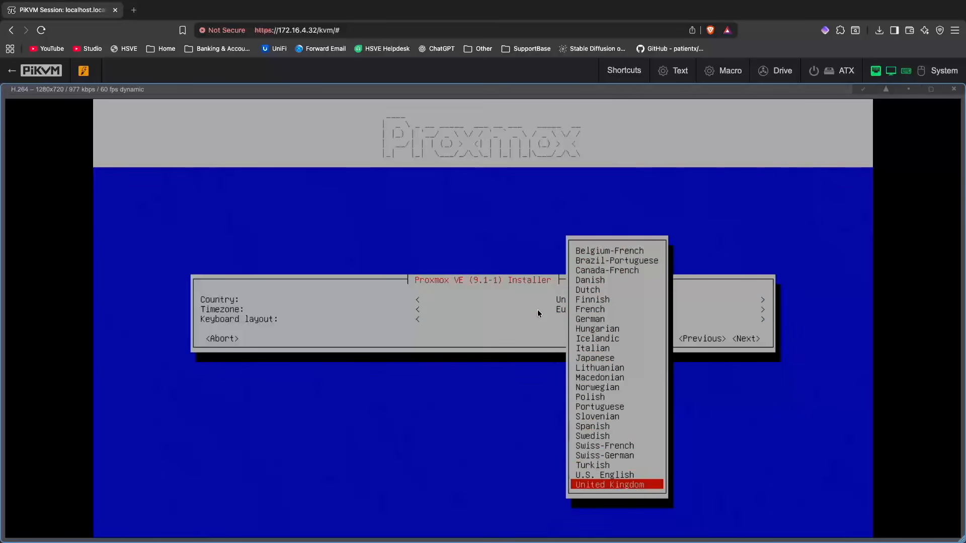
key("Return")
key("Tab")
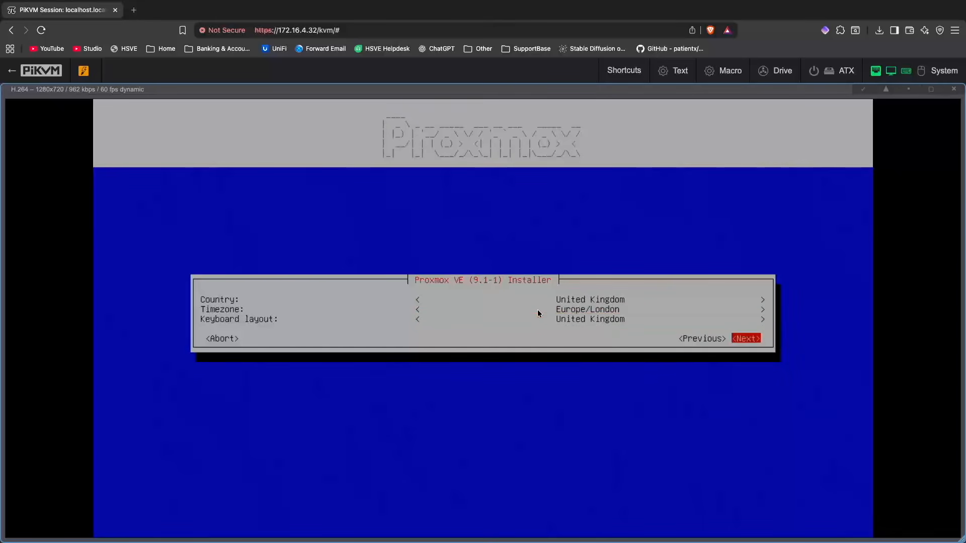
key("Return")
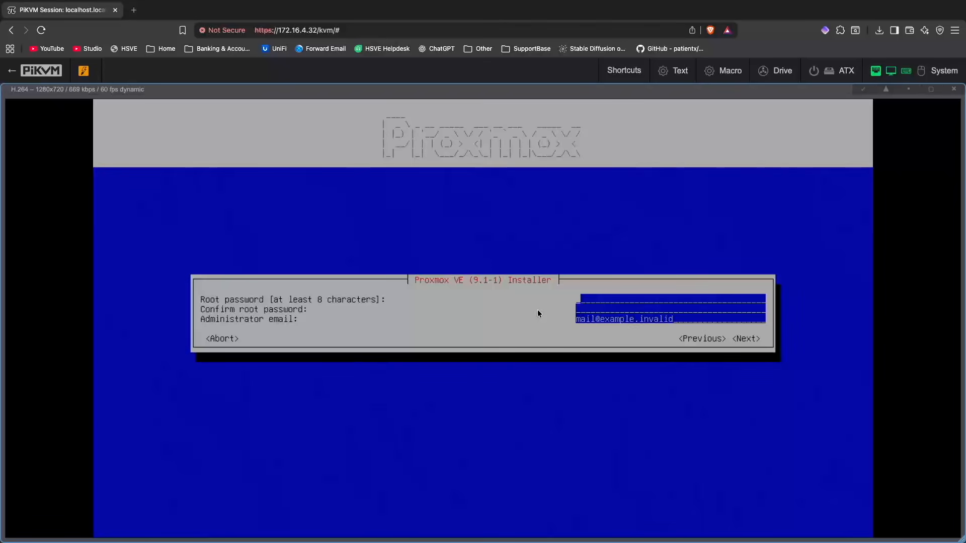
Step: Enter the root password and repeat it in the confirmation field
type("*********")
key("Tab")
type("*********")
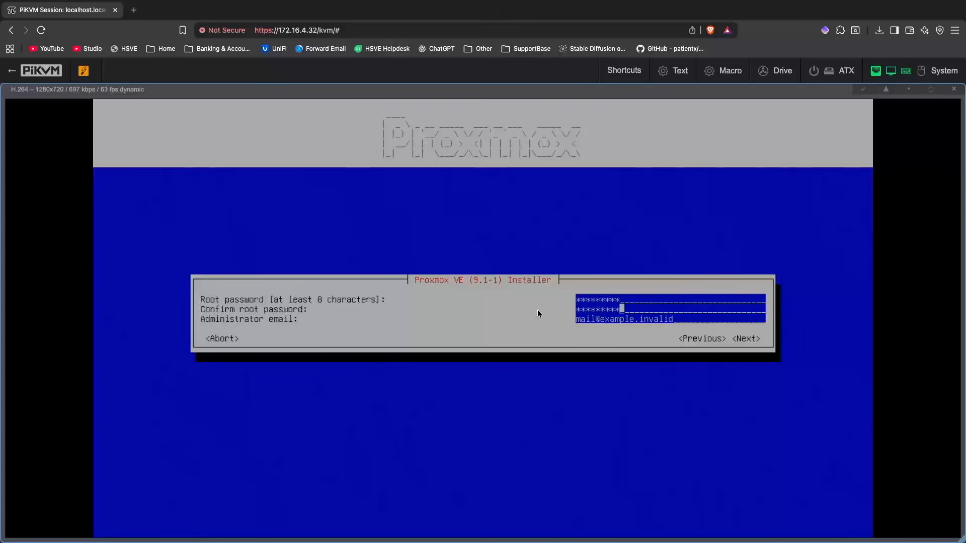
Step: Replace the placeholder administrator email with the alerts mailbox address and continue to the network settings
key("Tab")
key("BackSpace")
key("BackSpace")
key("BackSpace")
key("BackSpace")
key("BackSpace")
key("BackSpace")
key("BackSpace")
key("BackSpace")
key("BackSpace")
key("BackSpace")
key("BackSpace")
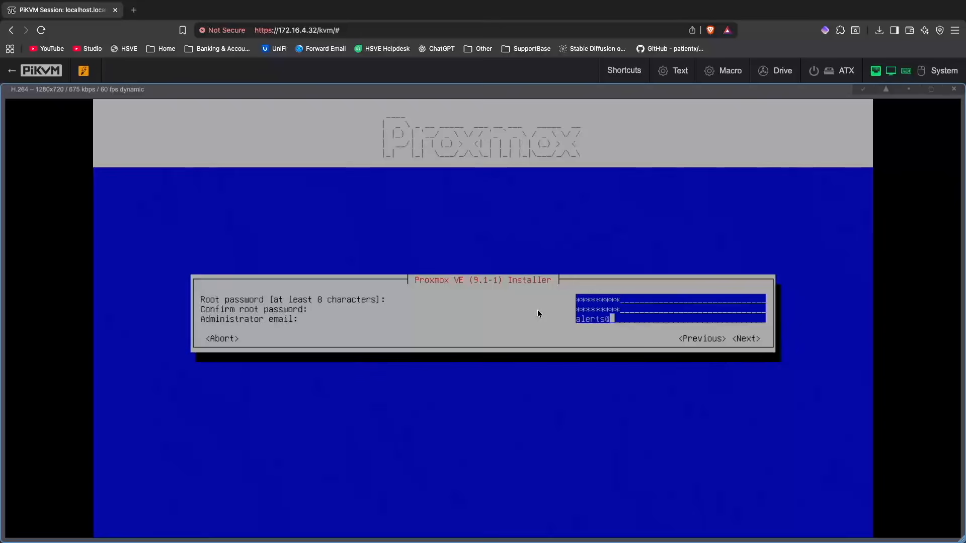
key("Tab")
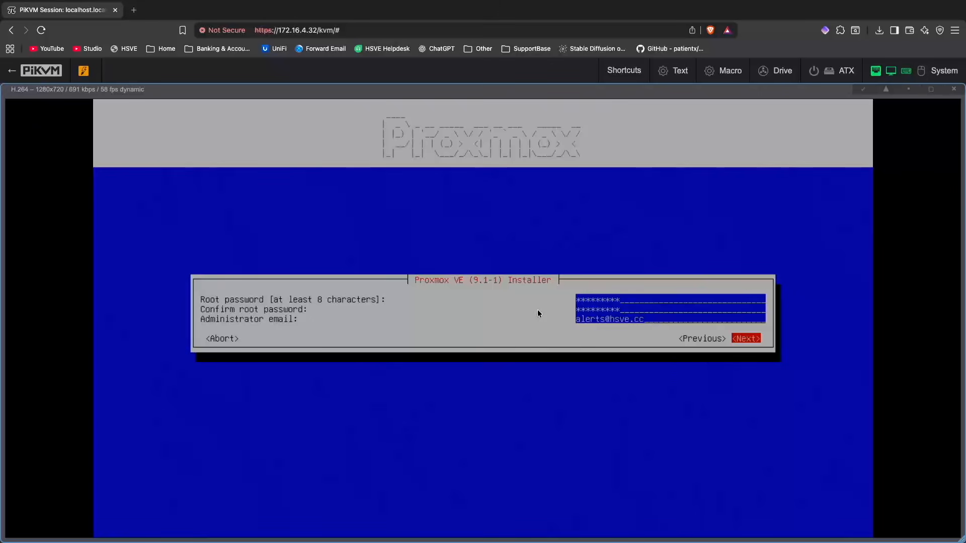
key("Return")
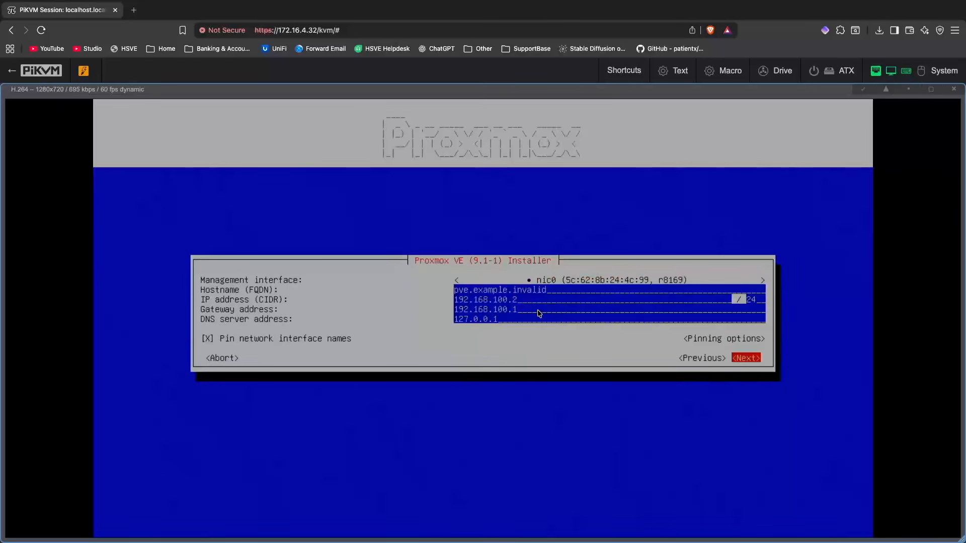
Step: Choose nic0 (r8169) as the management interface and move on to the hostname field
key("Up")
key("Up")
key("Up")
key("Up")
key("Up")
key("Up")
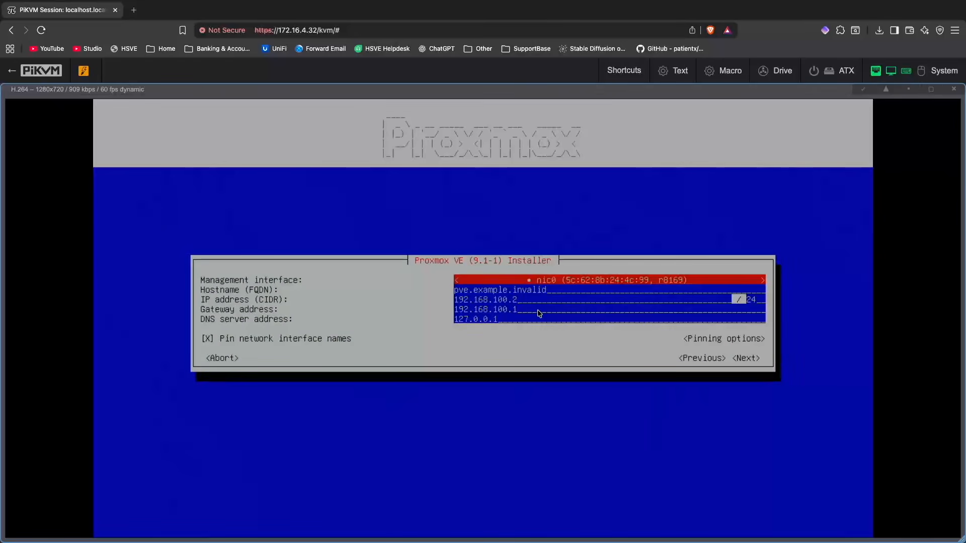
key("Return")
key("Return")
key("Return")
key("Return")
key("Tab")
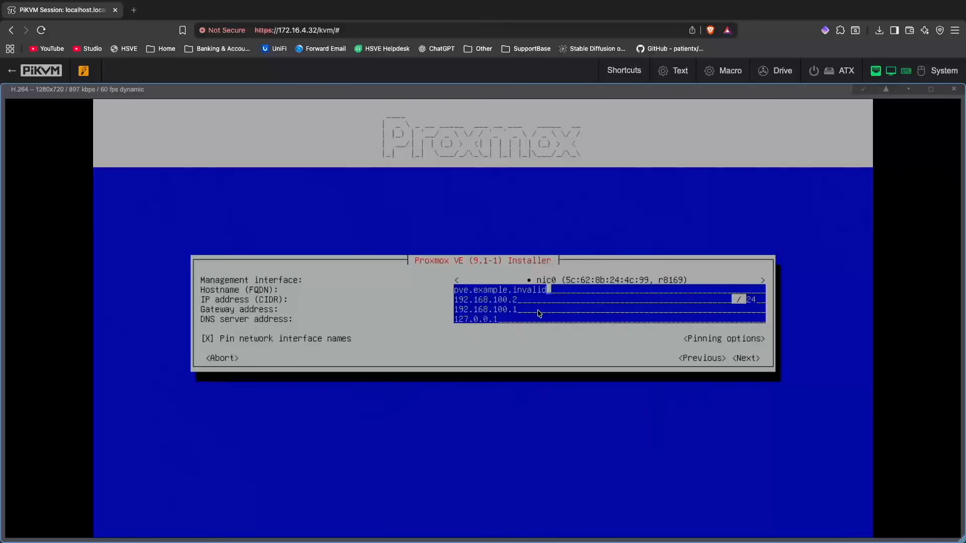
Step: Replace the placeholder hostname with SADLVMH01.infrastructure.local
key("BackSpace")
key("BackSpace")
key("BackSpace")
key("BackSpace")
key("BackSpace")
key("BackSpace")
key("BackSpace")
key("BackSpace")
key("BackSpace")
key("BackSpace")
key("BackSpace")
key("BackSpace")
key("BackSpace")
key("BackSpace")
key("BackSpace")
key("BackSpace")
key("BackSpace")
key("BackSpace")
key("BackSpace")
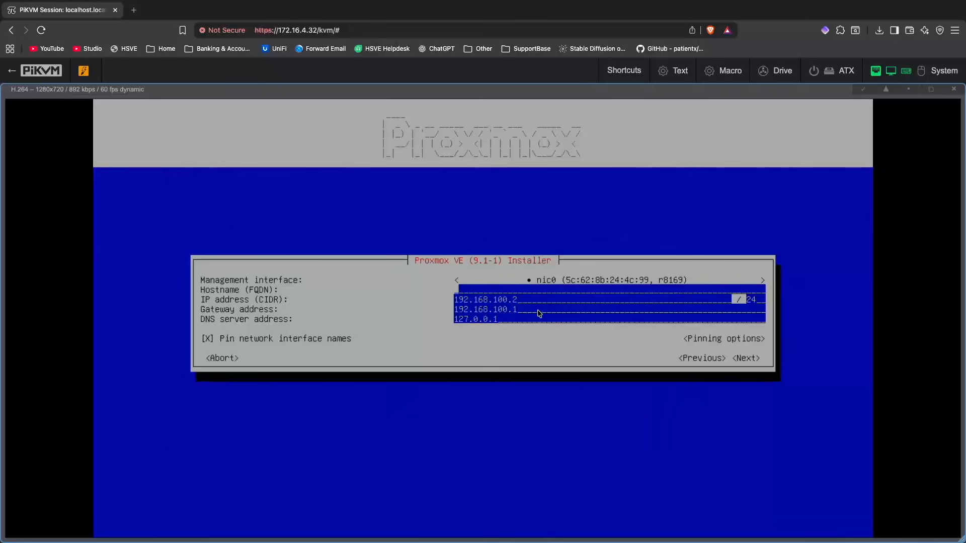
type("SADLVMH01.infrastru")
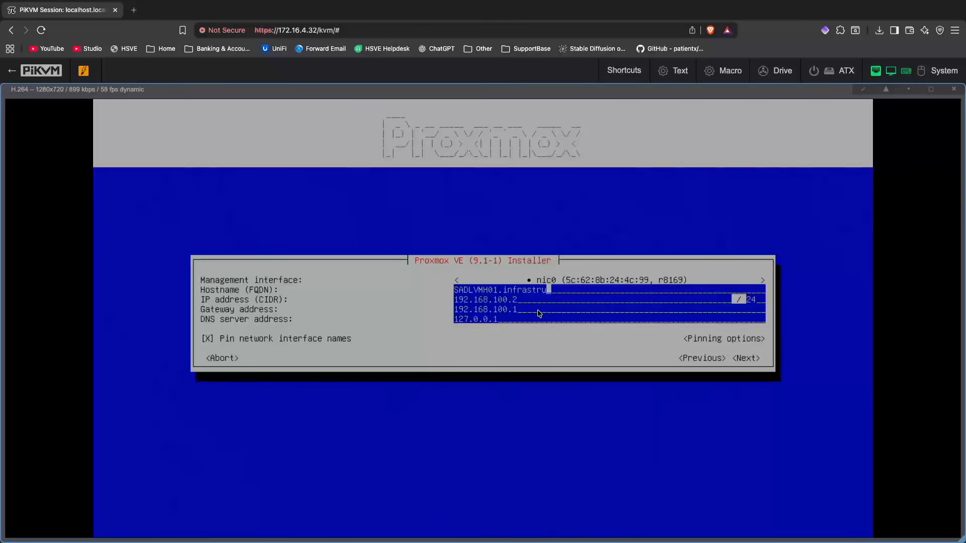
type("cture.local")
Step: Set the server's IP address to 172.16.4.100
key("Tab")
key("BackSpace")
key("BackSpace")
key("BackSpace")
key("BackSpace")
key("BackSpace")
key("BackSpace")
key("BackSpace")
key("BackSpace")
key("BackSpace")
key("BackSpace")
key("BackSpace")
key("BackSpace")
key("BackSpace")
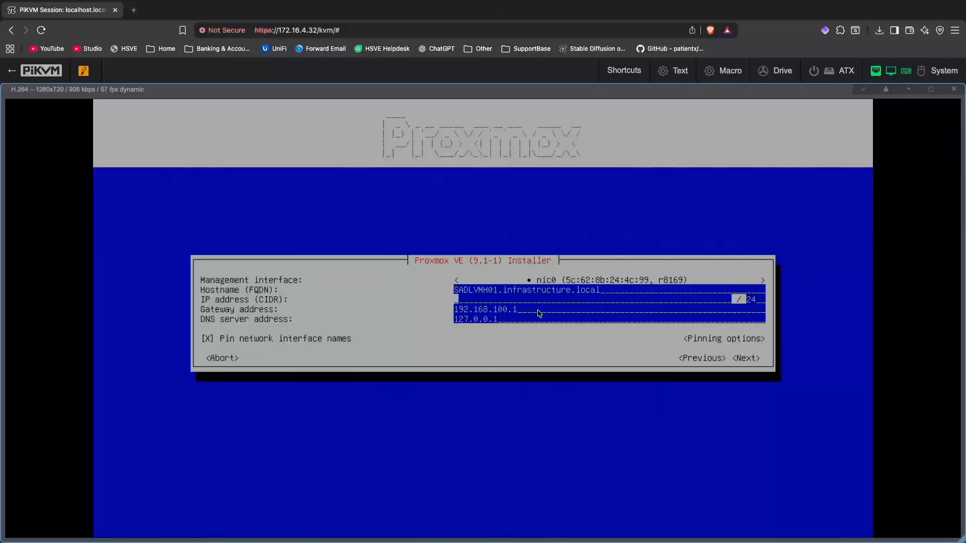
type("172.16.4.")
type("100")
Step: Set the gateway address to 172.16.4.1
key("Tab")
key("BackSpace")
key("BackSpace")
key("BackSpace")
key("BackSpace")
key("BackSpace")
key("BackSpace")
key("BackSpace")
key("BackSpace")
key("BackSpace")
key("BackSpace")
key("BackSpace")
key("BackSpace")
key("BackSpace")
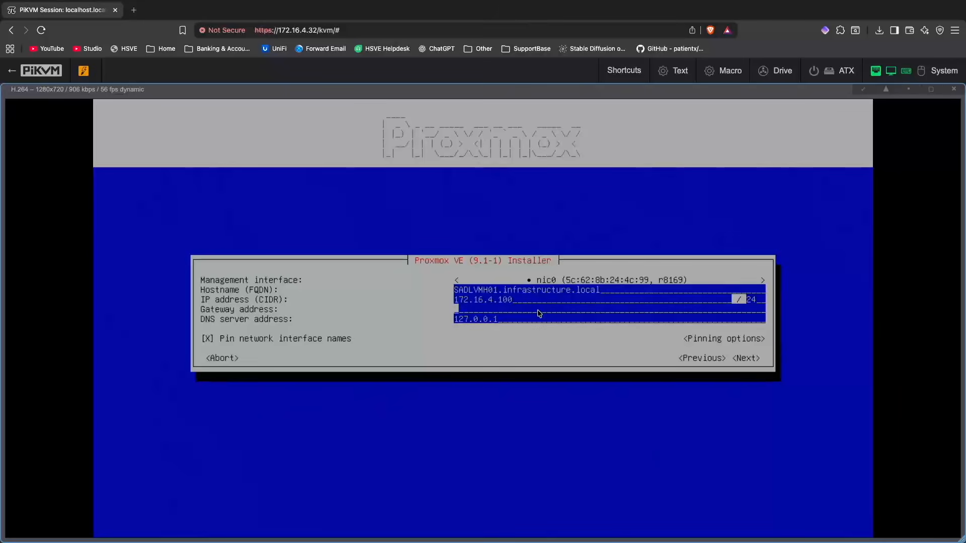
type("172.16.4.1")
Step: Set the DNS server to 8.8.8.8 and continue to the installation summary
key("Tab")
key("BackSpace")
key("BackSpace")
key("BackSpace")
key("BackSpace")
key("BackSpace")
key("BackSpace")
key("BackSpace")
key("BackSpace")
key("BackSpace")
type("8.8.8.8")
key("Tab")
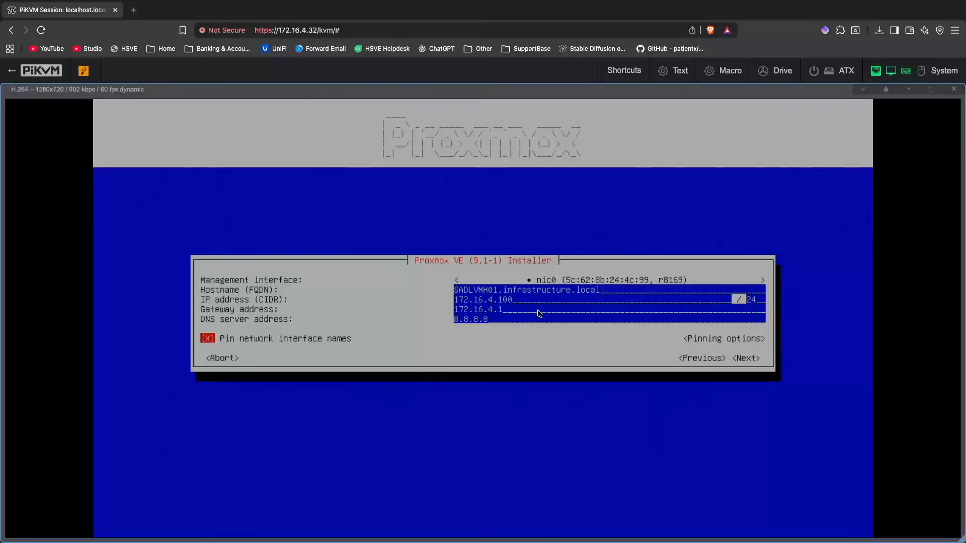
key("Tab")
key("Return")
Step: Turn off the automatic reboot after successful installation and start installing Proxmox VE
key("Up")
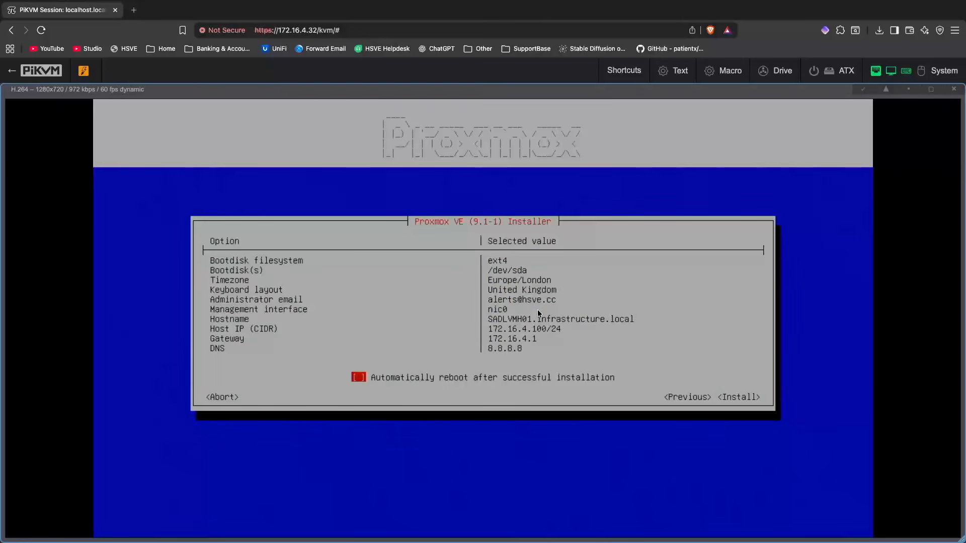
key("space")
key("Down")
key("Right")
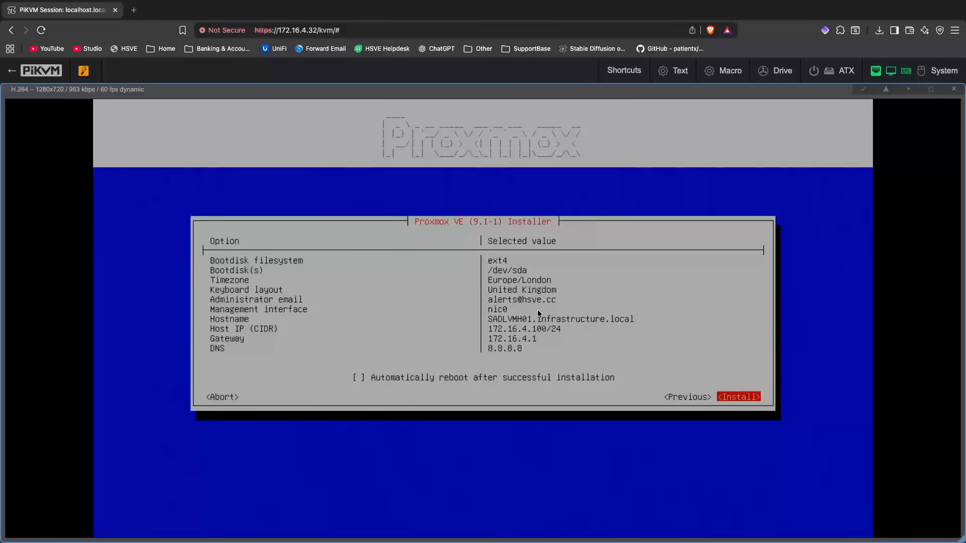
key("Return")
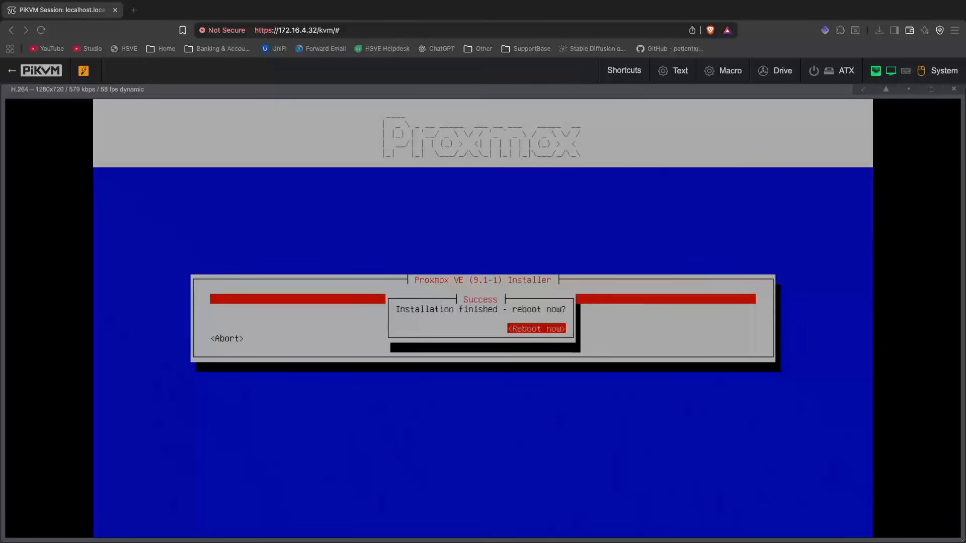
Step: Reboot the server once the installation has finished
left_click(599, 153)
key("Return")
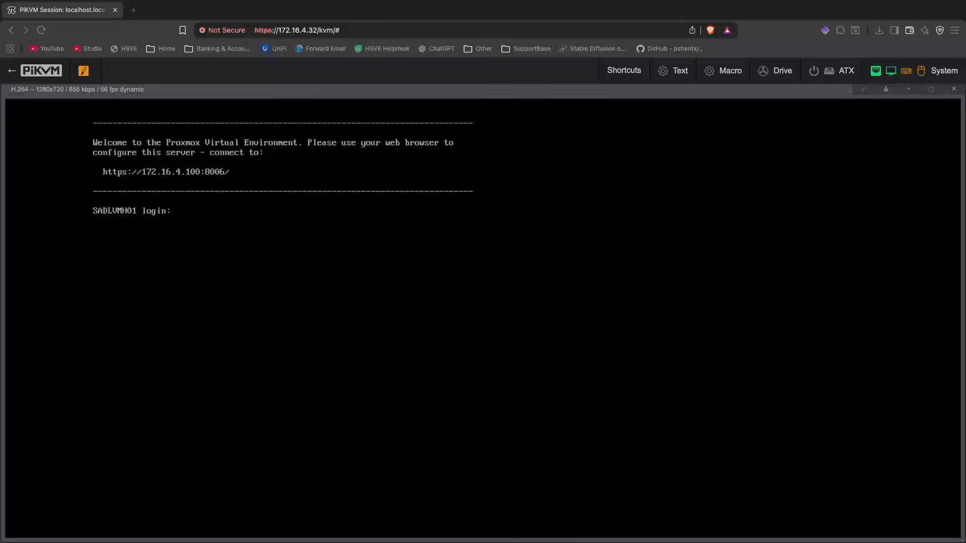
left_click(254, 164)
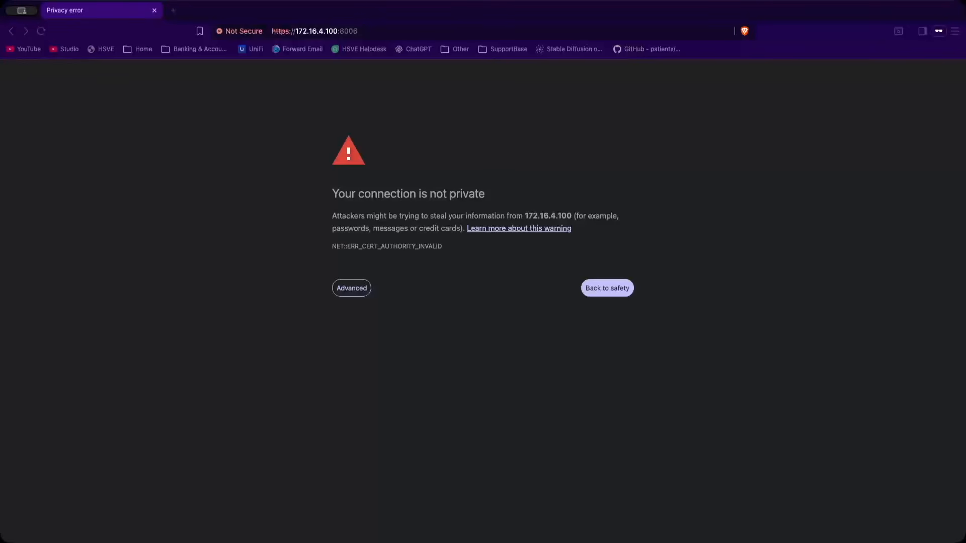
left_click(337, 40)
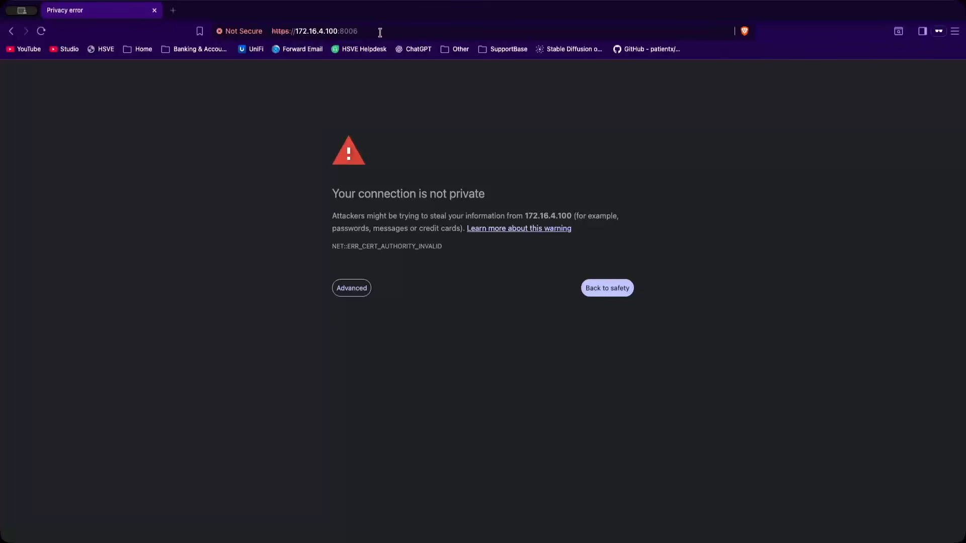
left_click(336, 292)
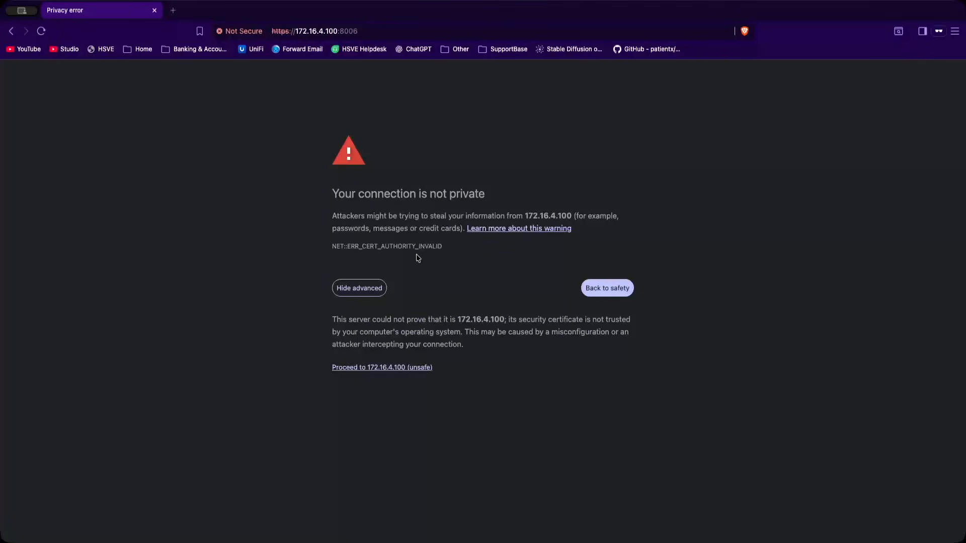
left_click(420, 367)
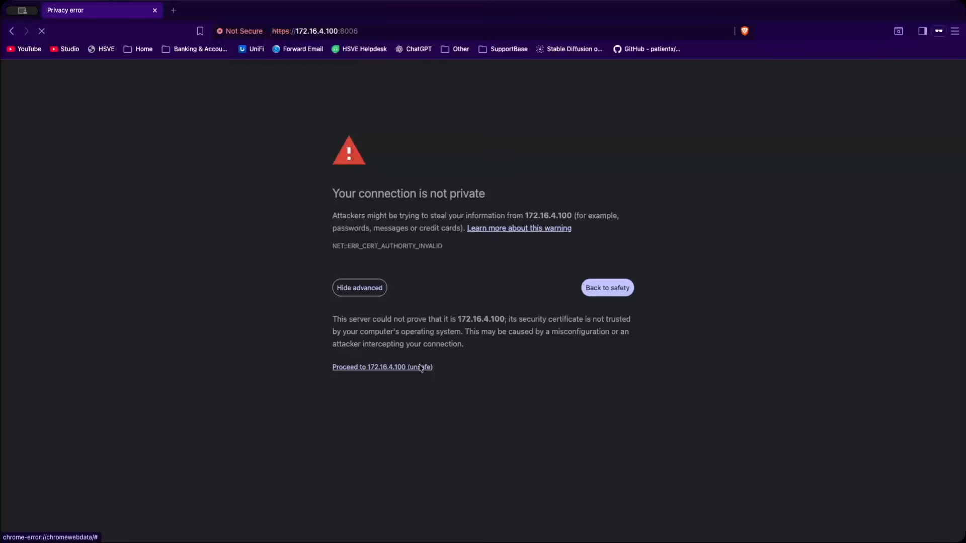
Step: Log in as root with the account password under Linux PAM standard authentication and dismiss the subscription notice
left_click(459, 275)
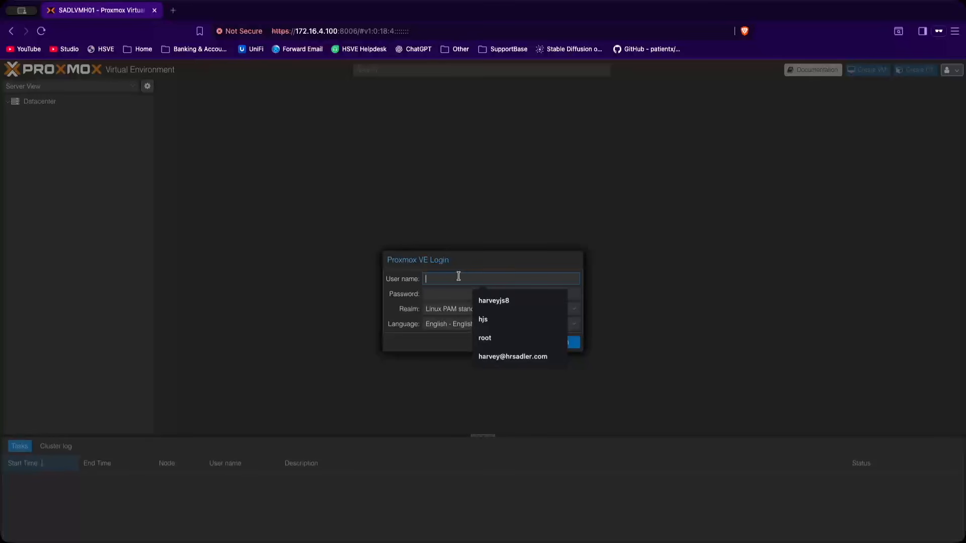
left_click(634, 220)
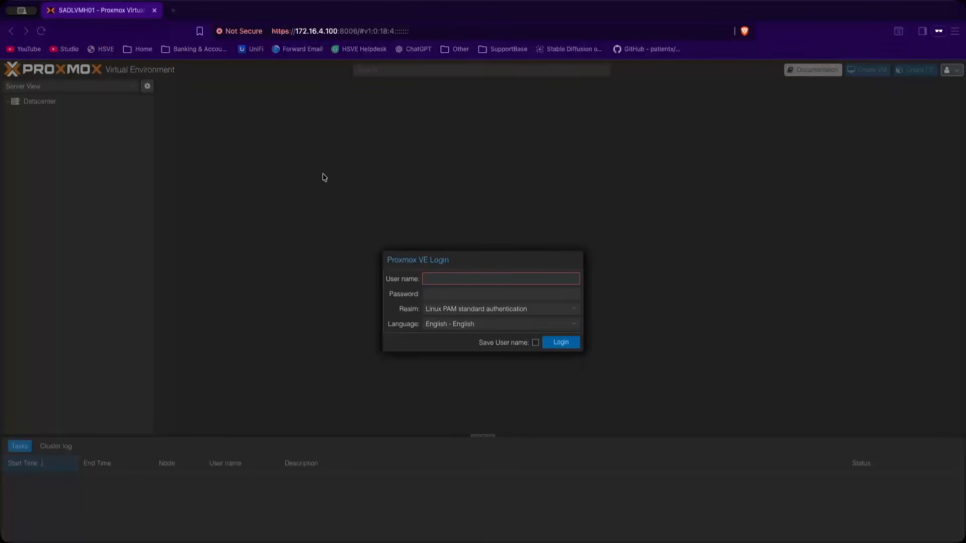
left_click(481, 274)
type("root")
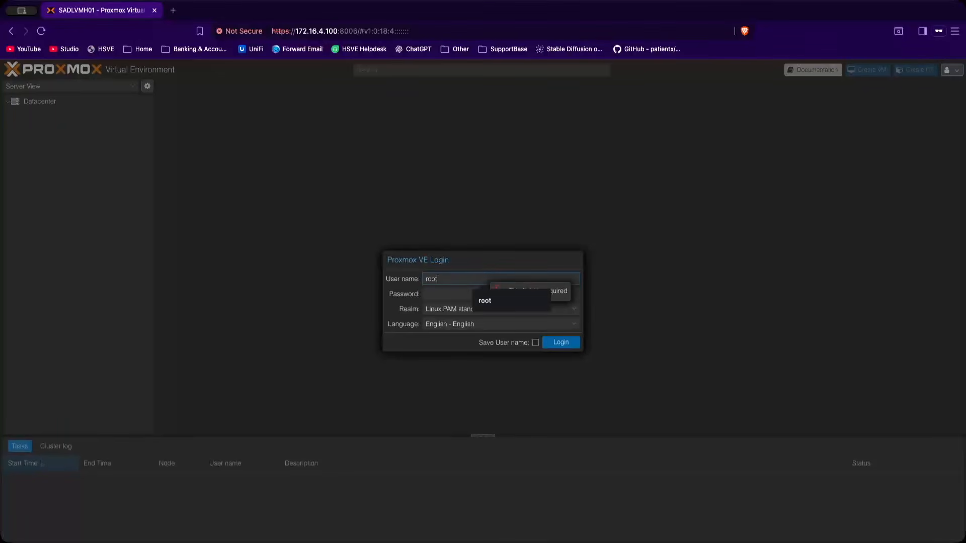
key("Tab")
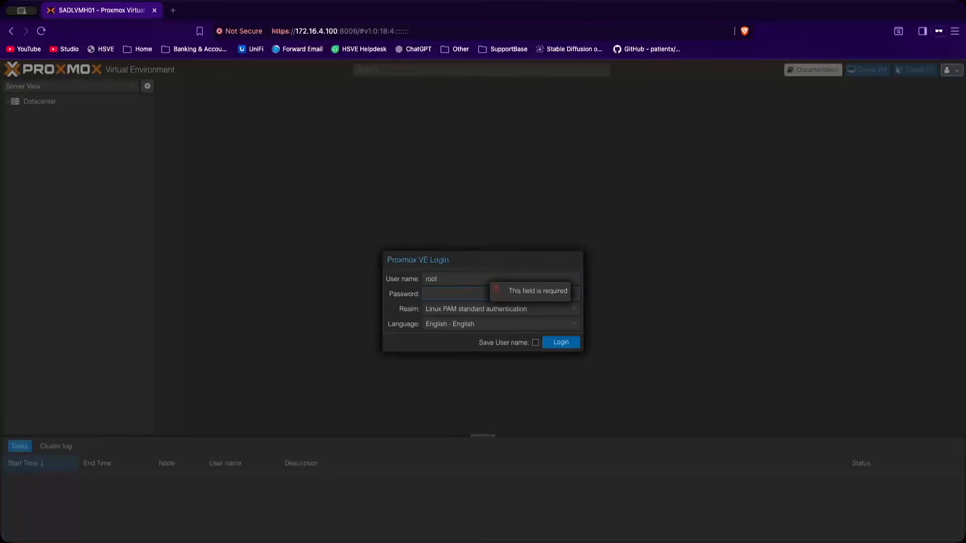
type("********")
key("Return")
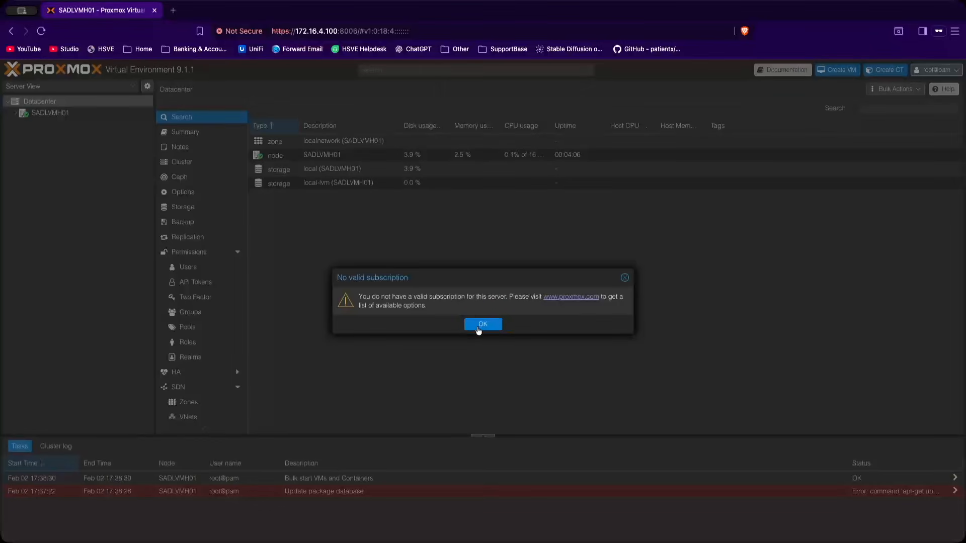
left_click(482, 325)
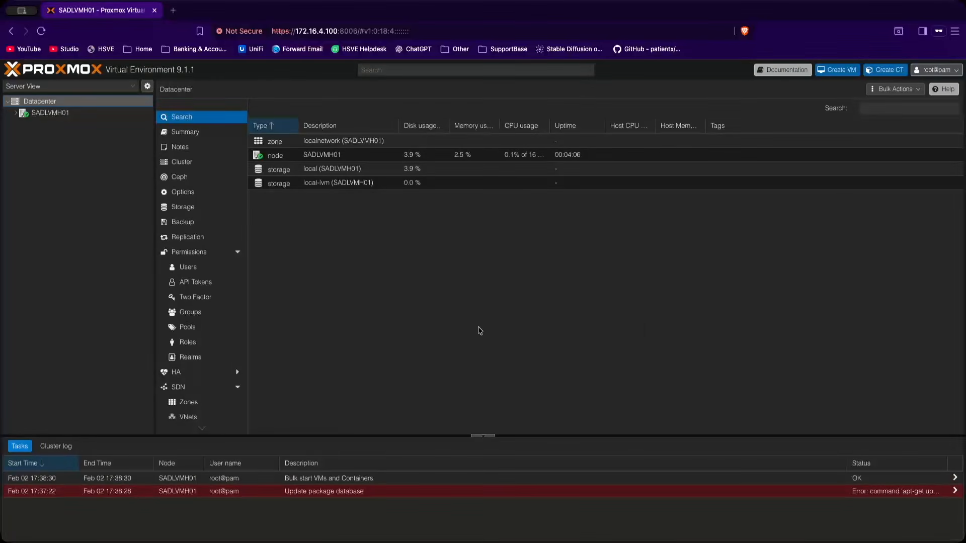
Step: Show the summary of the SADLVMH01 node and expand the node in the server tree
left_click(47, 114)
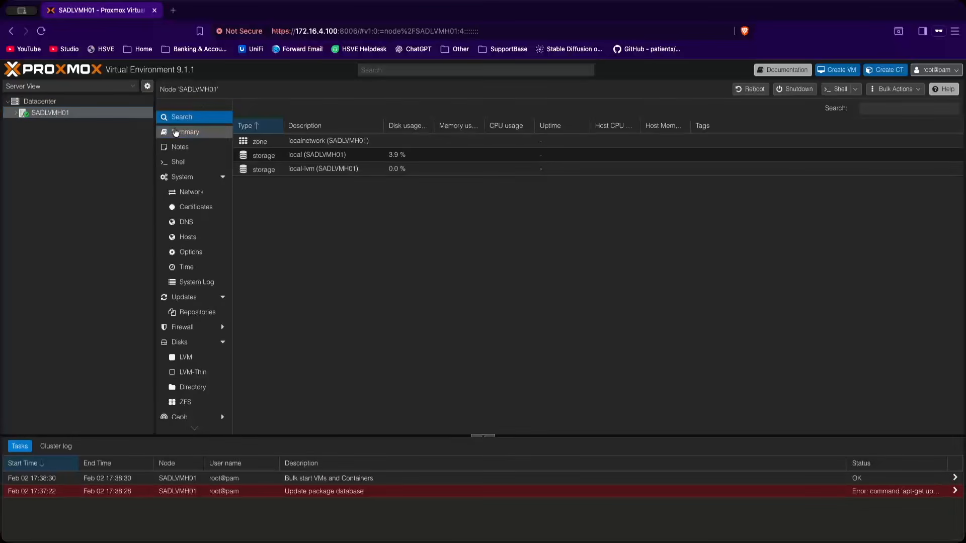
left_click(175, 132)
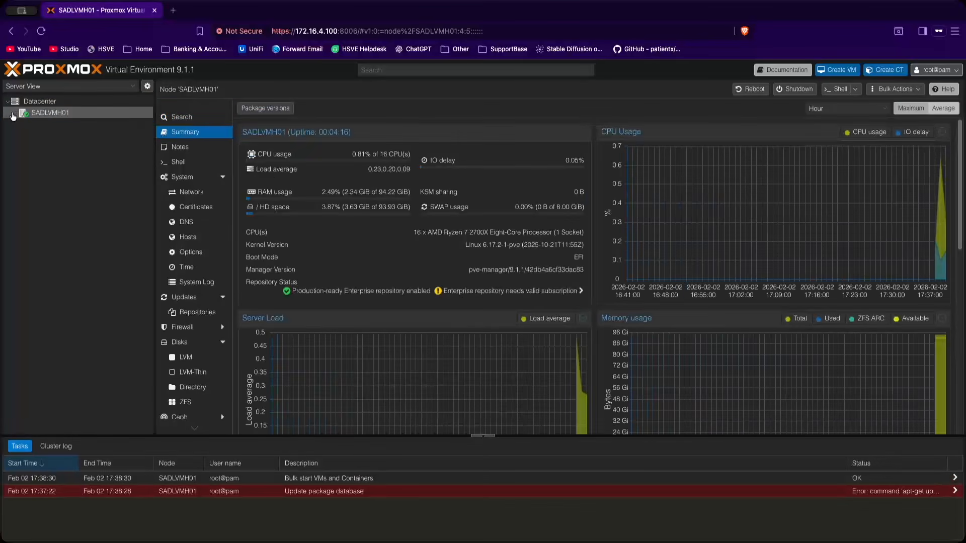
left_click(13, 115)
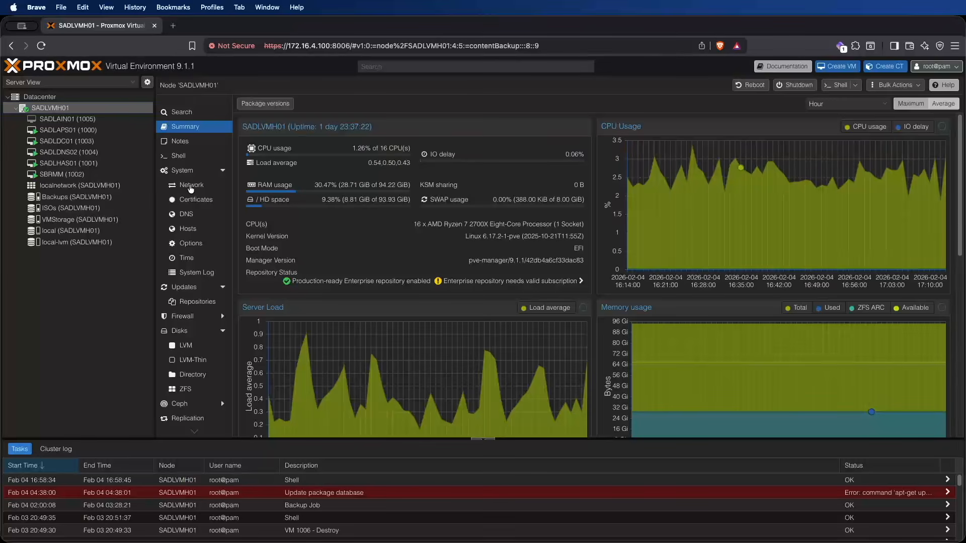
Step: Examine the node's network configuration, including bond0 and the nic0 and nic1 network devices
left_click(190, 185)
left_click(279, 133)
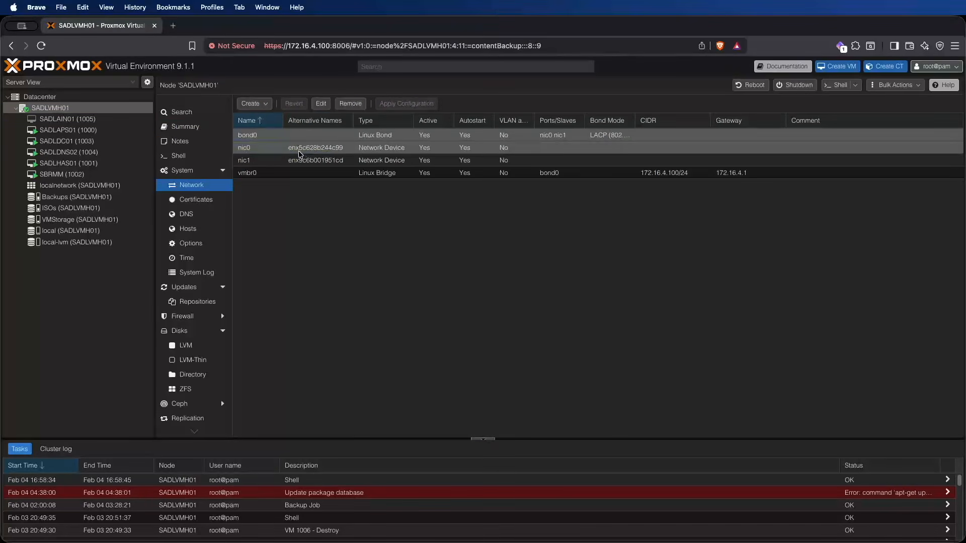
left_click(300, 150)
left_click(307, 162)
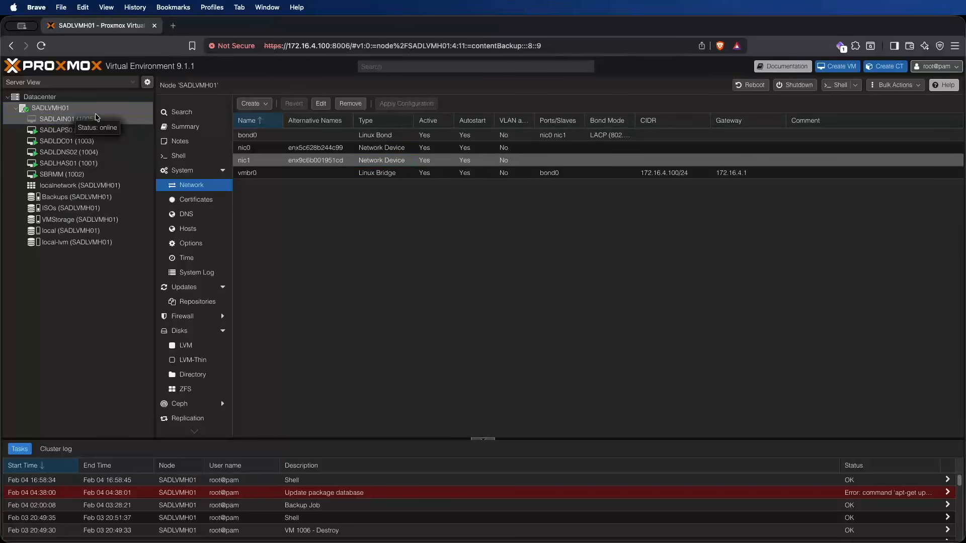
Step: Disable the pve-enterprise and Ceph Squid enterprise repositories of the SADLVMH01 node
left_click(182, 301)
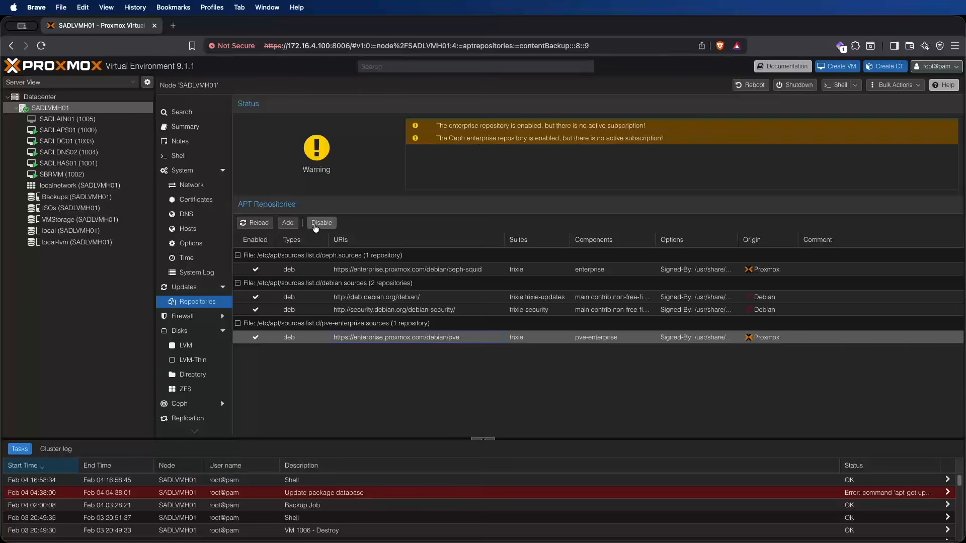
left_click(321, 222)
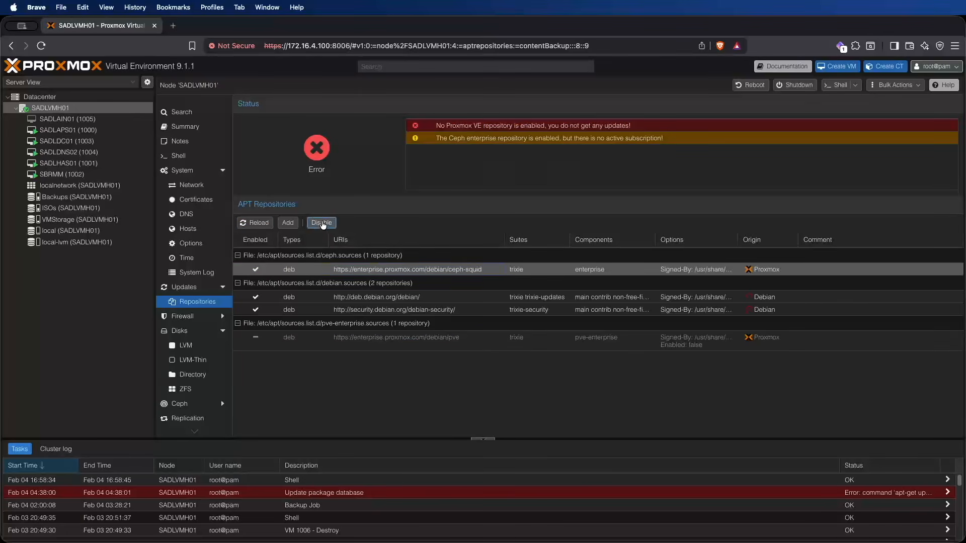
left_click(321, 223)
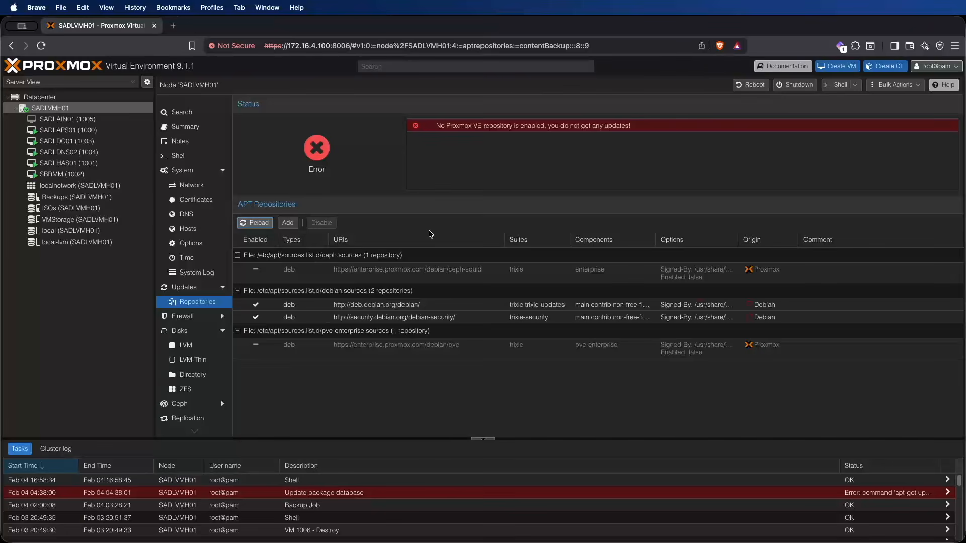
Step: Add the No-Subscription repository to the node's APT repositories, dismissing the subscription notice
left_click(287, 222)
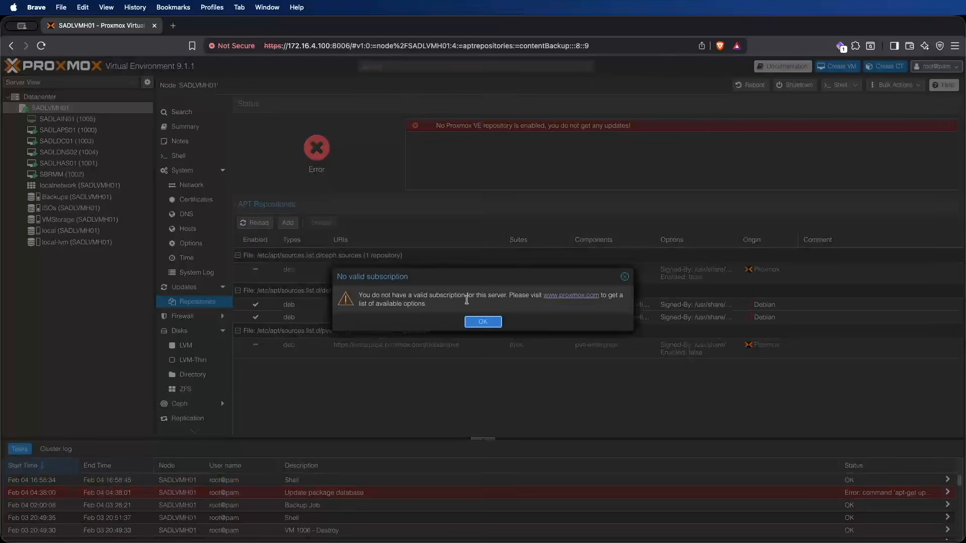
left_click(483, 321)
left_click(445, 281)
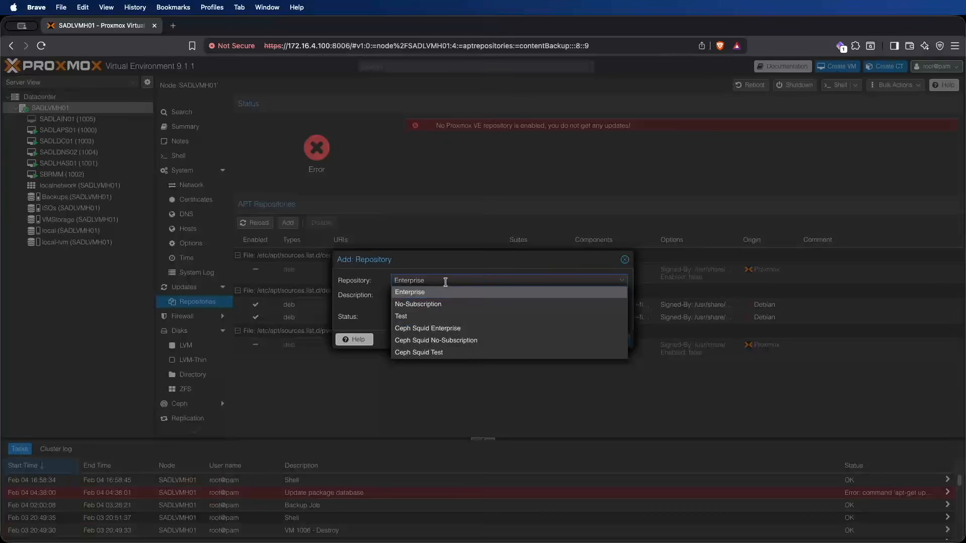
left_click(416, 305)
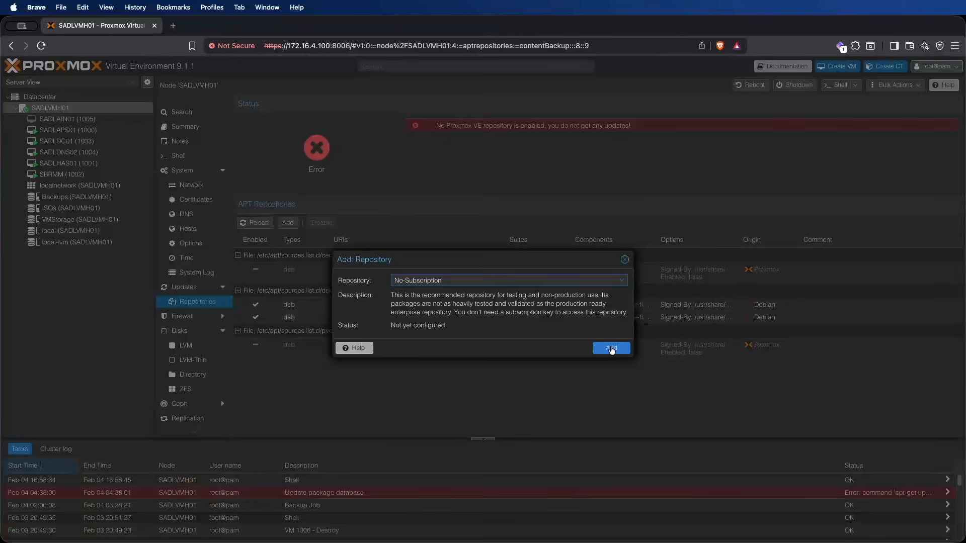
left_click(611, 348)
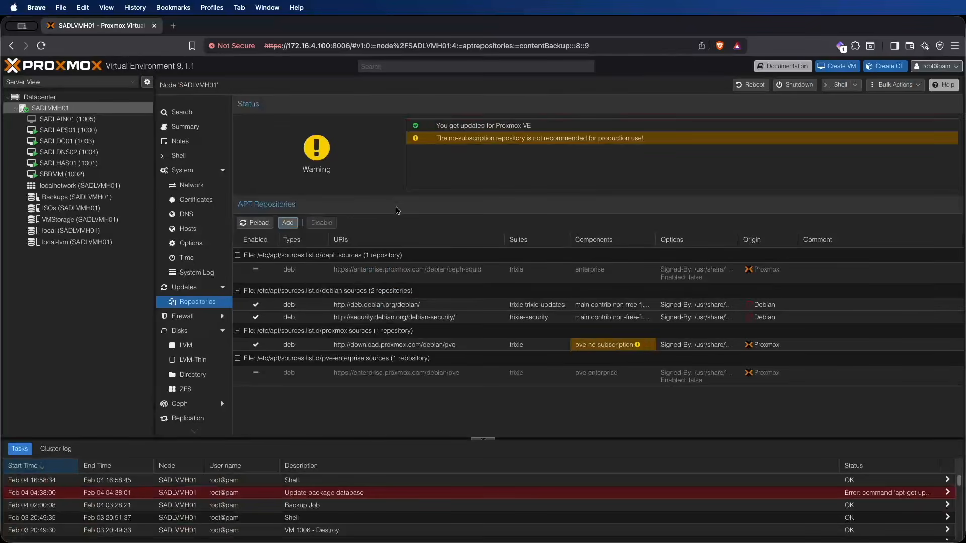
left_click(417, 140)
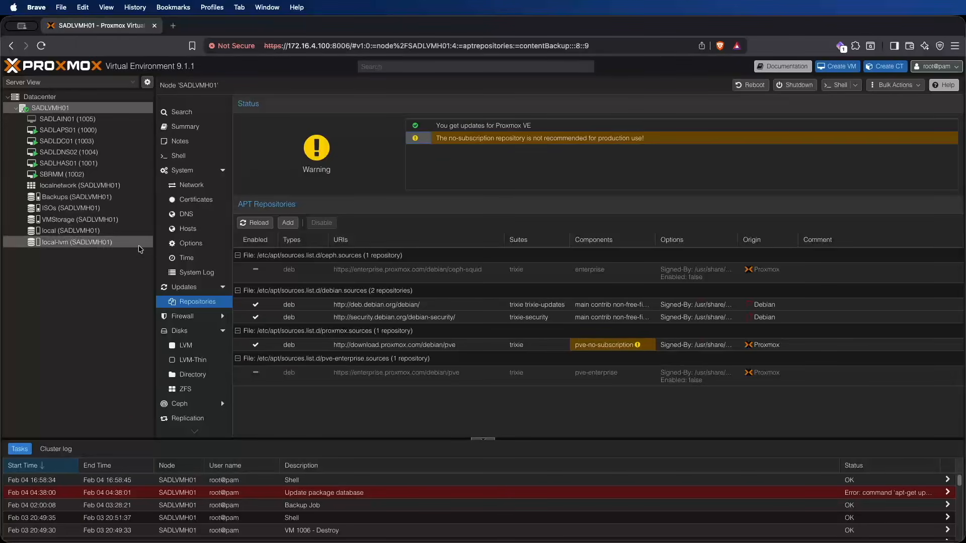
Step: Refresh the node's list of available package updates, dismissing the subscription notice
left_click(175, 288)
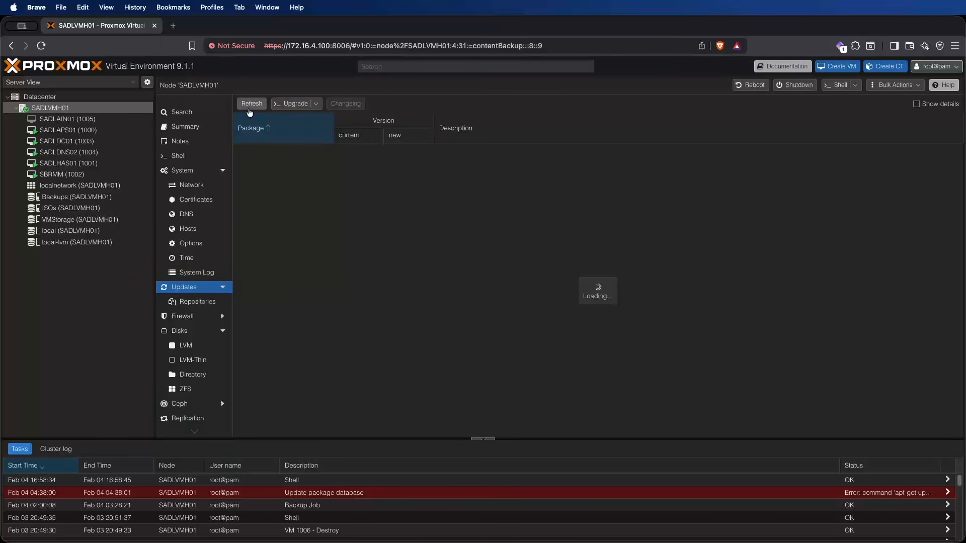
left_click(252, 106)
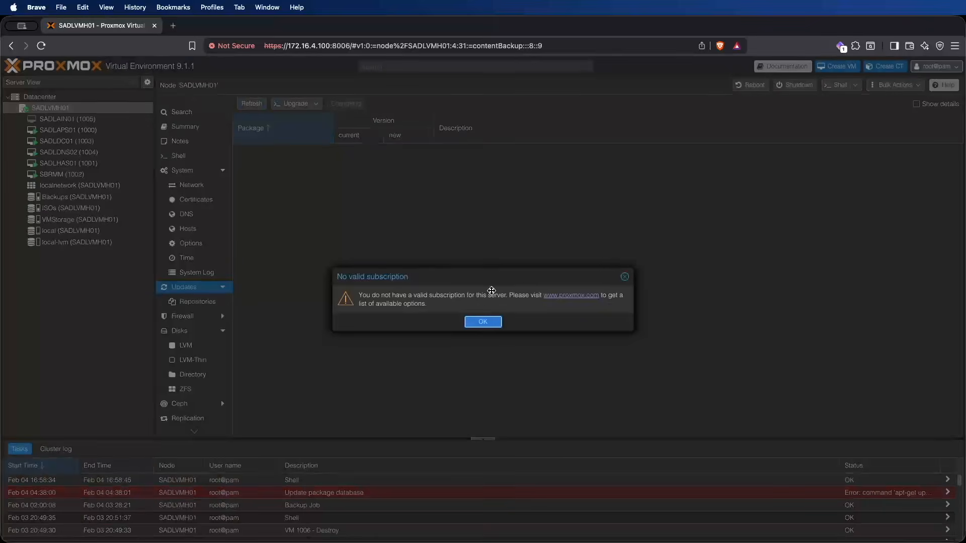
left_click(482, 321)
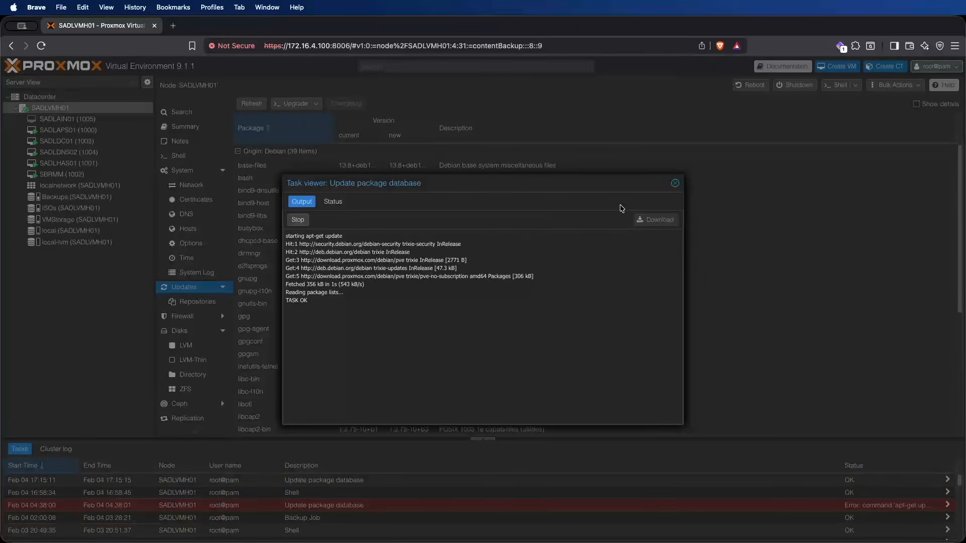
Step: Close the finished package database update task and upgrade all of the node's packages, confirming the installation with y
left_click(674, 184)
left_click(291, 106)
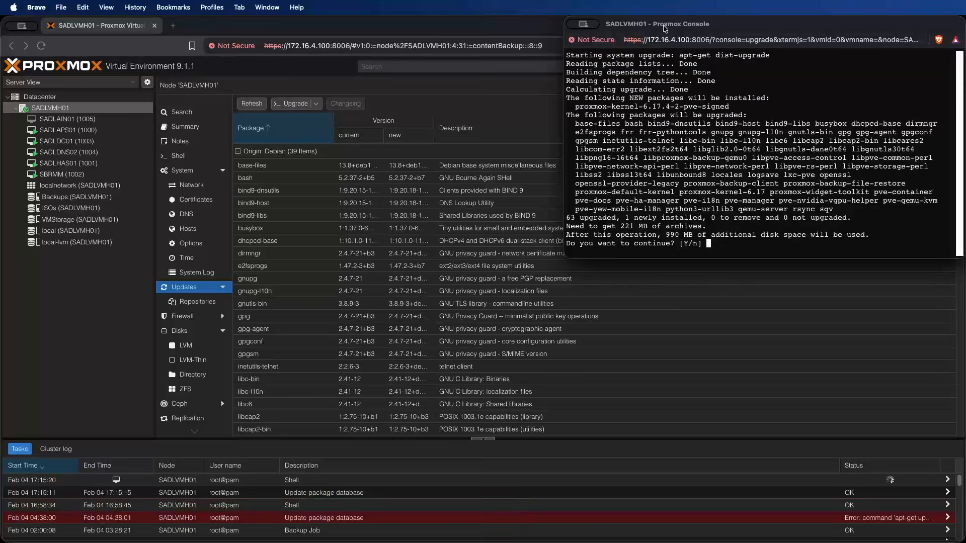
left_click_drag(665, 23, 597, 30)
type("y")
key("Return")
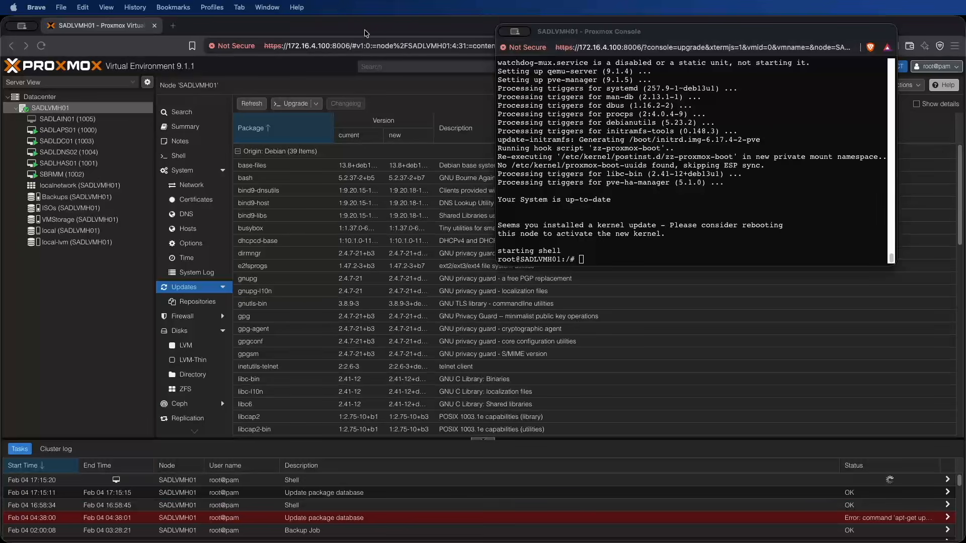
Step: Close the upgrade console and recheck the node's available updates, ending in the node's shell
left_click(505, 34)
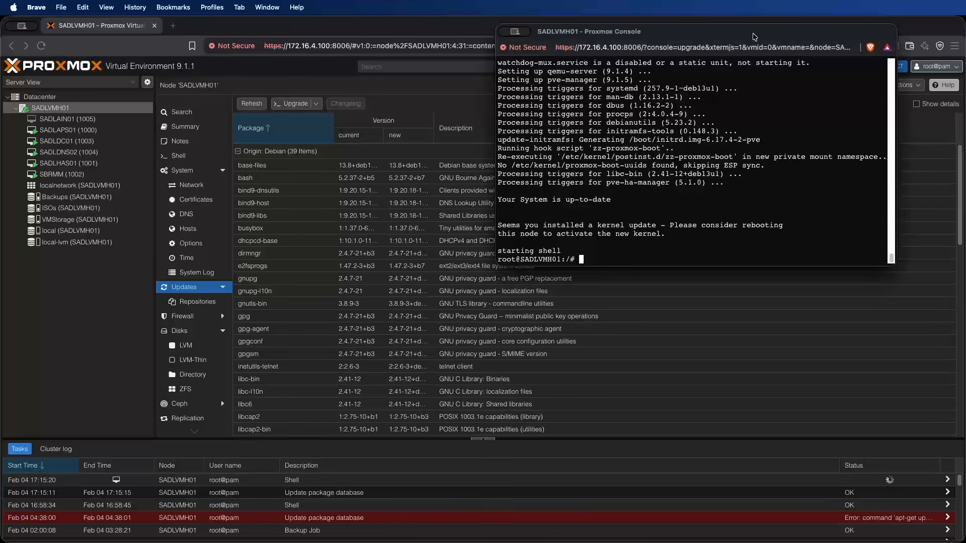
left_click_drag(754, 35, 664, 67)
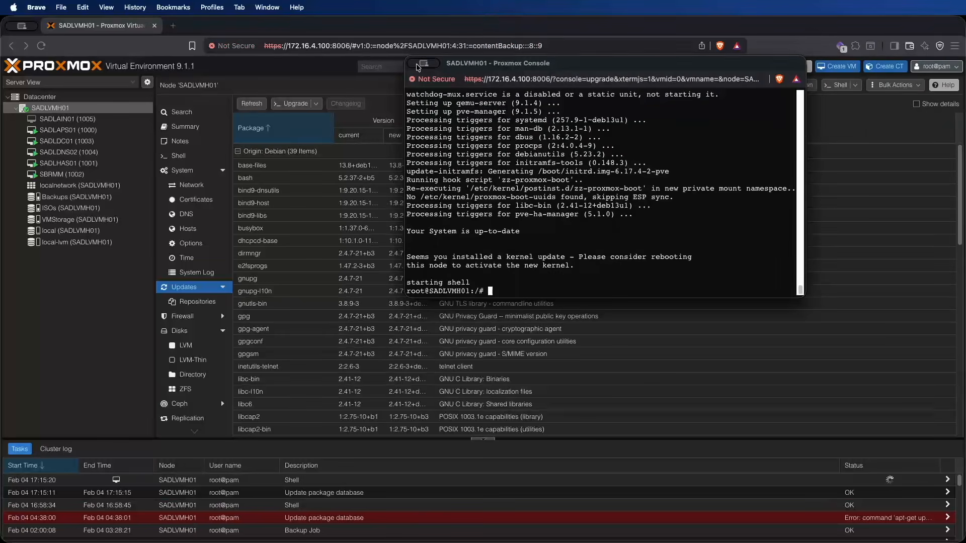
left_click(352, 157)
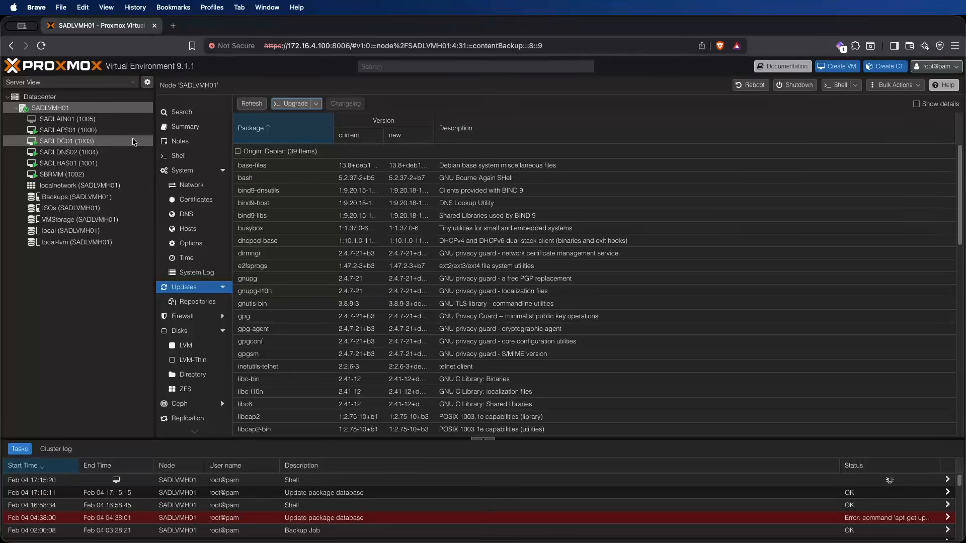
left_click(182, 316)
left_click(184, 286)
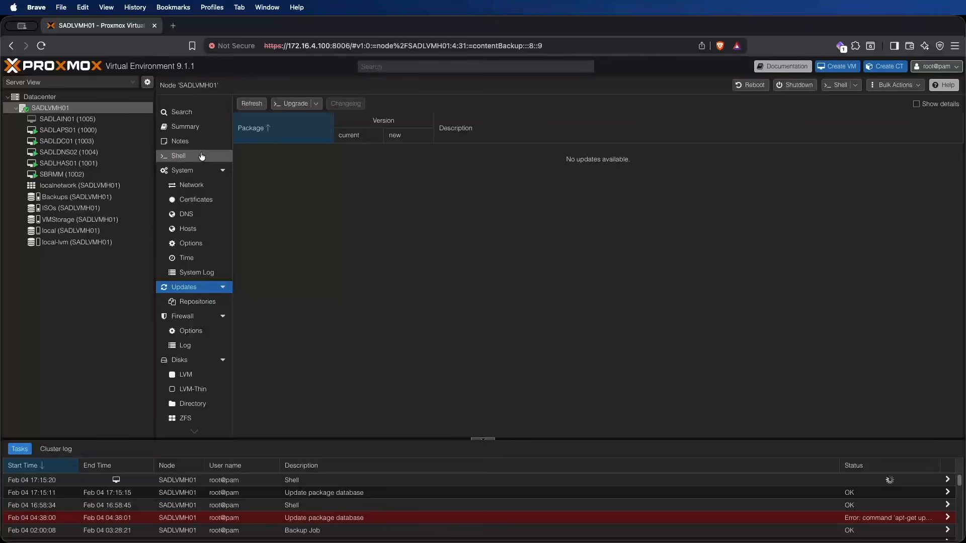
left_click(202, 157)
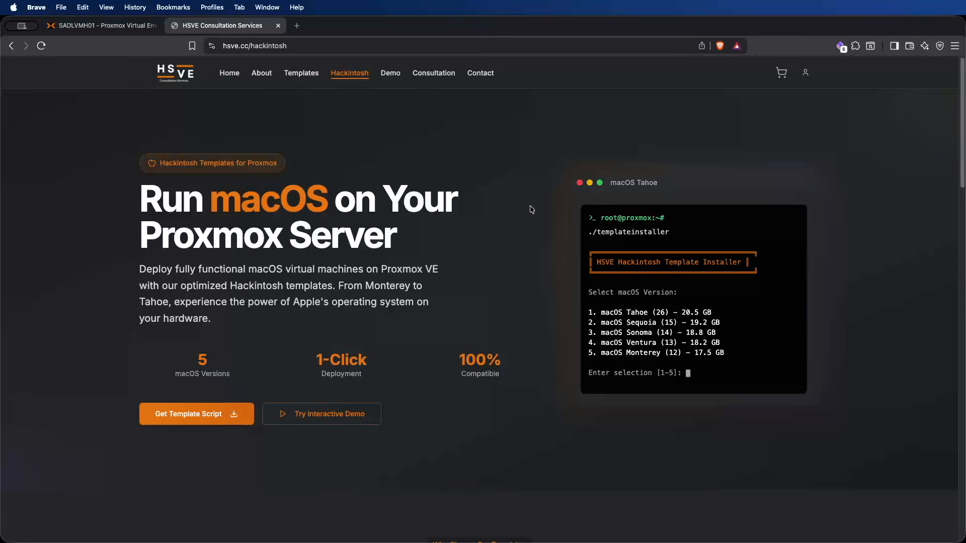
Step: Switch to the HSVE website and examine its Hackintosh templates page and the interactive deployment demo's list of templates
scroll(533, 219, "down", 3)
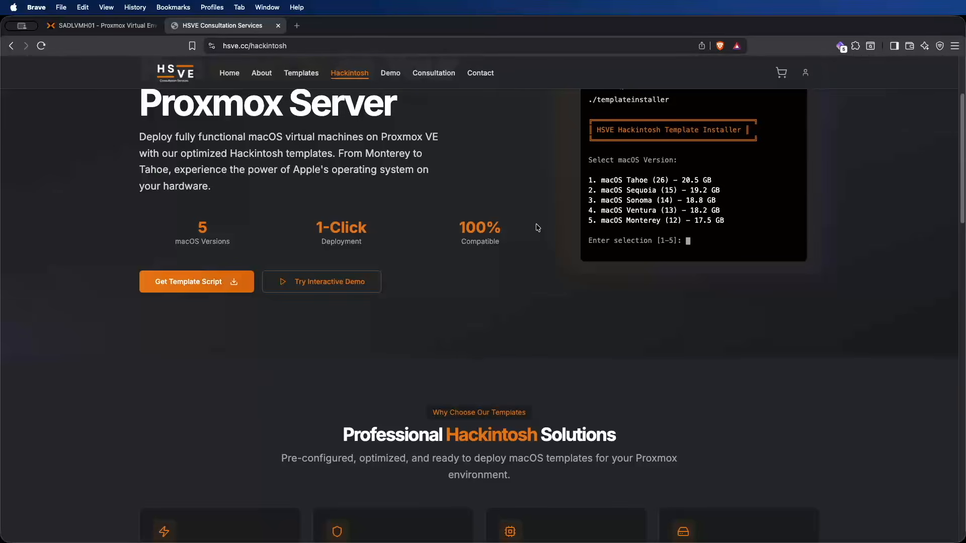
scroll(536, 222, "up", 3)
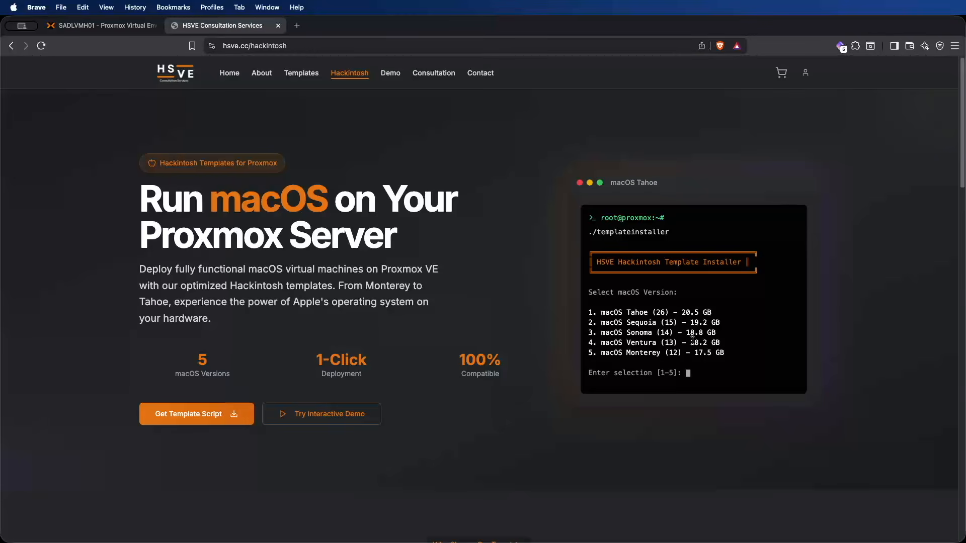
scroll(692, 342, "down", 1)
scroll(692, 341, "down", 2)
scroll(414, 224, "down", 5)
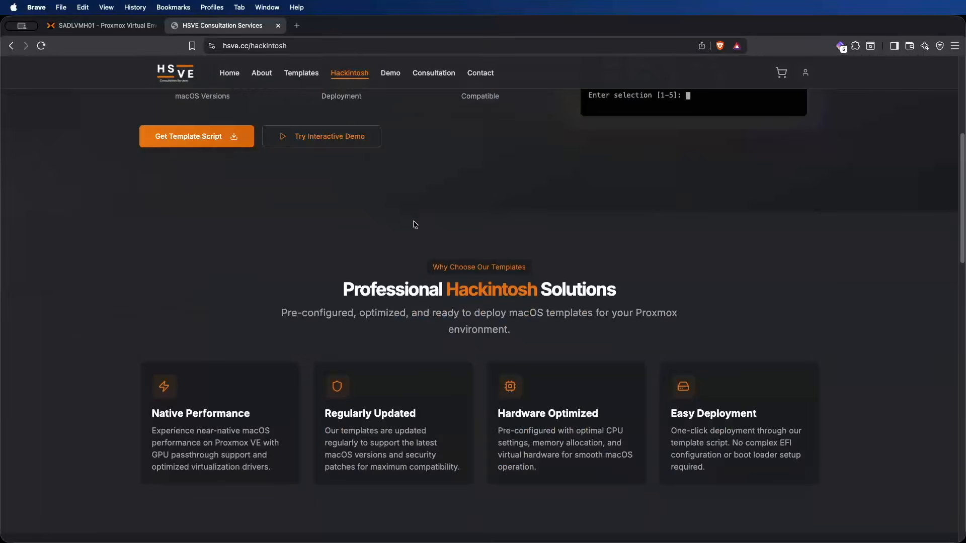
left_click(327, 159)
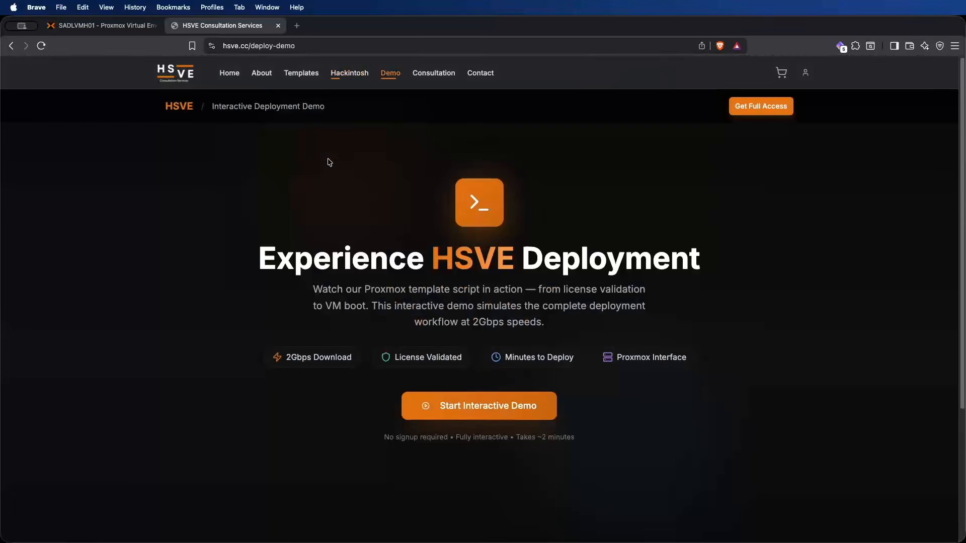
left_click(517, 420)
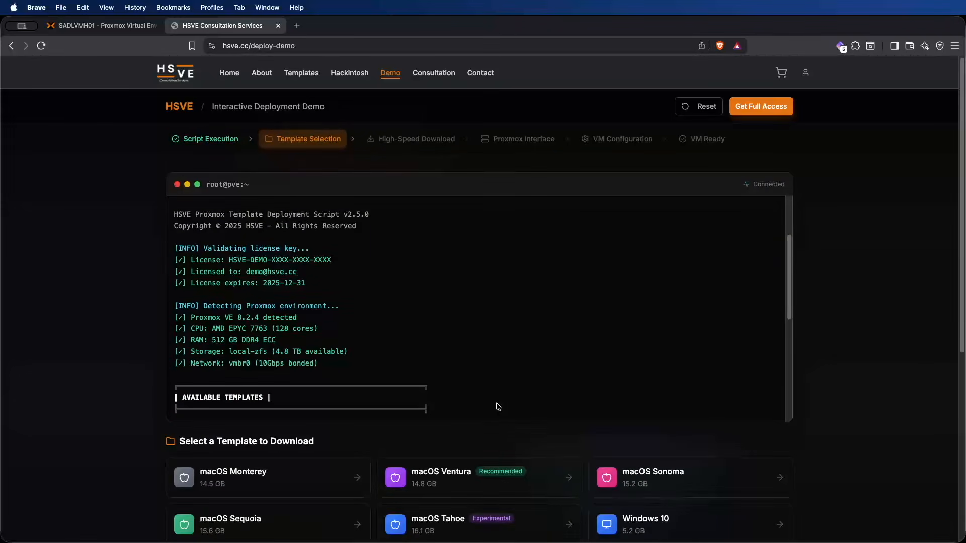
scroll(746, 444, "down", 5)
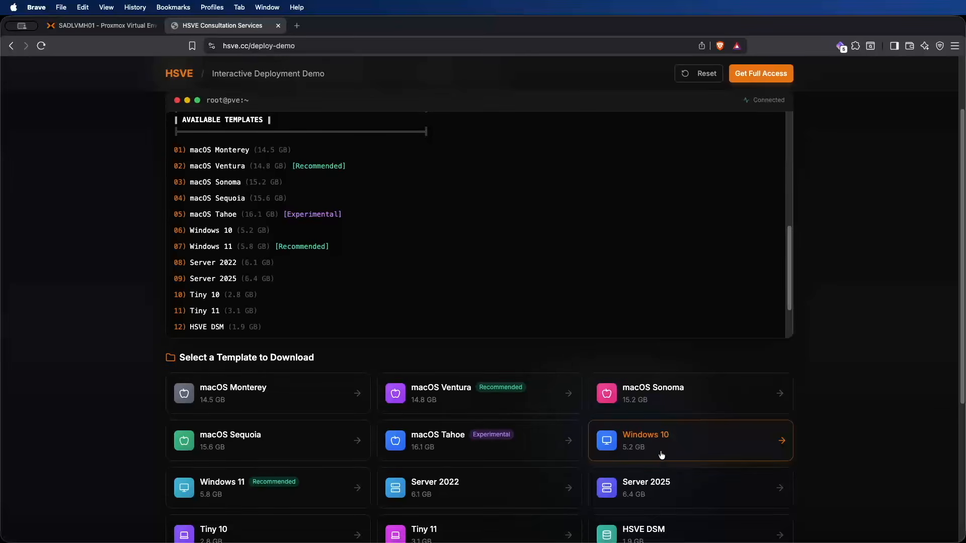
scroll(528, 366, "up", 5)
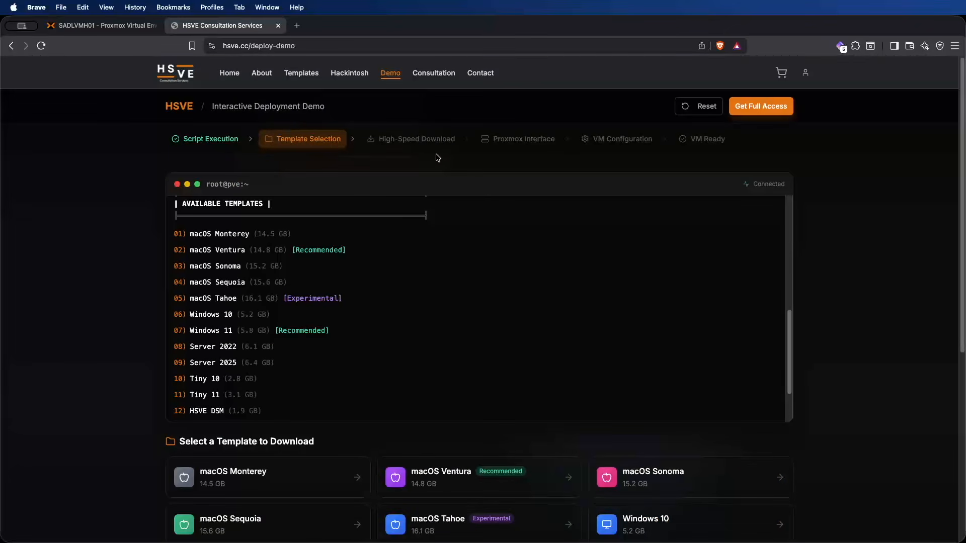
Step: Return to the HSVE Hackintosh page by way of the home page and request the template script
left_click(227, 76)
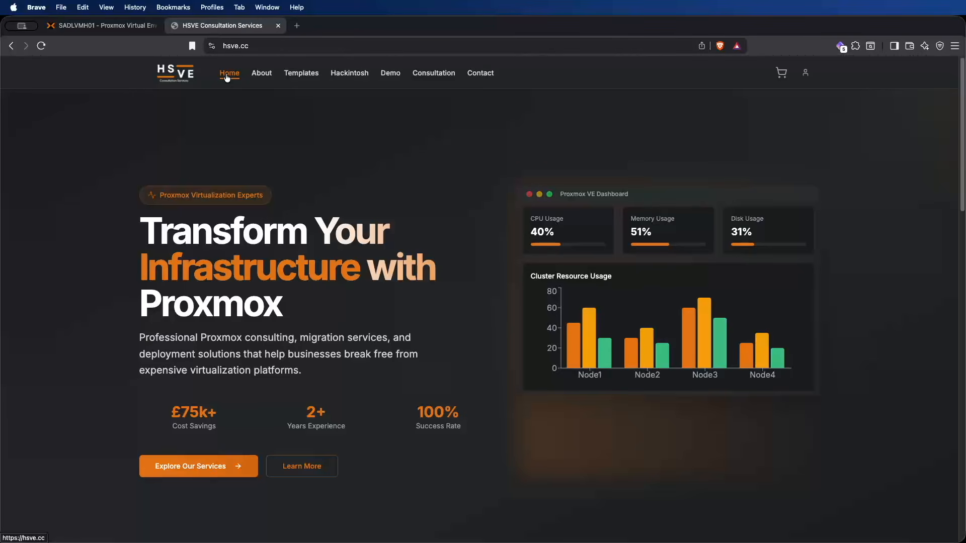
left_click(344, 76)
scroll(341, 296, "down", 5)
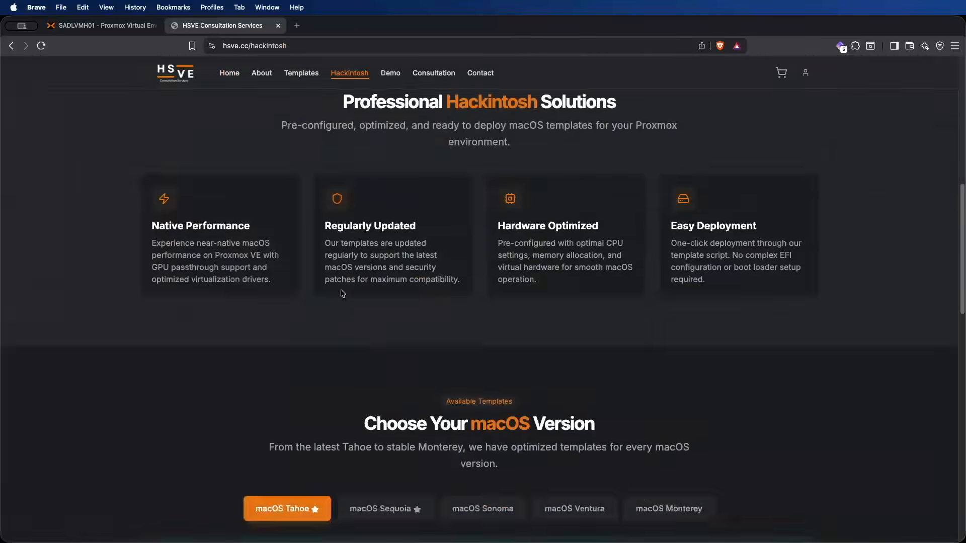
scroll(191, 140, "up", 4)
left_click(183, 125)
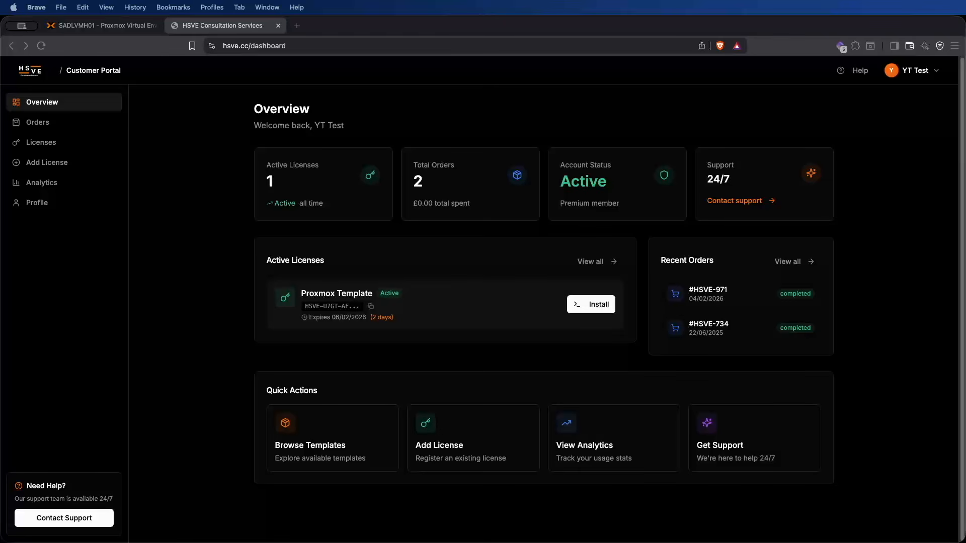
Step: Examine the customer portal's analytics, including order trends, license usage and the account timeline
left_click_drag(416, 180, 439, 190)
left_click(440, 191)
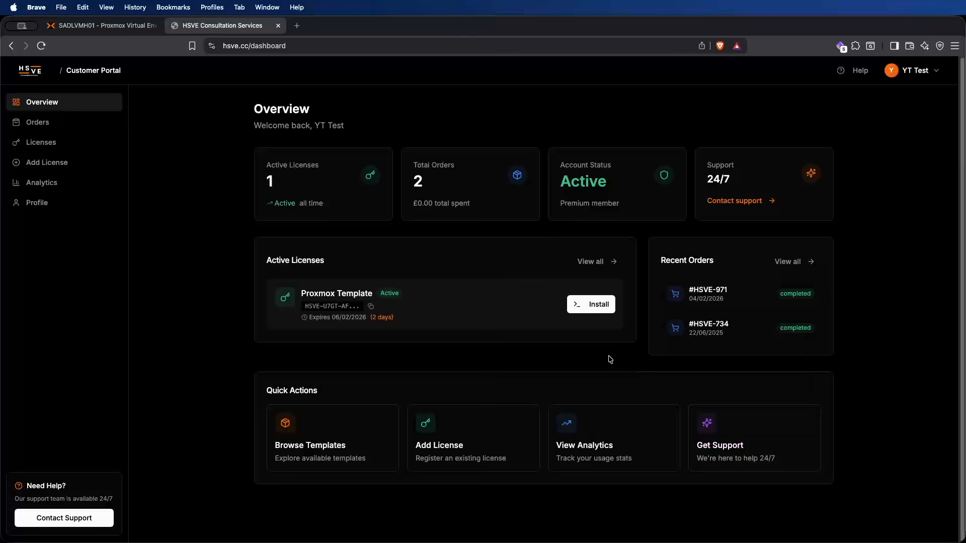
left_click(627, 420)
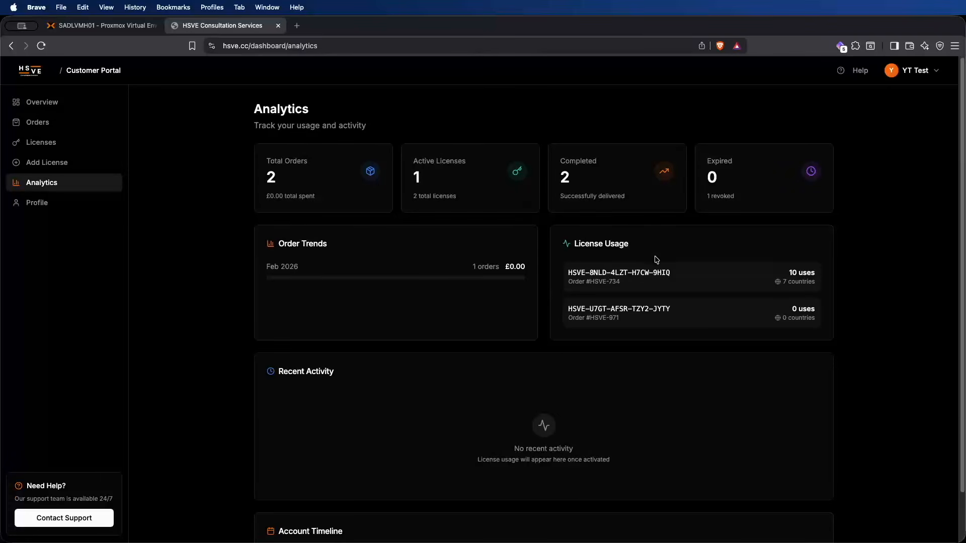
scroll(721, 202, "down", 2)
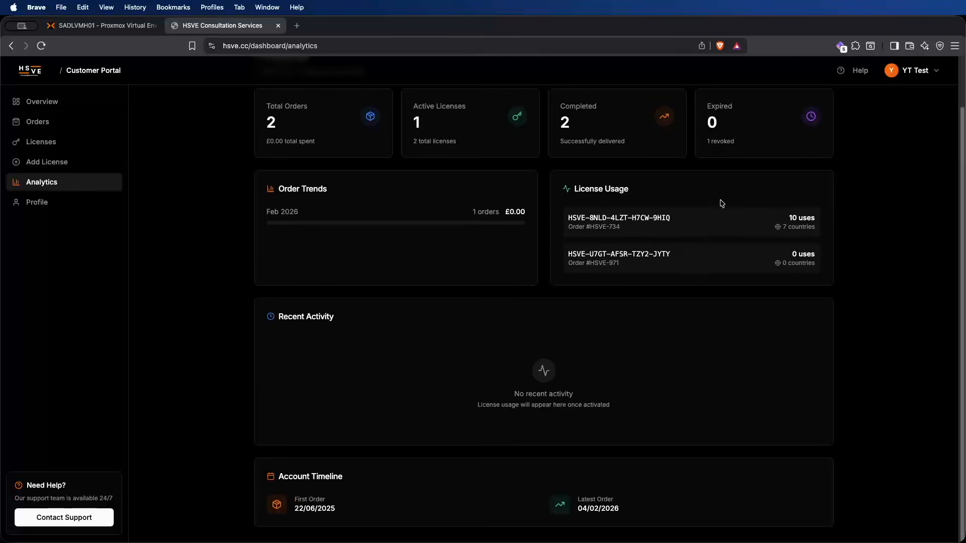
scroll(550, 302, "up", 1)
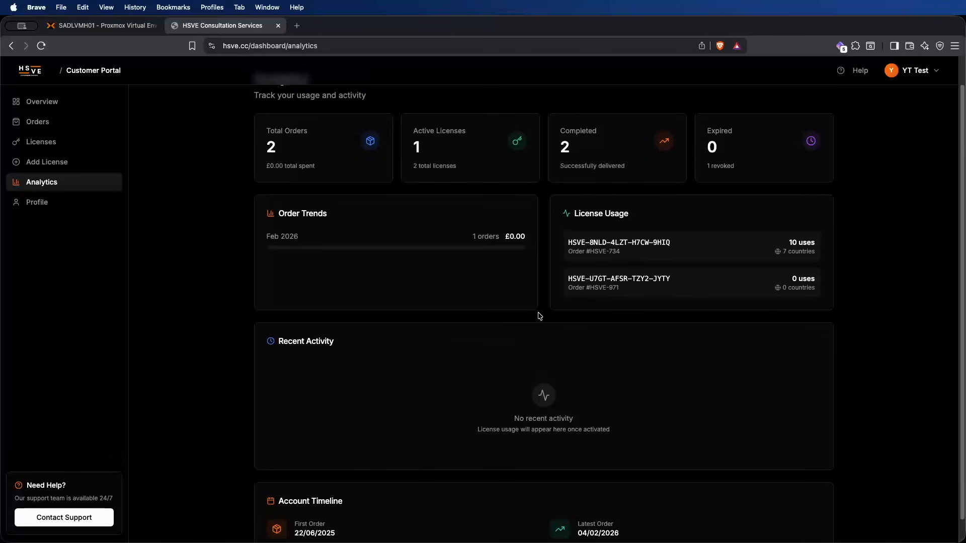
Step: Copy the Proxmox Template install command from the customer portal overview and run it in the SADLVMH01 shell
left_click(64, 104)
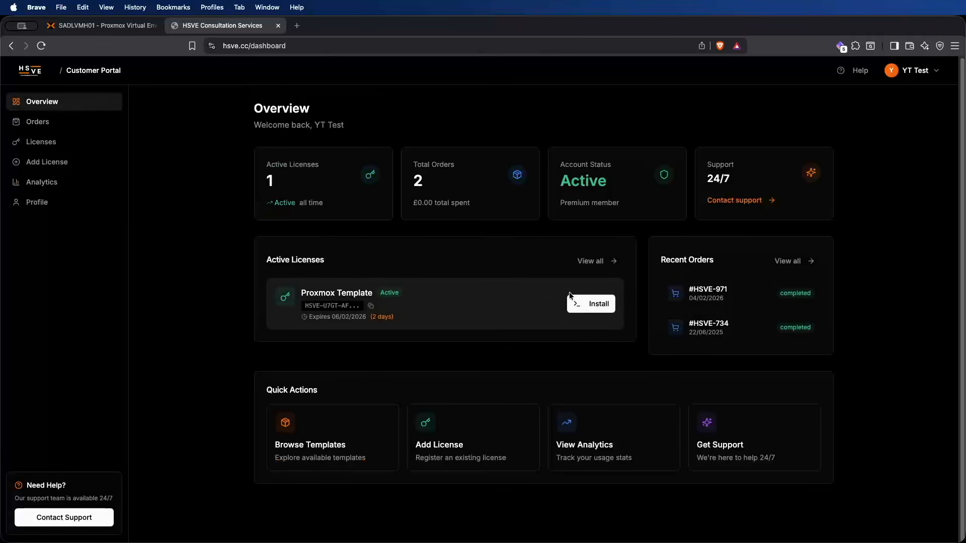
left_click(585, 307)
left_click(79, 29)
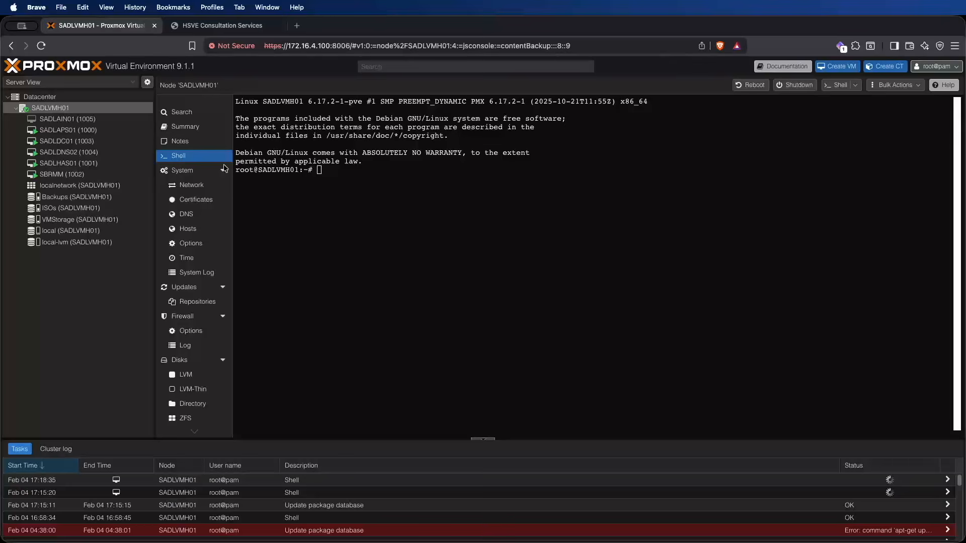
right_click(346, 176)
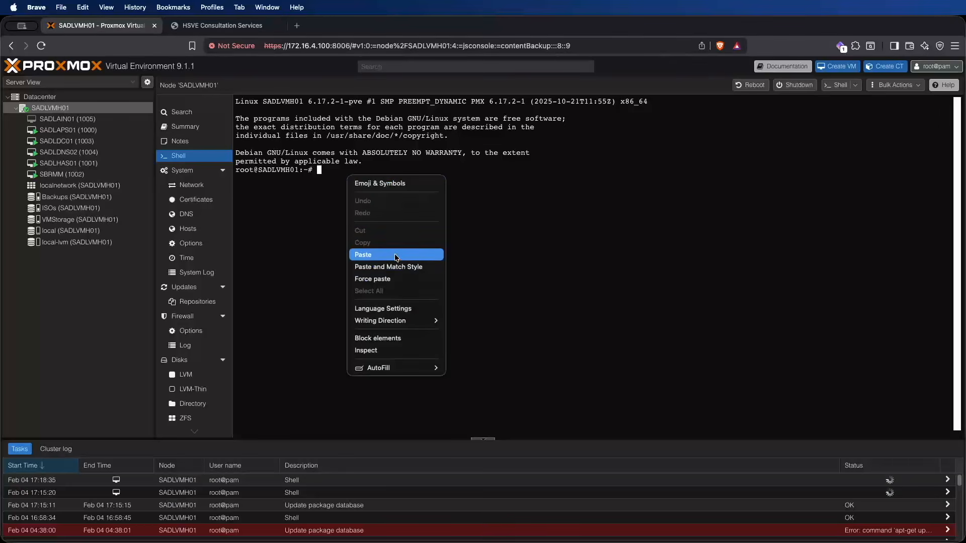
left_click(394, 255)
key("Return")
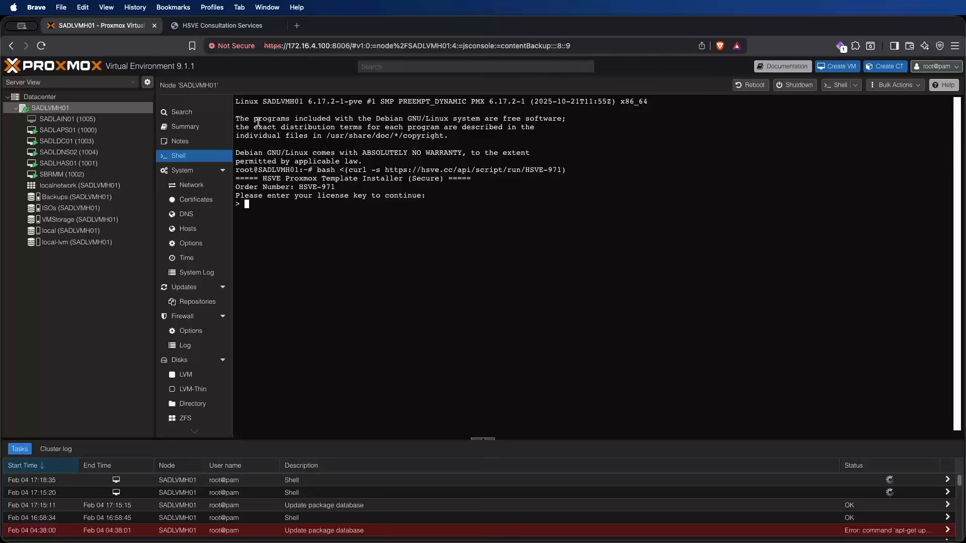
Step: Copy the Proxmox Template license key from the customer portal and enter it at the installer's license key prompt
left_click(222, 25)
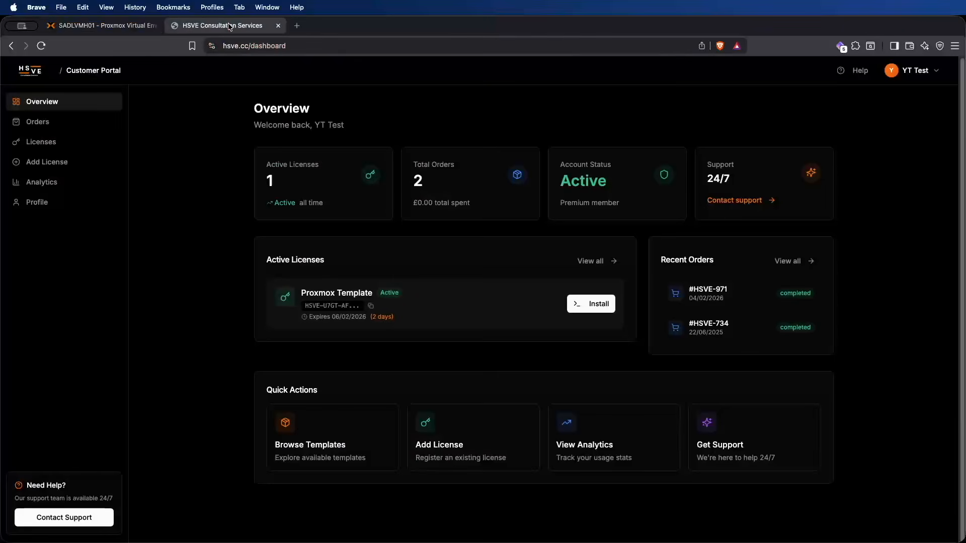
left_click(120, 30)
right_click(390, 293)
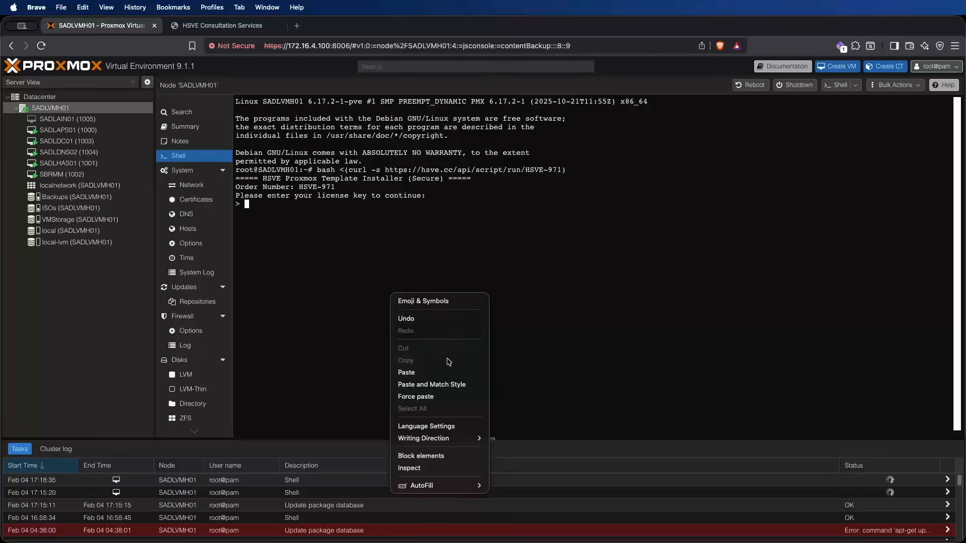
left_click(442, 372)
key("Return")
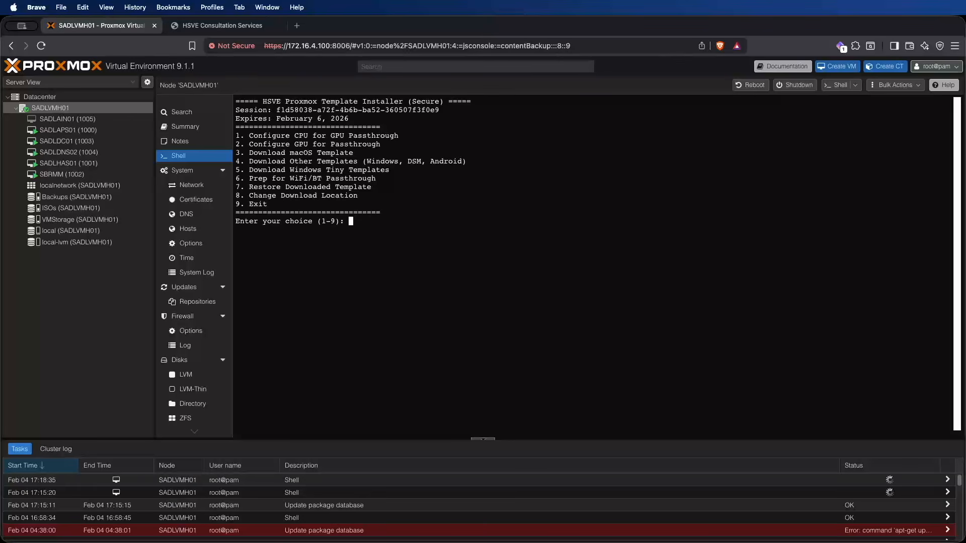
Step: Configure the CPU for GPU passthrough in the template installer, choosing AMD CPU as the brand
type("1")
key("Return")
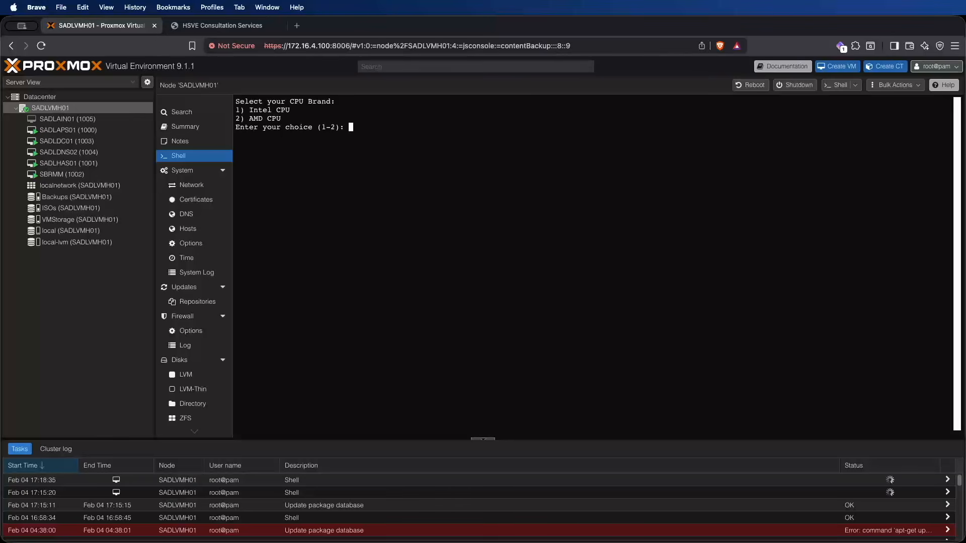
type("2")
key("Return")
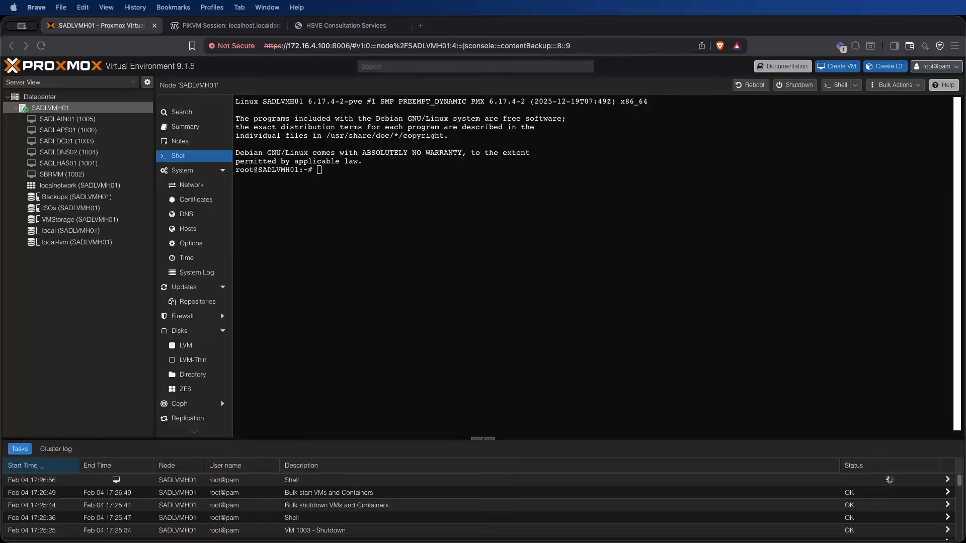
Step: Run the HSVE template installer script again in the node's shell after the reboot
left_click(529, 186)
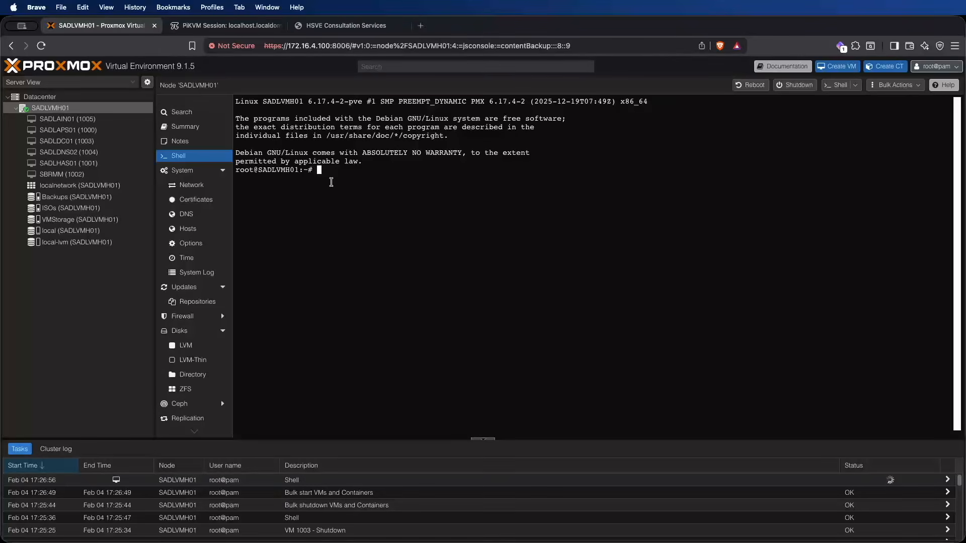
key("super+v")
key("Return")
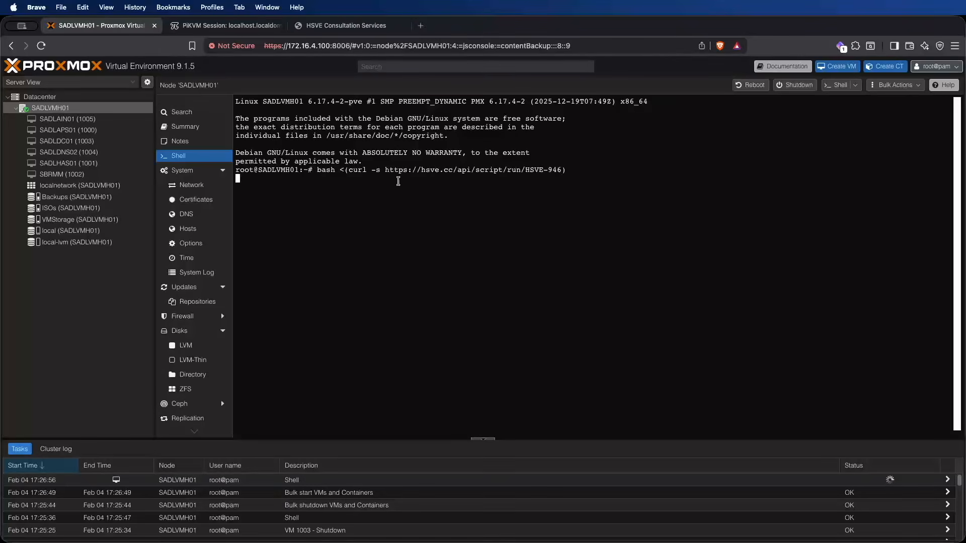
Step: Copy the license key from the customer portal and submit it to the restarted template installer
left_click(347, 26)
left_click(371, 305)
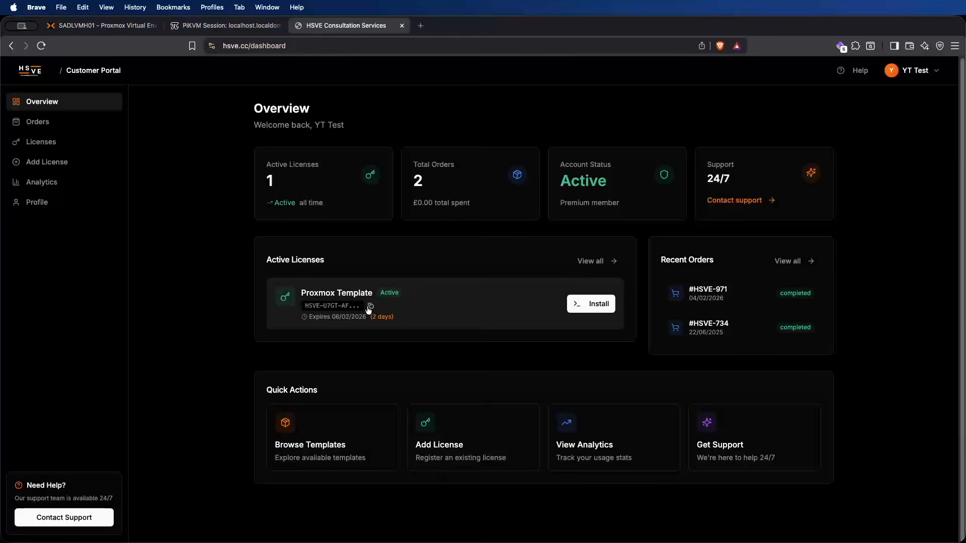
left_click(99, 28)
right_click(500, 244)
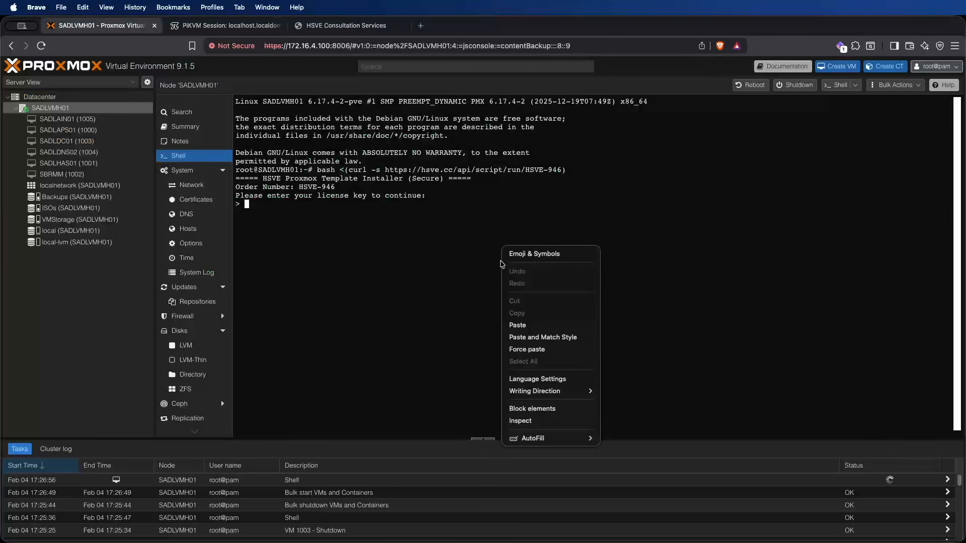
left_click(518, 324)
key("Return")
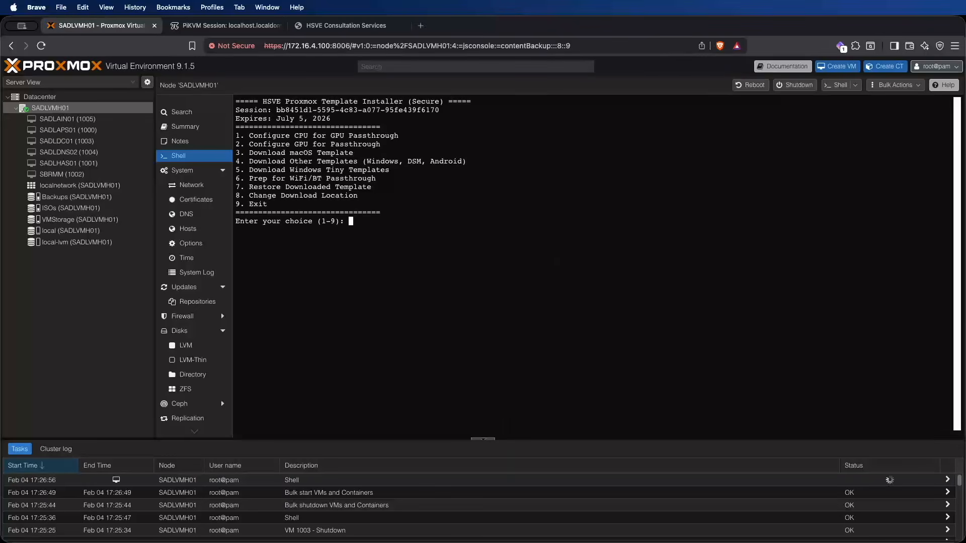
Step: Choose the template installer's option to configure the GPU for passthrough
type("2")
key("Return")
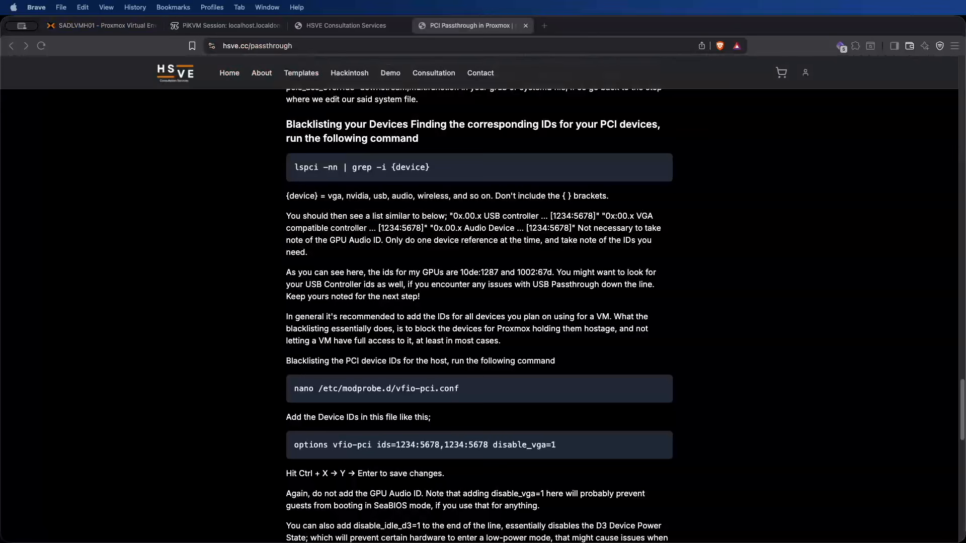
Step: Copy the lspci -nn | grep -i {device} command from the passthrough guide and return to the node's shell
left_click(278, 127)
left_click_drag(286, 123, 410, 127)
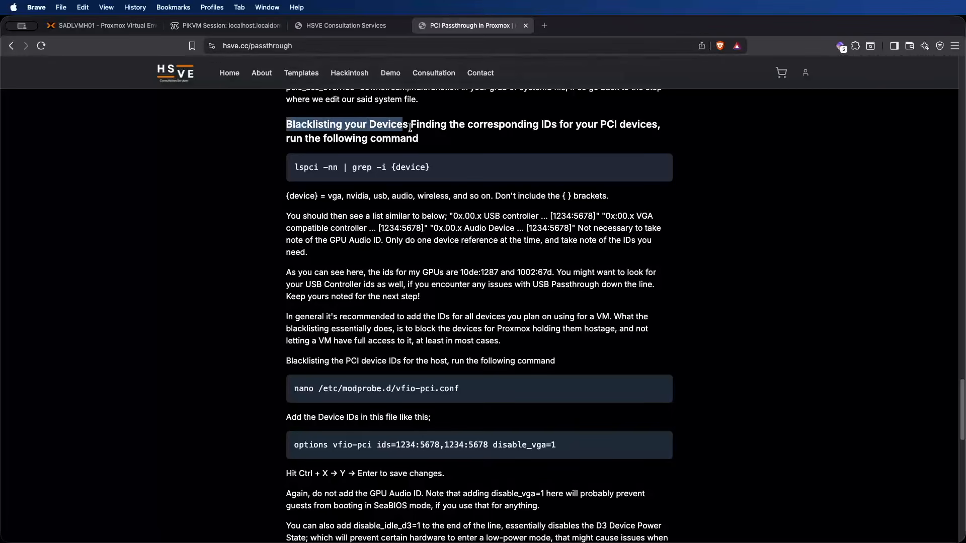
left_click(450, 152)
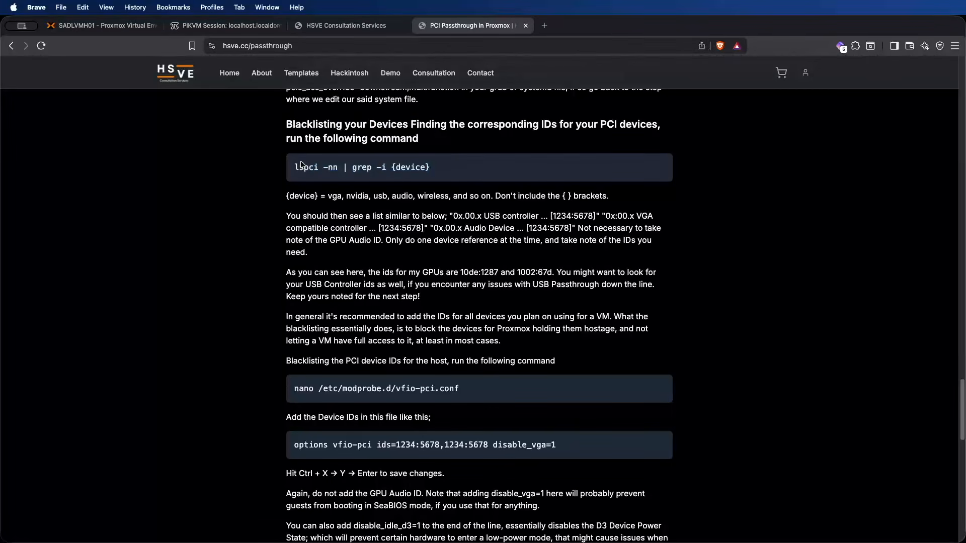
left_click_drag(294, 168, 444, 171)
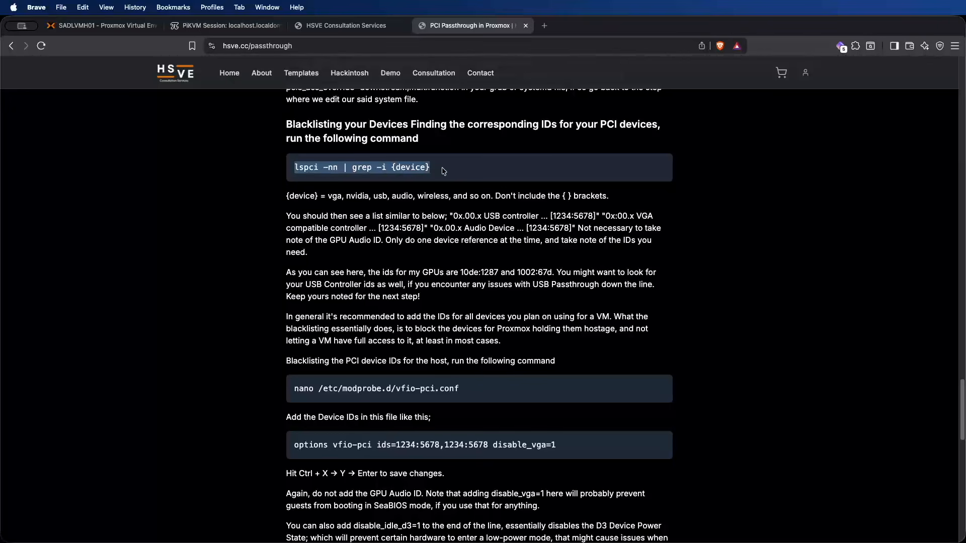
right_click(416, 170)
left_click(433, 193)
left_click(128, 26)
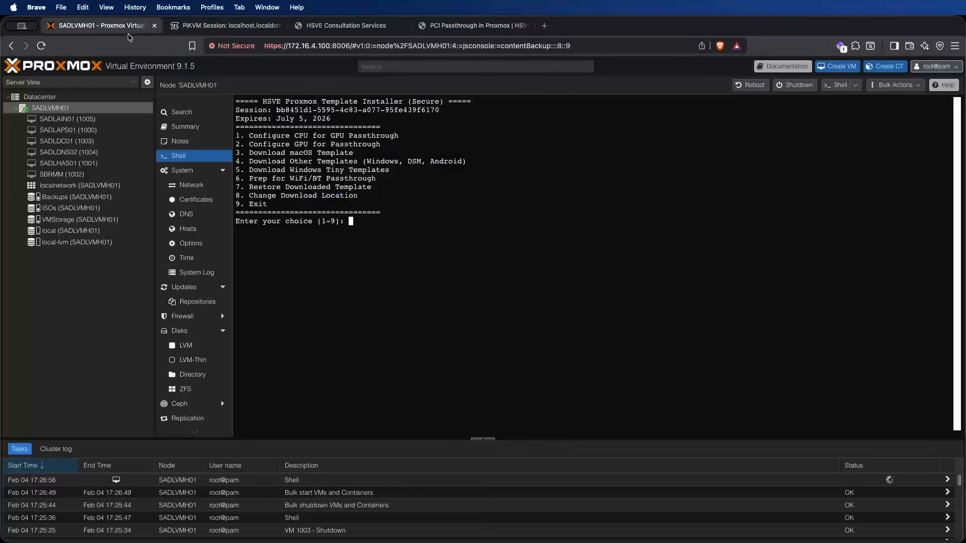
Step: Exit the HSVE template installer and clear the node's shell
right_click(367, 143)
key("Escape")
type("9")
key("Return")
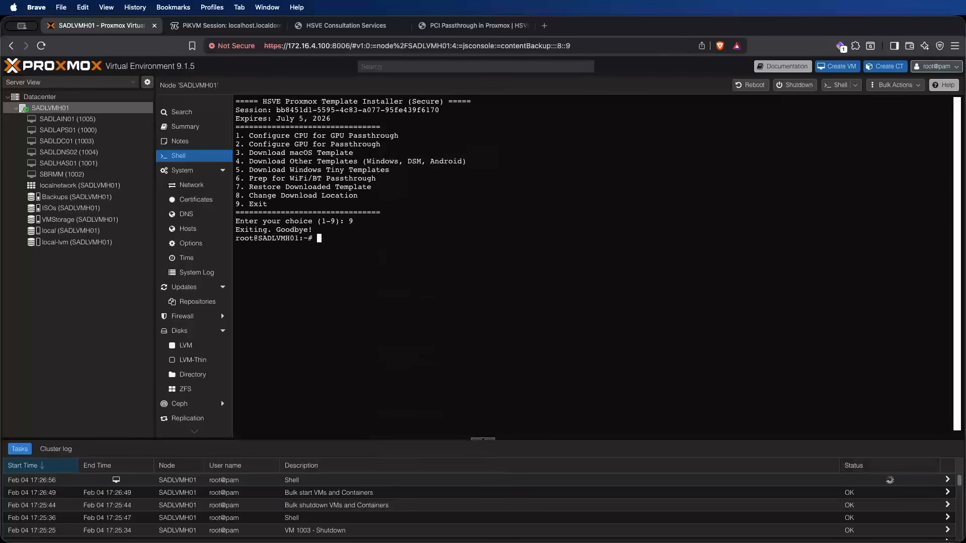
key("ctrl+l")
Step: Run the copied device listing command in the shell with vga as the device: lspci -nn | grep -i vga
right_click(406, 191)
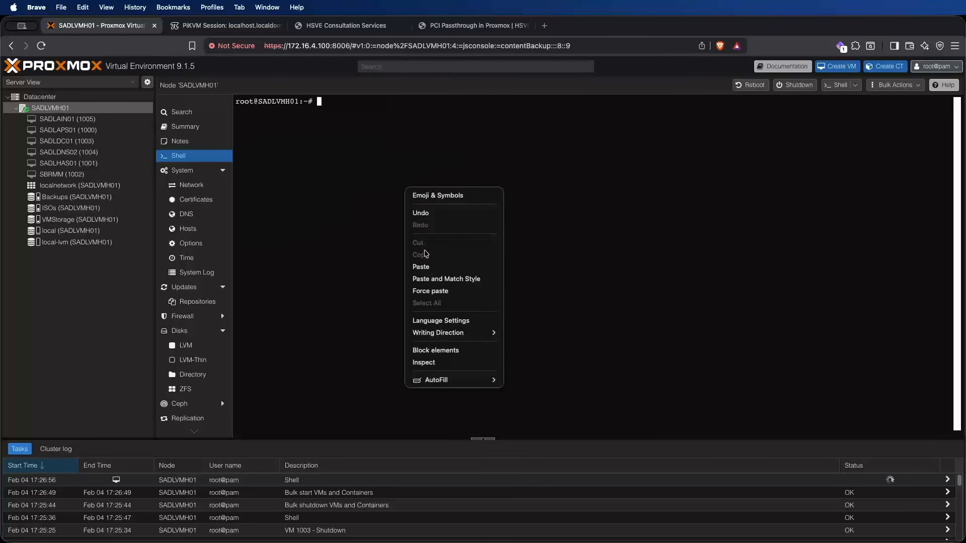
left_click(429, 267)
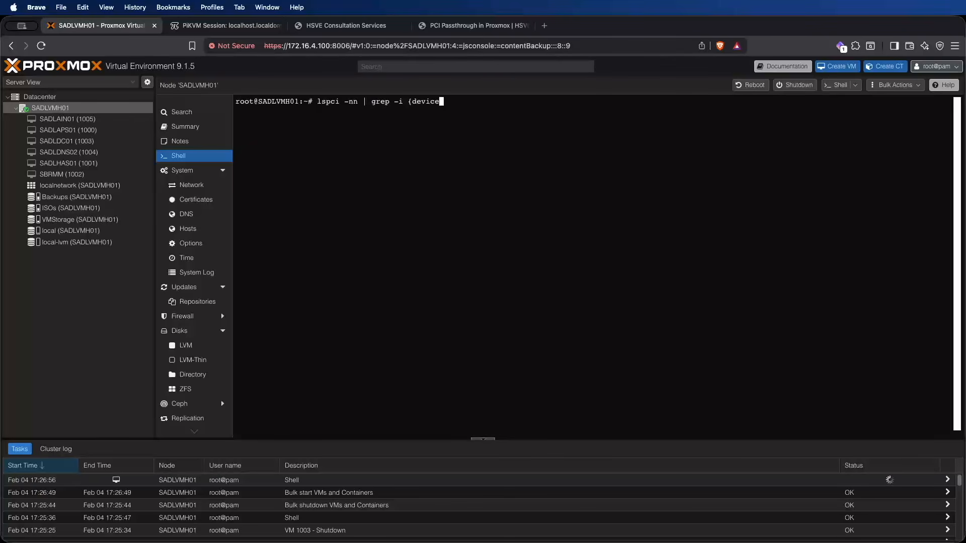
key("BackSpace")
key("BackSpace")
key("BackSpace")
key("BackSpace")
key("BackSpace")
key("BackSpace")
key("BackSpace")
type("vga")
key("Return")
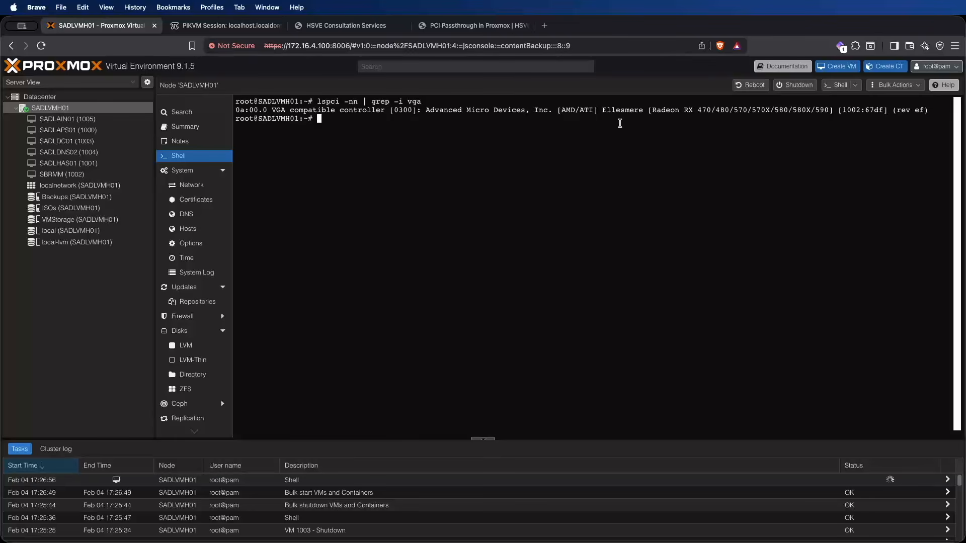
Step: Copy the Radeon GPU's device ID 1002:67df from the shell output into a Sublime Text note
left_click_drag(837, 111, 733, 110)
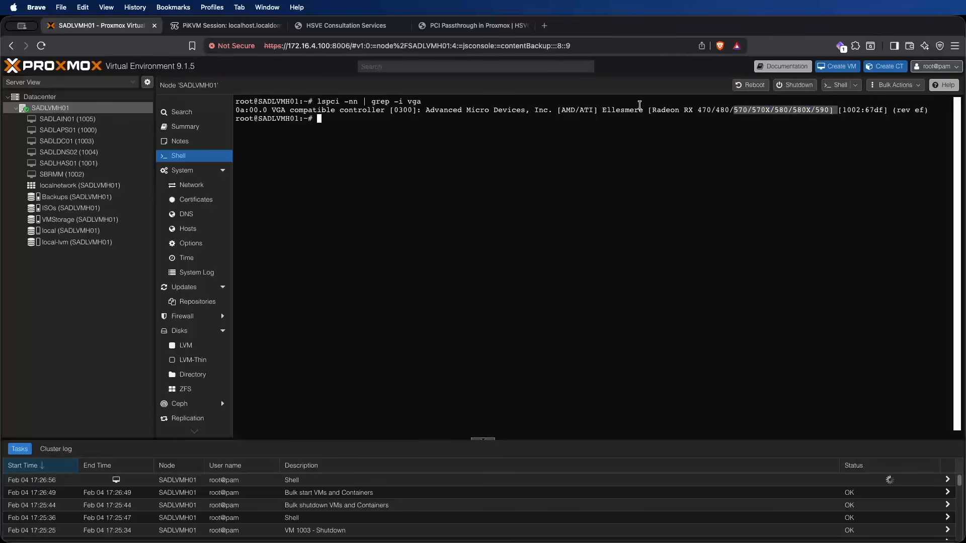
left_click(645, 107)
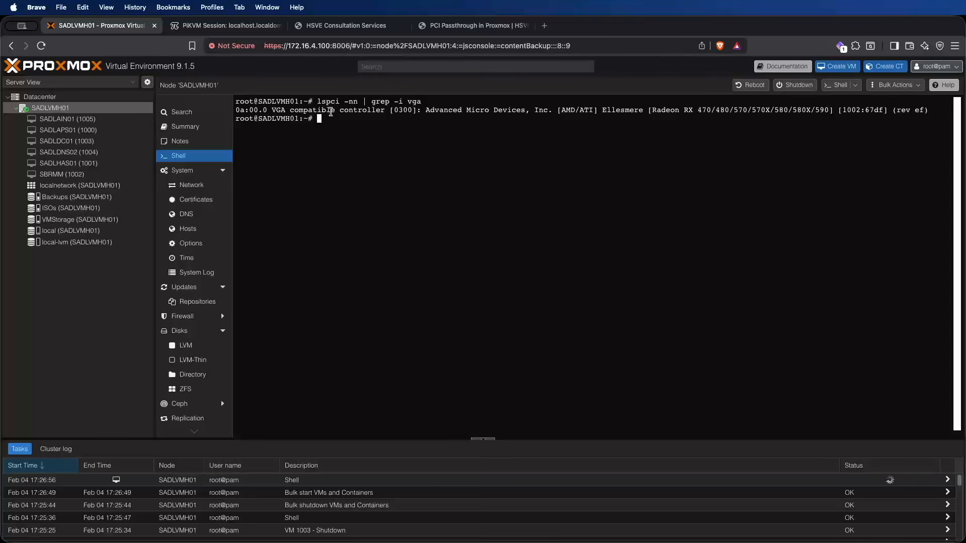
left_click_drag(841, 111, 884, 109)
right_click(880, 107)
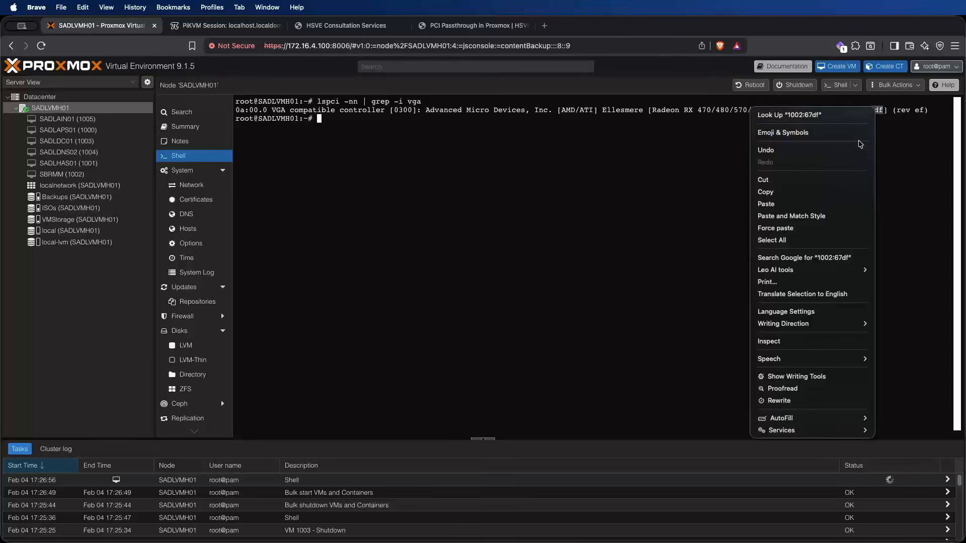
left_click(815, 195)
left_click(795, 210)
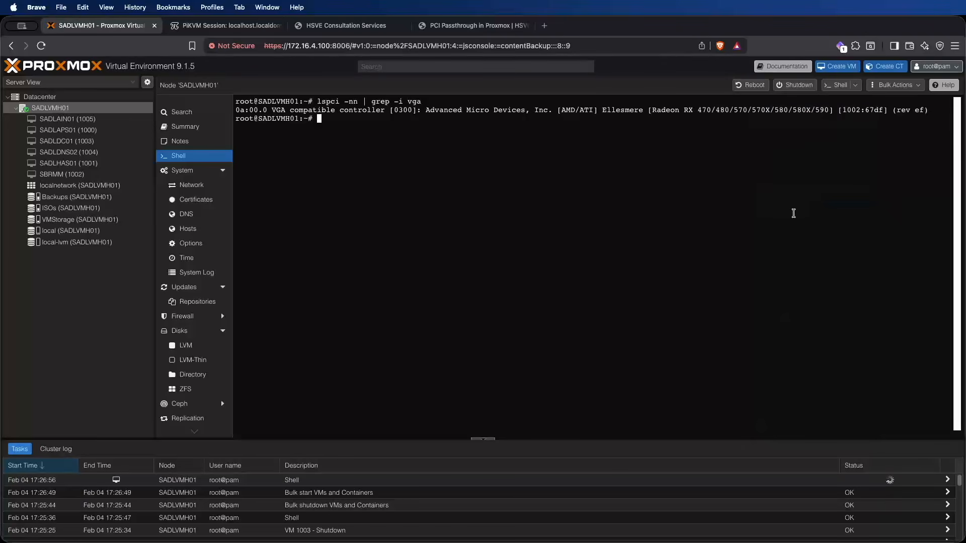
key("super+Tab")
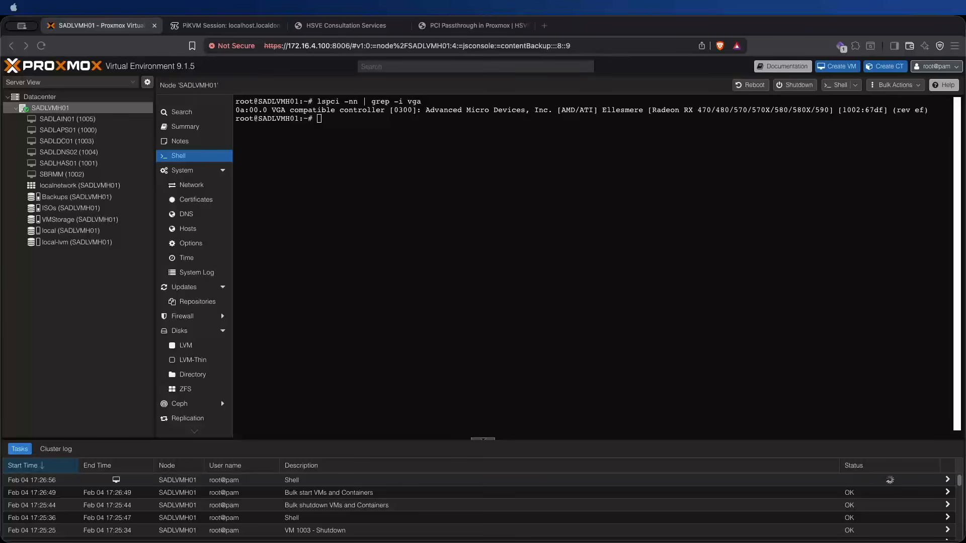
Step: Copy the nano /etc/modprobe.d/vfio-pci.conf command from the passthrough guide and run it in the node's shell
left_click(455, 28)
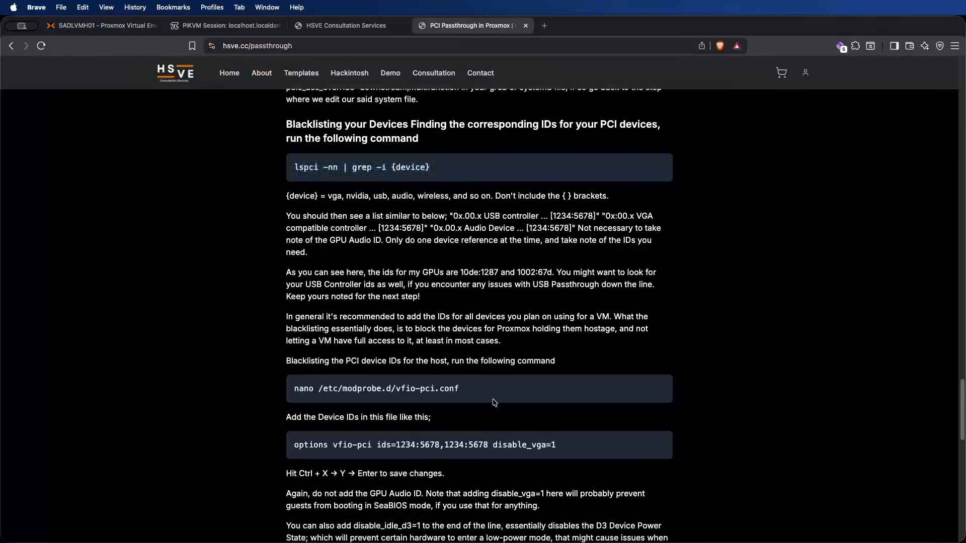
triple_click(329, 399)
right_click(299, 388)
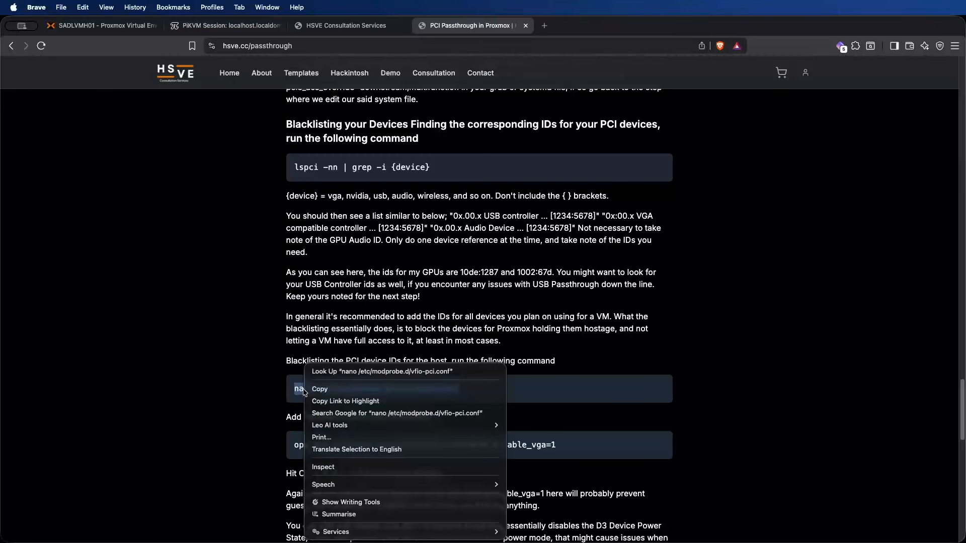
left_click(340, 388)
left_click(103, 25)
right_click(457, 245)
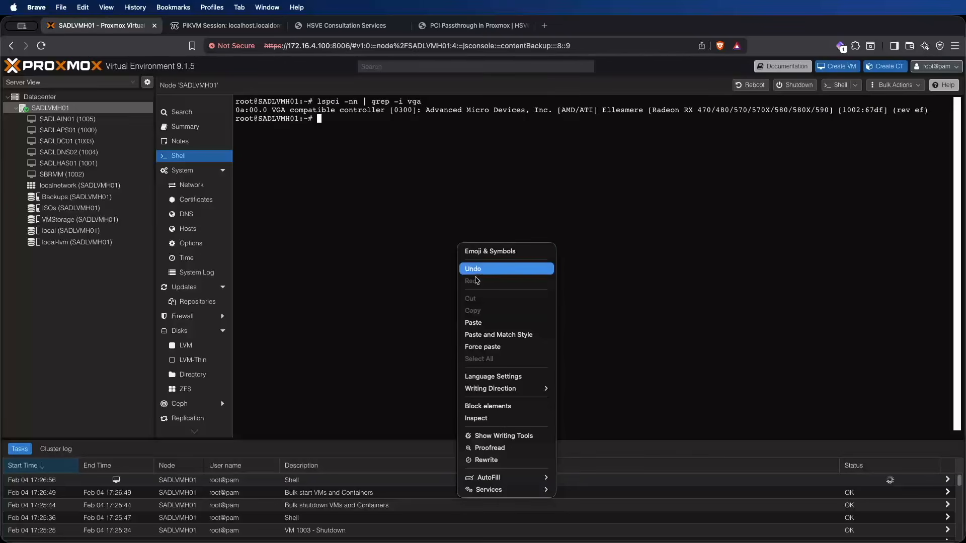
left_click(491, 324)
key("Return")
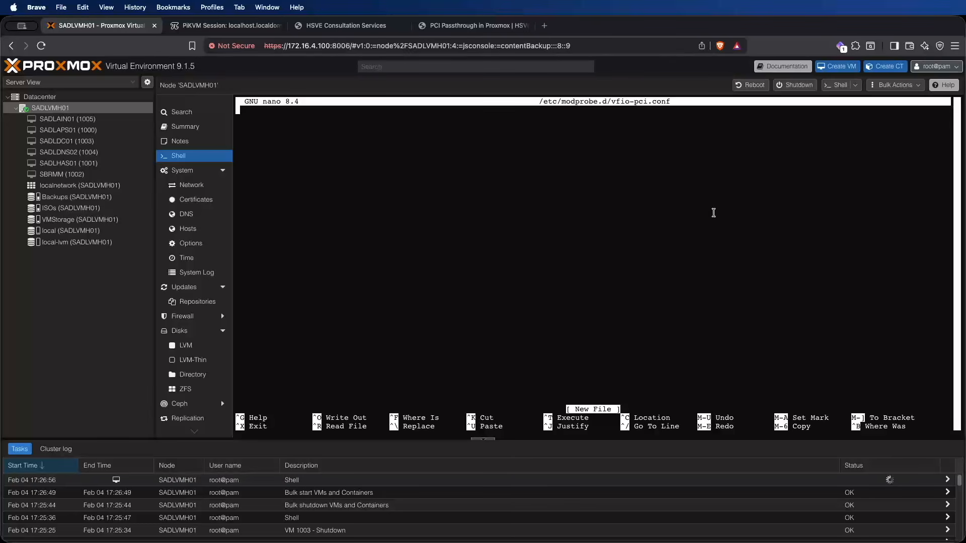
Step: Copy the example options vfio-pci line from the passthrough guide into the Sublime Text note below the GPU ID
left_click(473, 25)
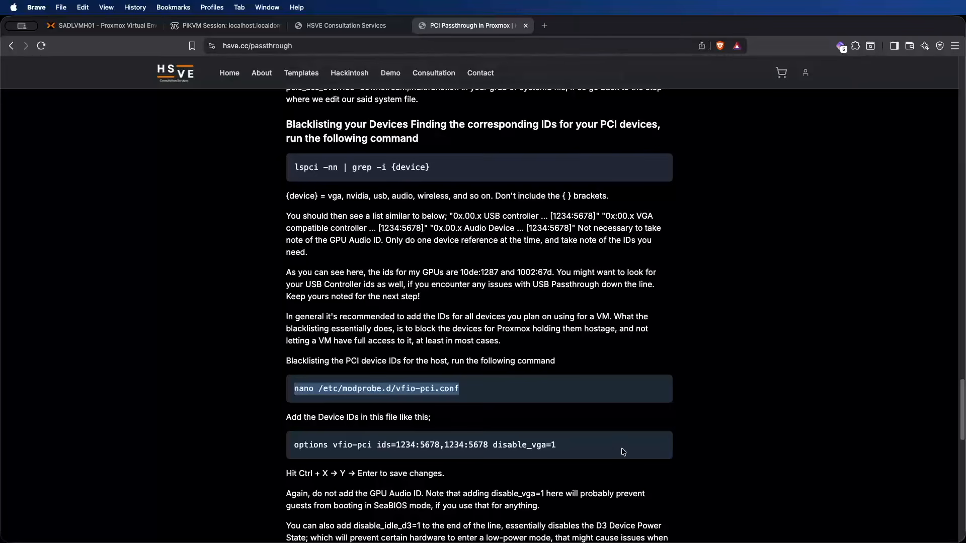
left_click_drag(583, 446, 293, 445)
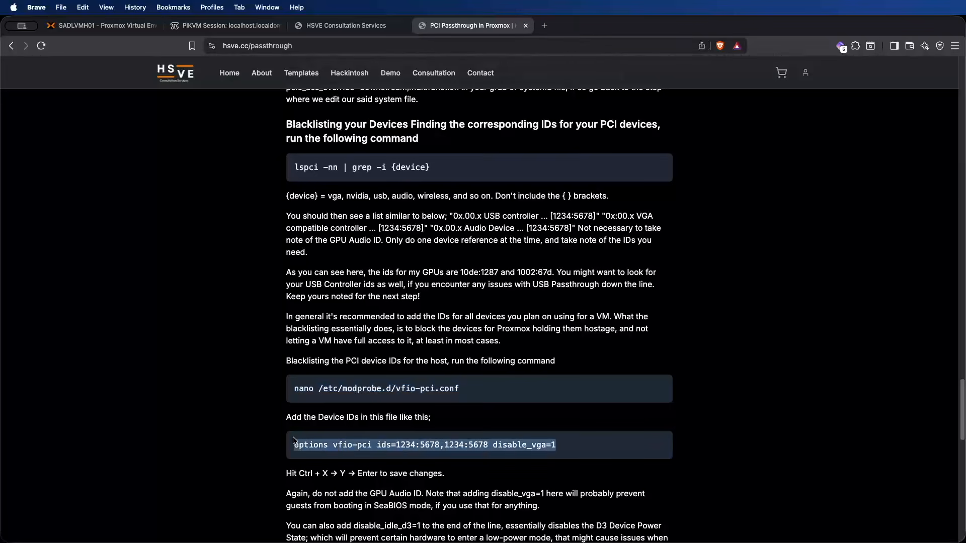
right_click(340, 447)
left_click(385, 390)
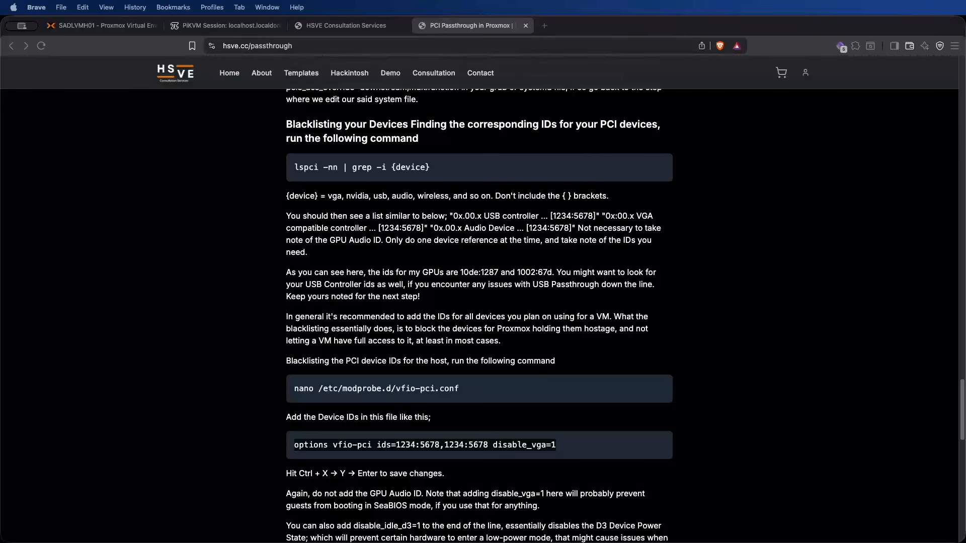
key("super+Tab")
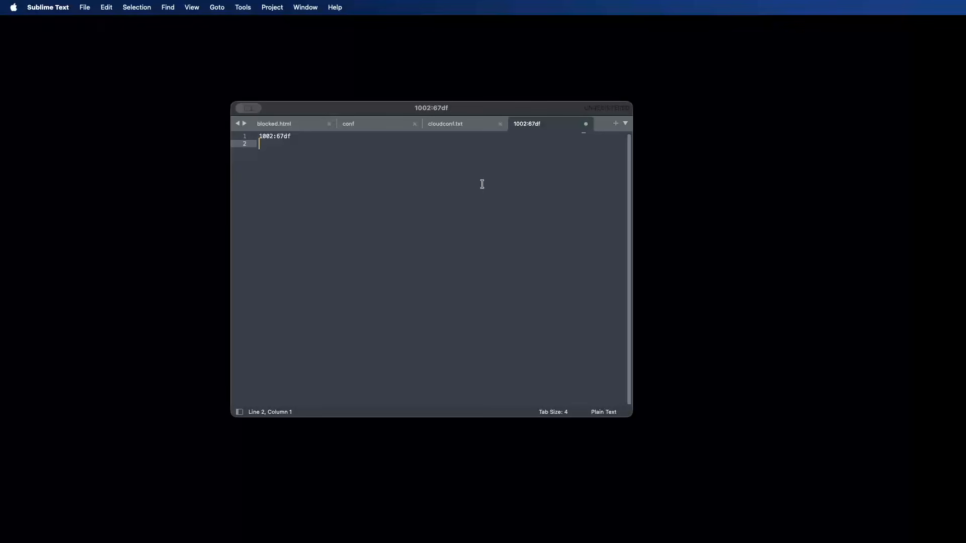
key("super+v")
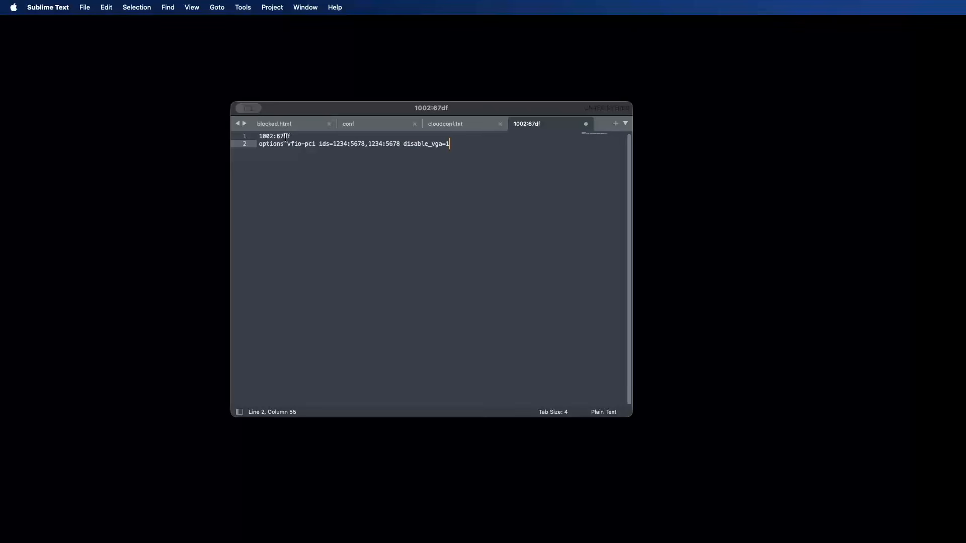
Step: Replace both placeholder IDs in the options vfio-pci line with the GPU's ID 1002:67df
left_click_drag(291, 136, 245, 138)
key("super+c")
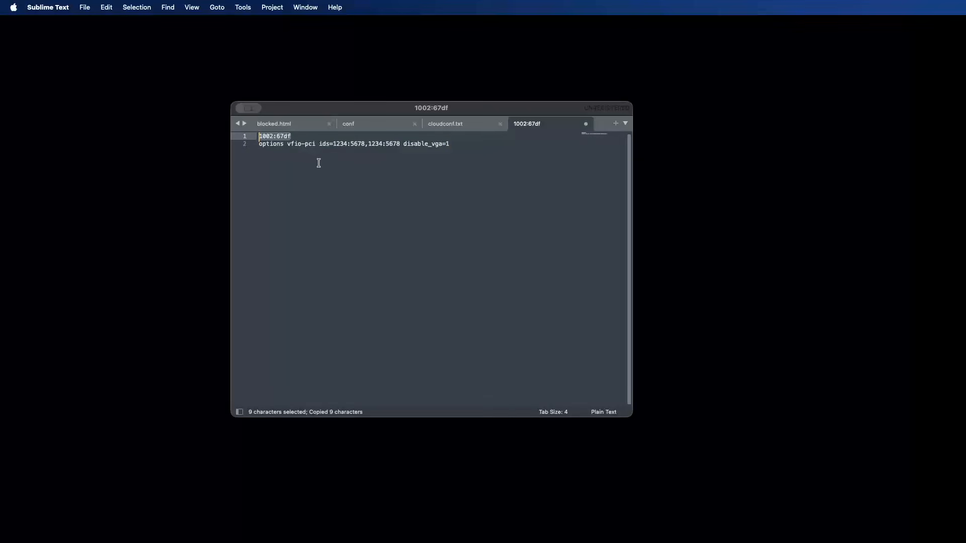
left_click_drag(400, 143, 333, 144)
left_click(371, 139)
key("BackSpace")
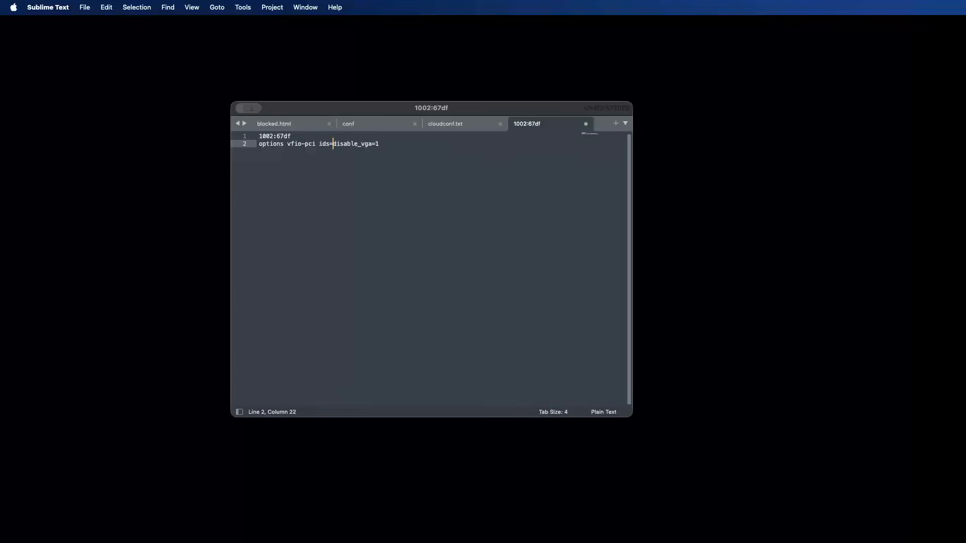
key("super+v")
Step: Copy the line options vfio-pci ids=1002:67df disable_vga=1 from Sublime Text into vfio-pci.conf in the node's shell
left_click_drag(433, 144, 245, 140)
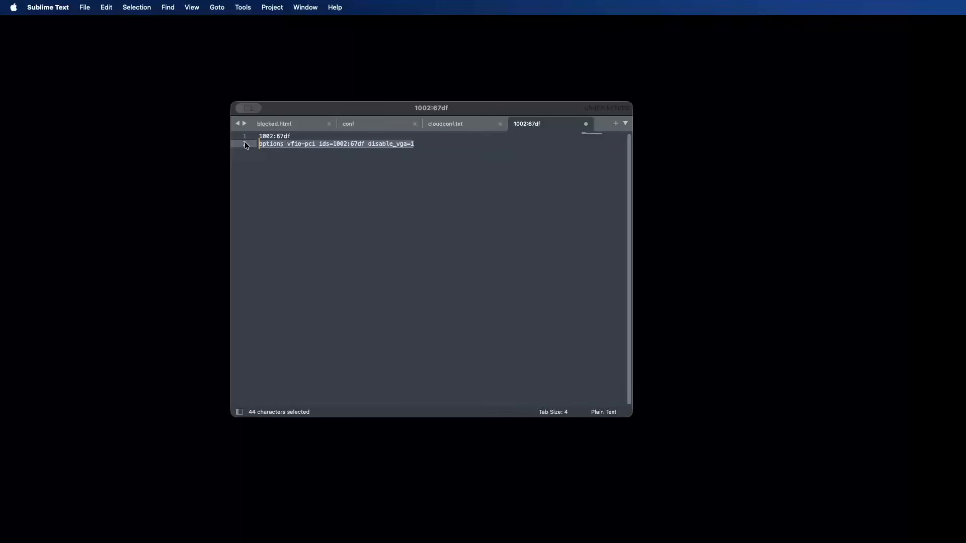
right_click(278, 141)
left_click(294, 180)
key("super+Tab")
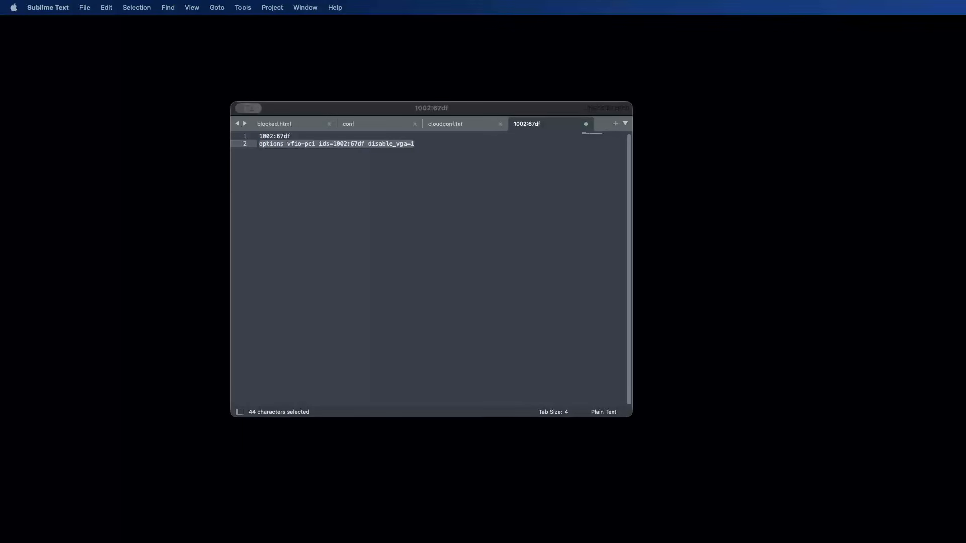
key("super+Tab")
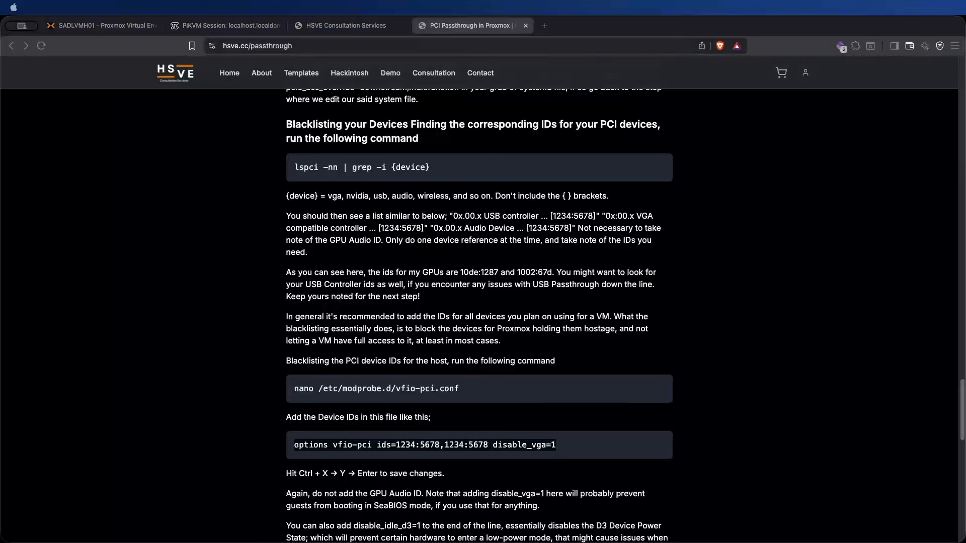
left_click(246, 32)
left_click(101, 30)
right_click(517, 216)
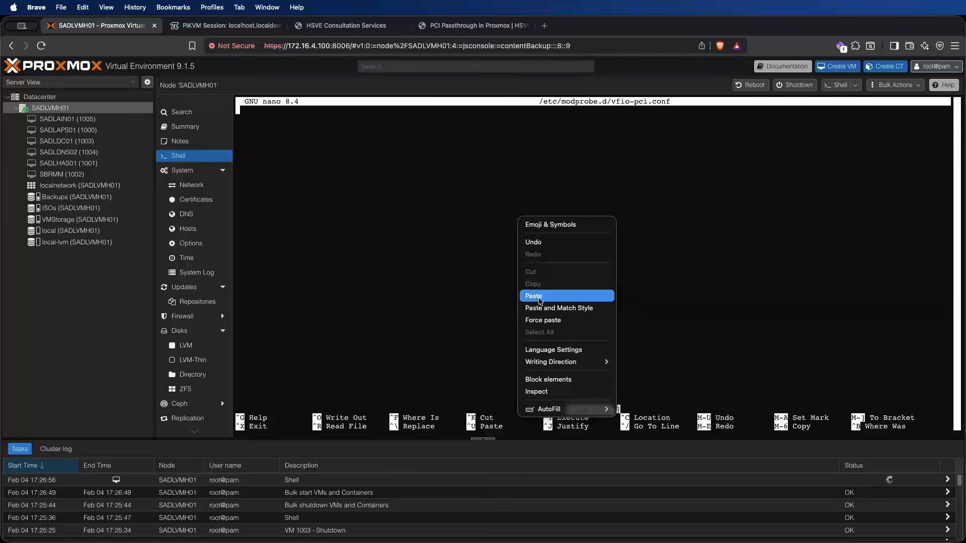
left_click(538, 297)
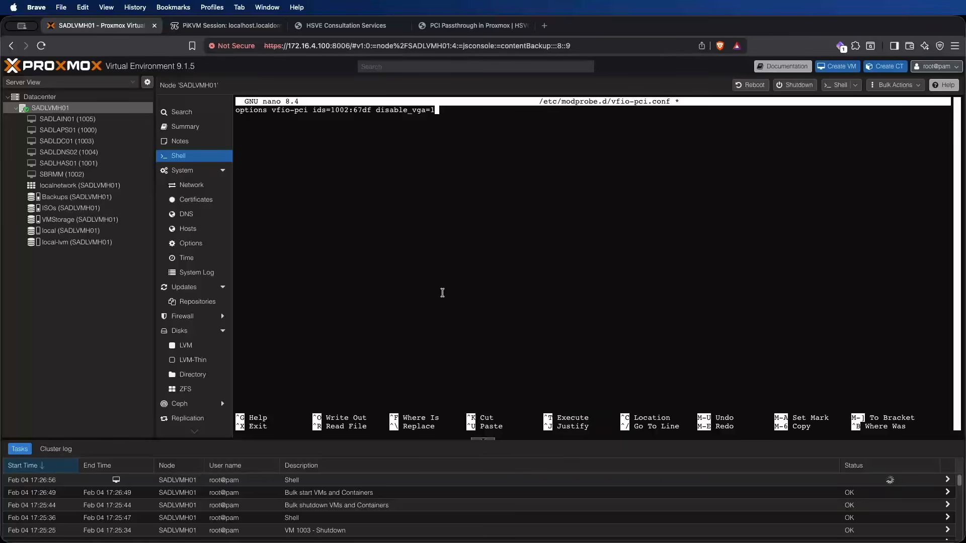
Step: Save vfio-pci.conf under its existing name and exit nano
key("ctrl+x")
key("y")
key("Return")
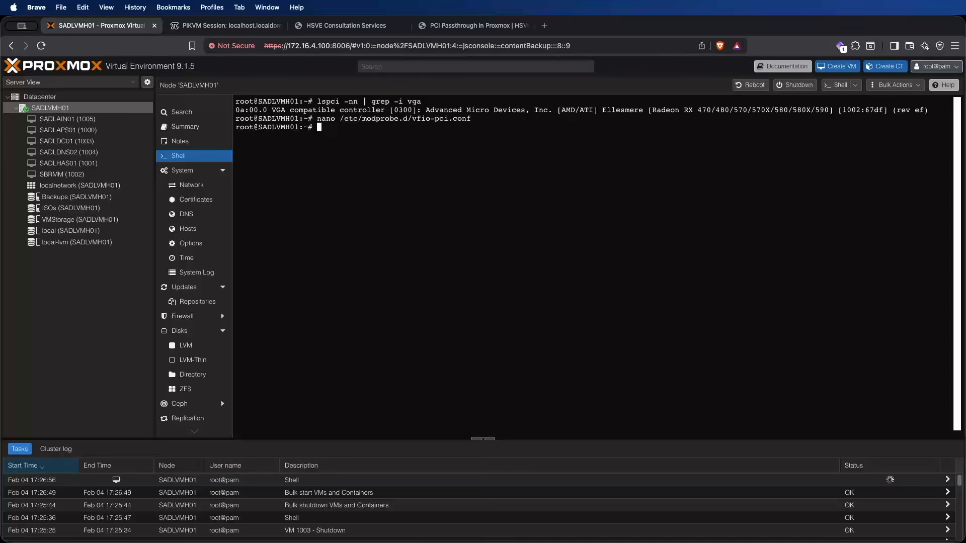
Step: Clear the shell and run the HSVE template installer script again with the bash curl command
key("ctrl+l")
key("super+v")
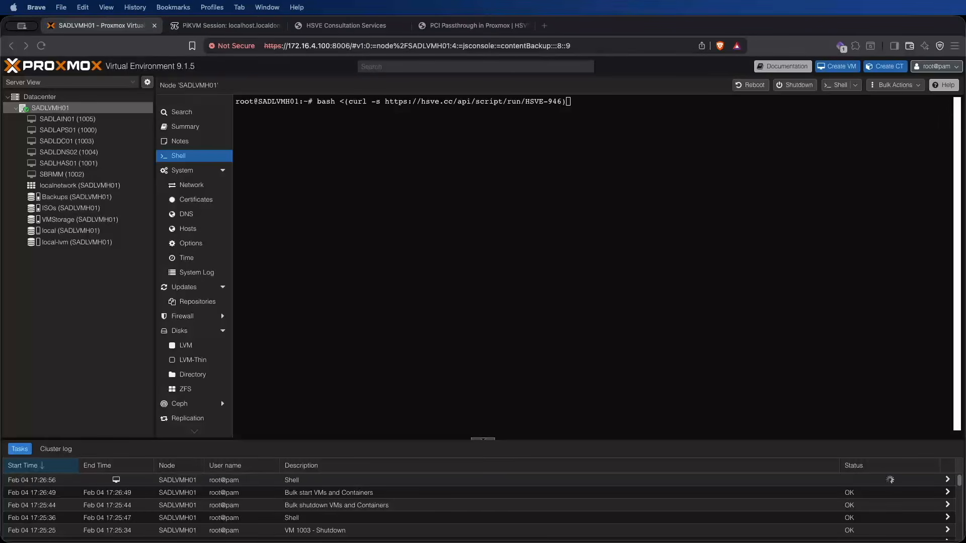
key("Return")
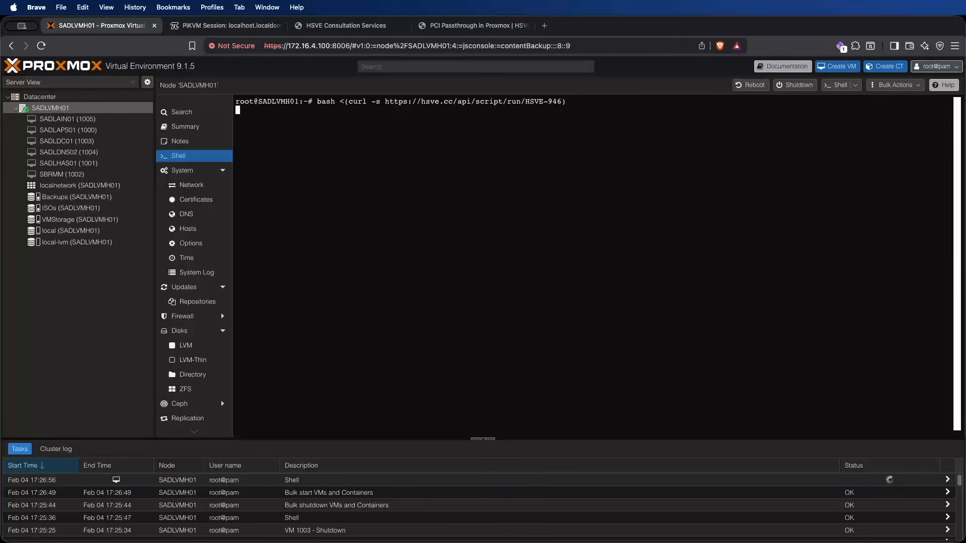
Step: Copy the Proxmox Template license key from the HSVE customer portal and submit it at the installer's license key prompt
left_click(291, 26)
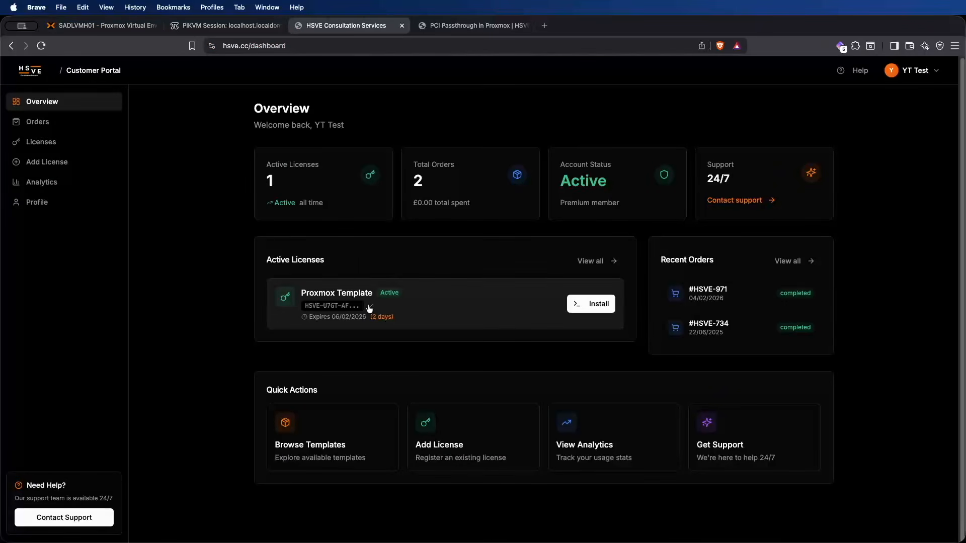
left_click(59, 31)
right_click(380, 164)
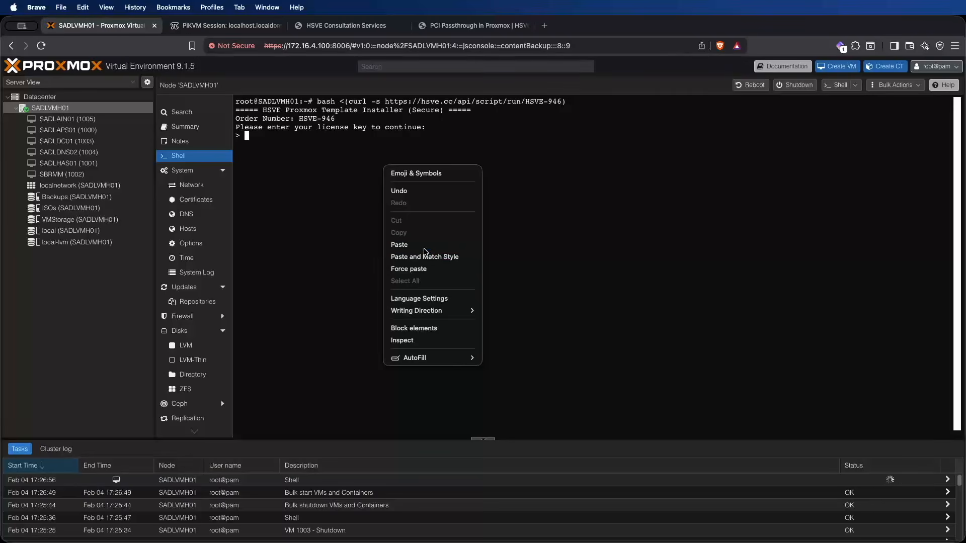
left_click(424, 248)
key("Return")
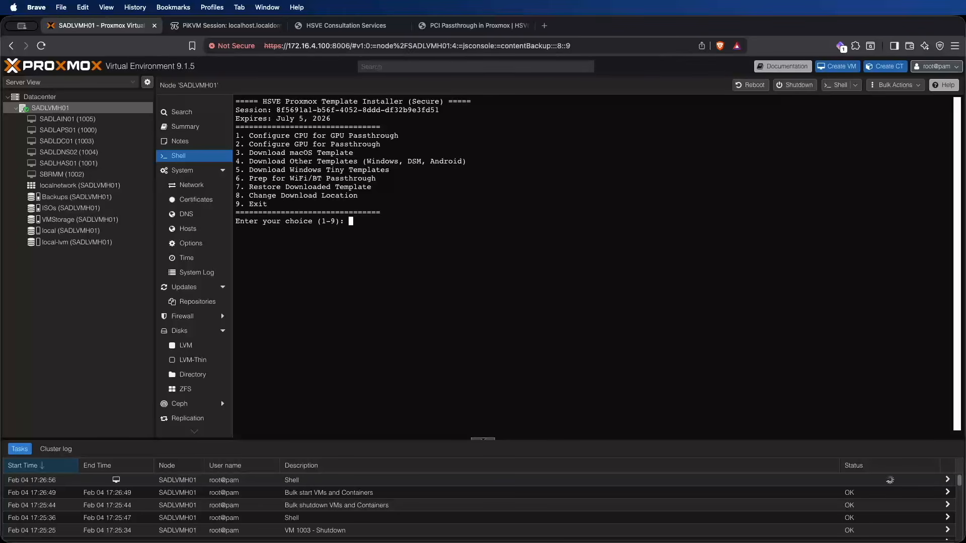
Step: Change the installer's download location to the ISOs storage
type("8")
key("Return")
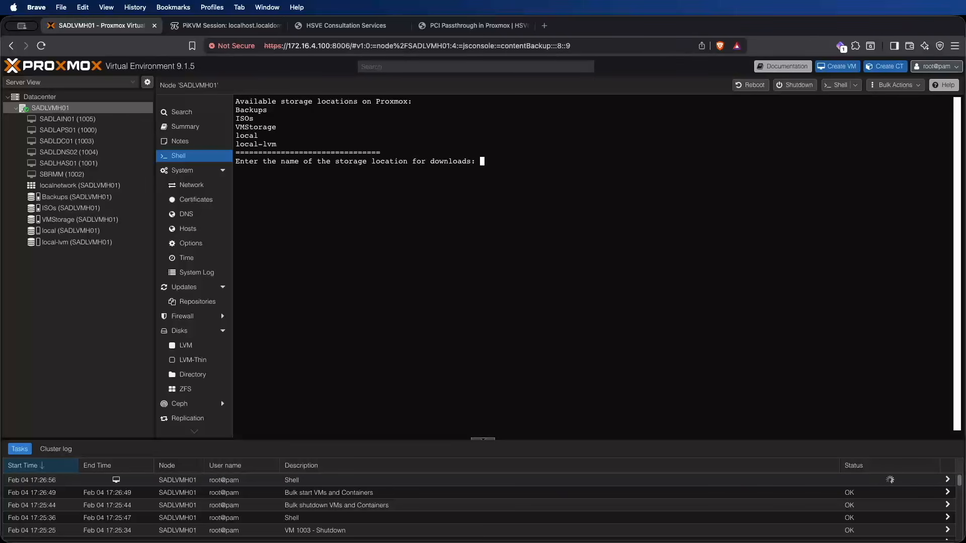
type("ISOs")
key("Return")
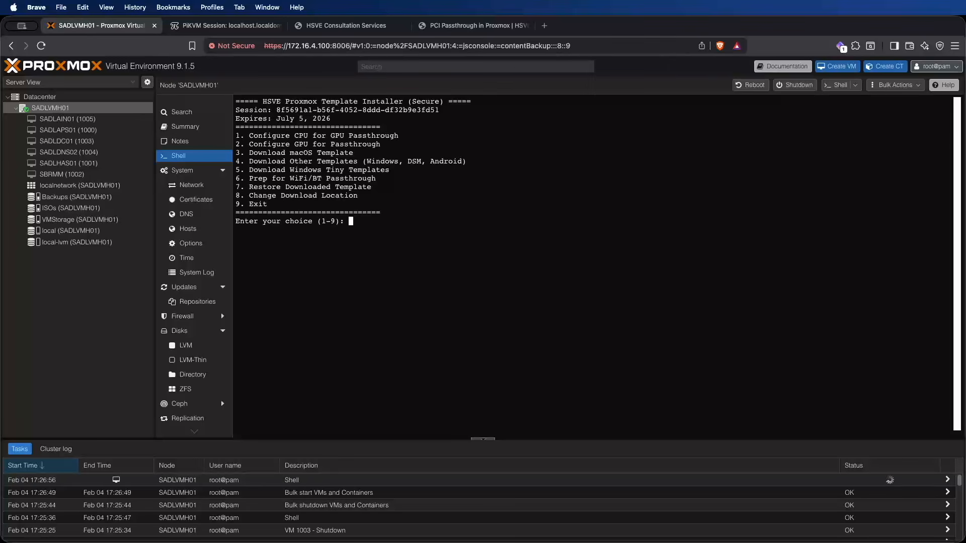
Step: Start downloading the macOS Tahoe 26.2 template with the installer
type("3")
key("Return")
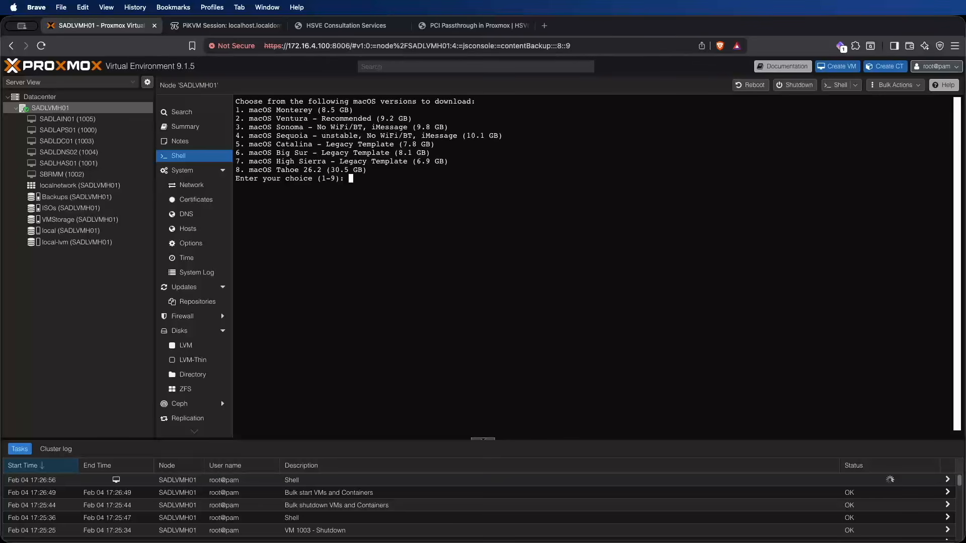
type("8")
key("Return")
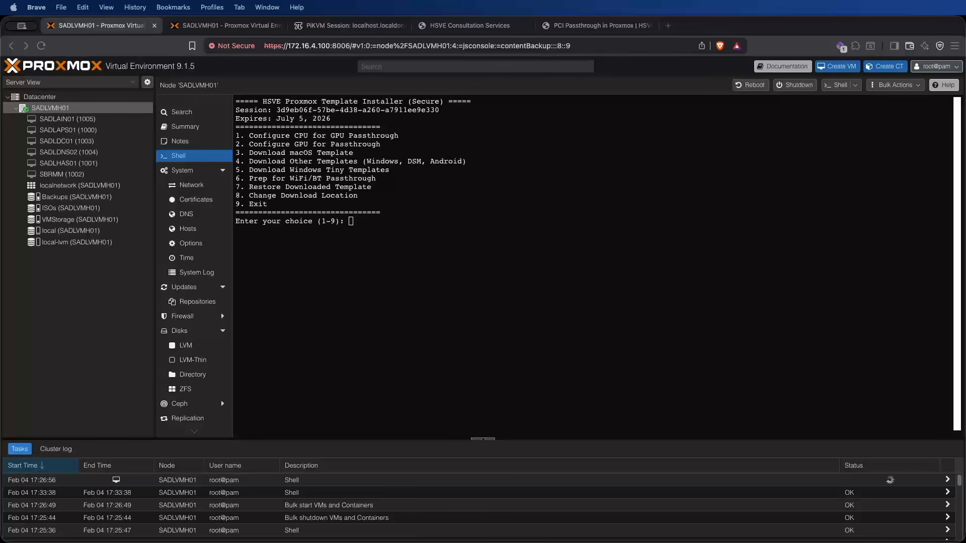
Step: Check the backups on the ISOs and local storages for the Tahoe template vzdump-qemu-hsvetahoe.vma.zst
left_click(534, 136)
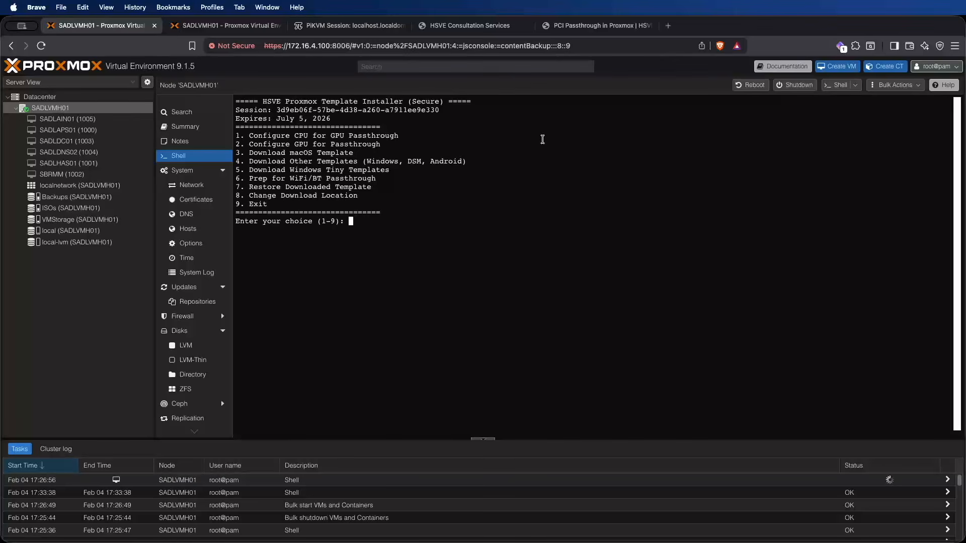
left_click(82, 209)
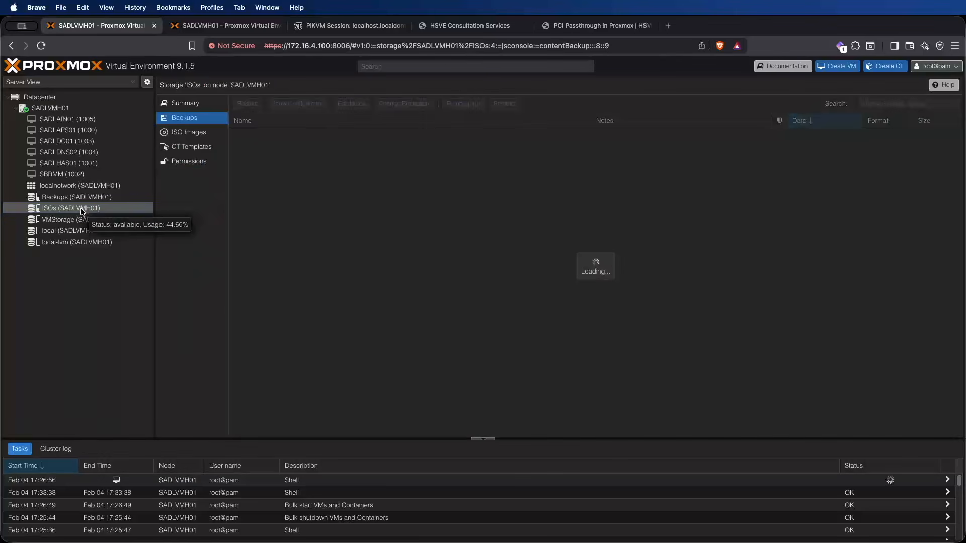
left_click(77, 230)
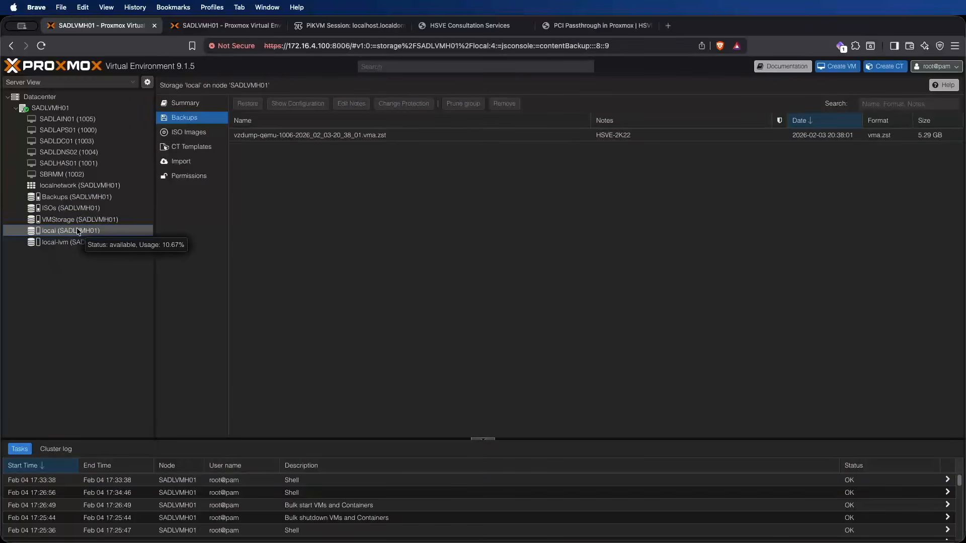
left_click(112, 207)
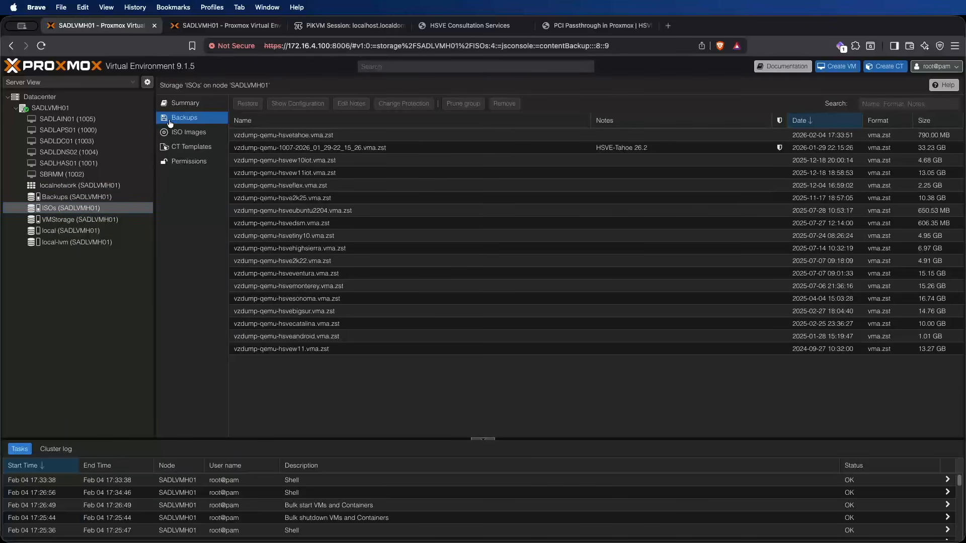
left_click(306, 136)
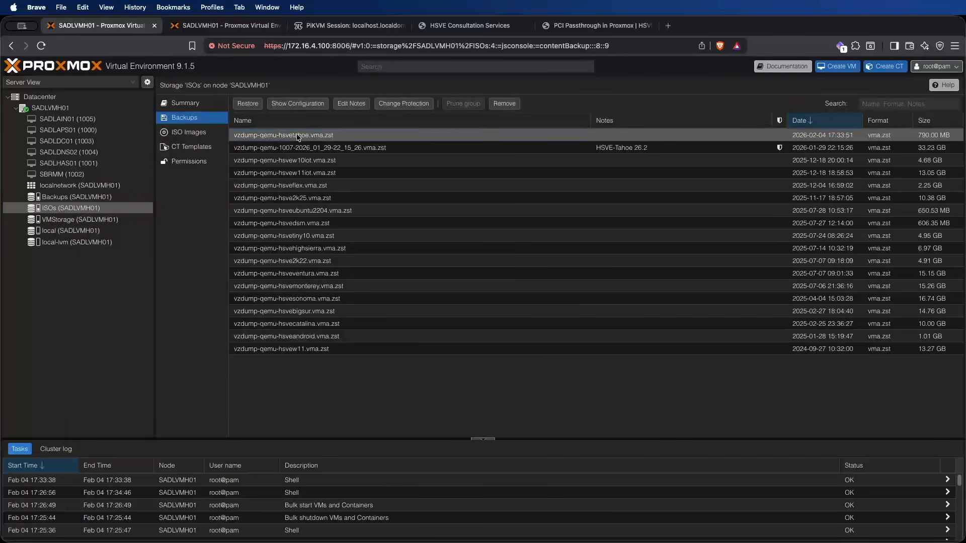
Step: Start restoring the HSVE-Tahoe 26.2 backup vzdump-qemu-1007-2026_01_29-22_15_26.vma.zst with local-lvm as the target storage
left_click(343, 148)
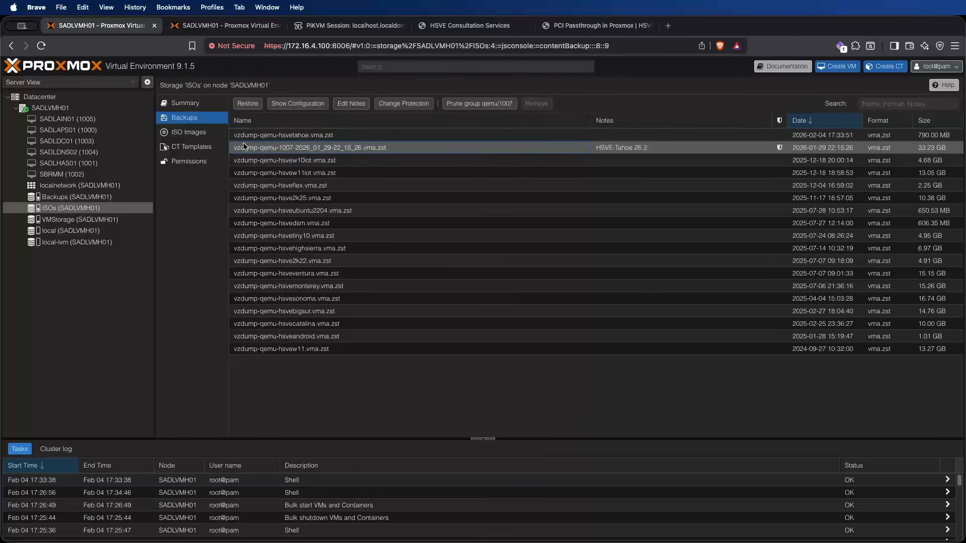
left_click(247, 109)
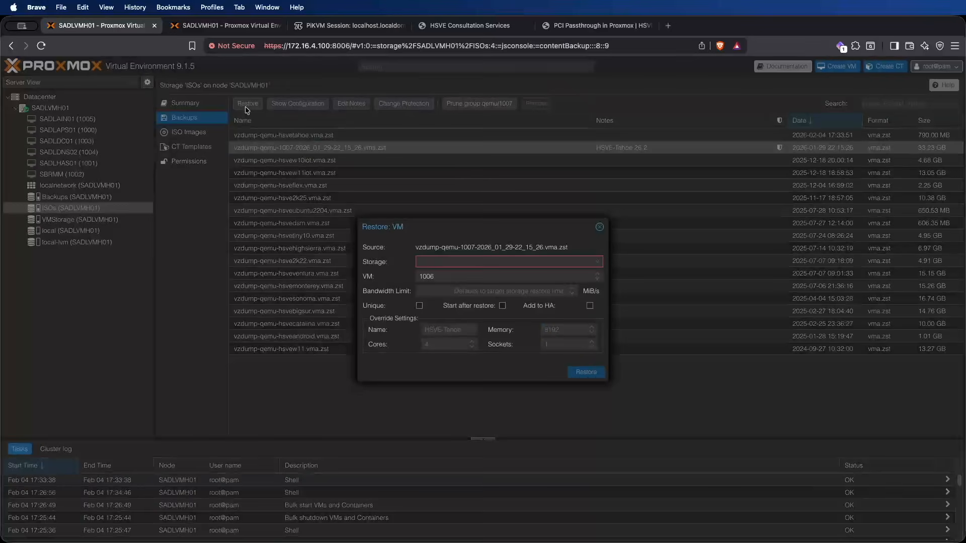
left_click(447, 259)
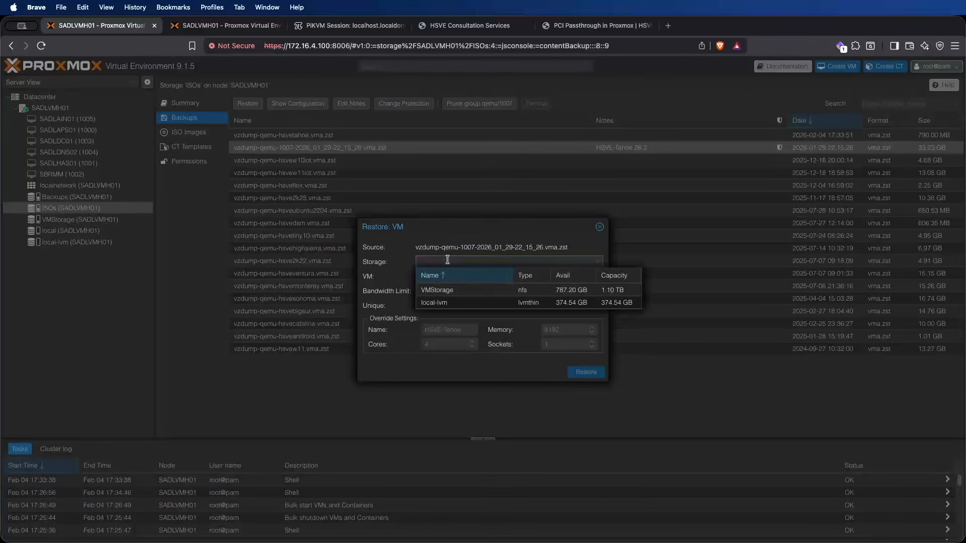
left_click(468, 301)
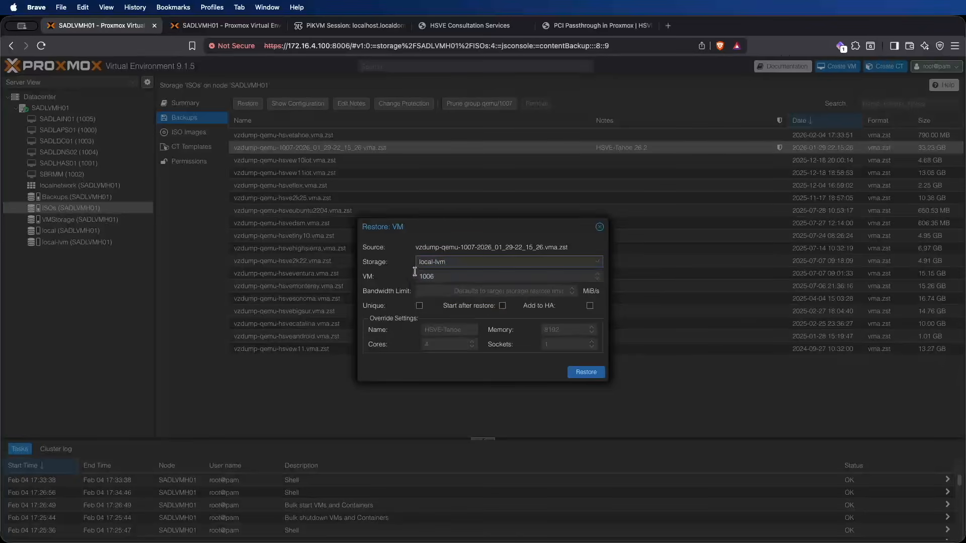
Step: Set the restored VM's ID to 9000, name to hMac and memory to 16384, and start the restore
left_click_drag(450, 280, 398, 277)
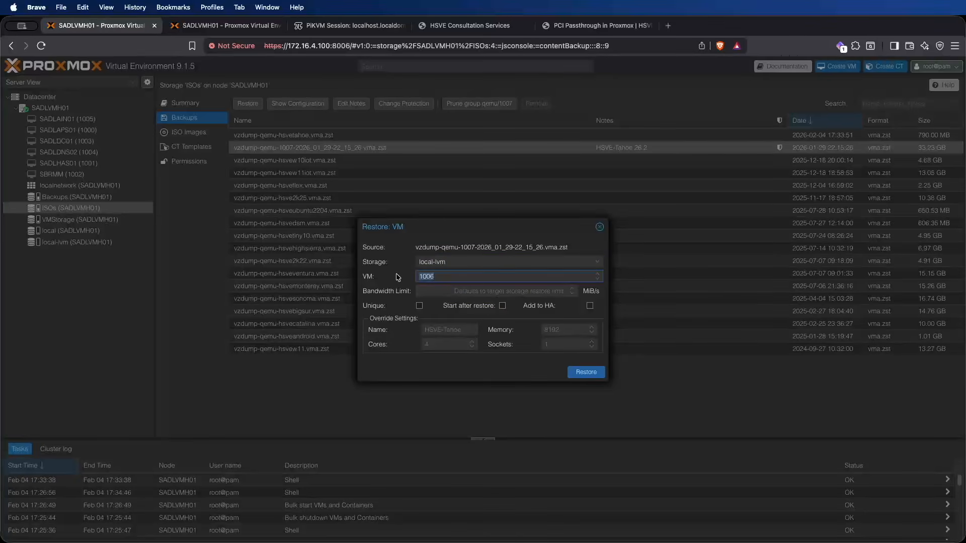
type("9000")
left_click(460, 328)
type("hMac")
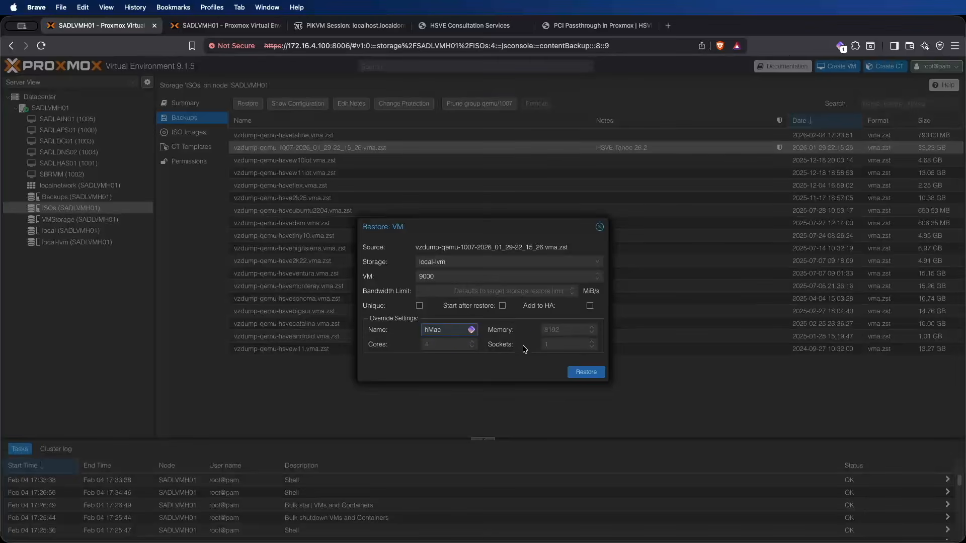
left_click(542, 328)
type("16384")
left_click(586, 373)
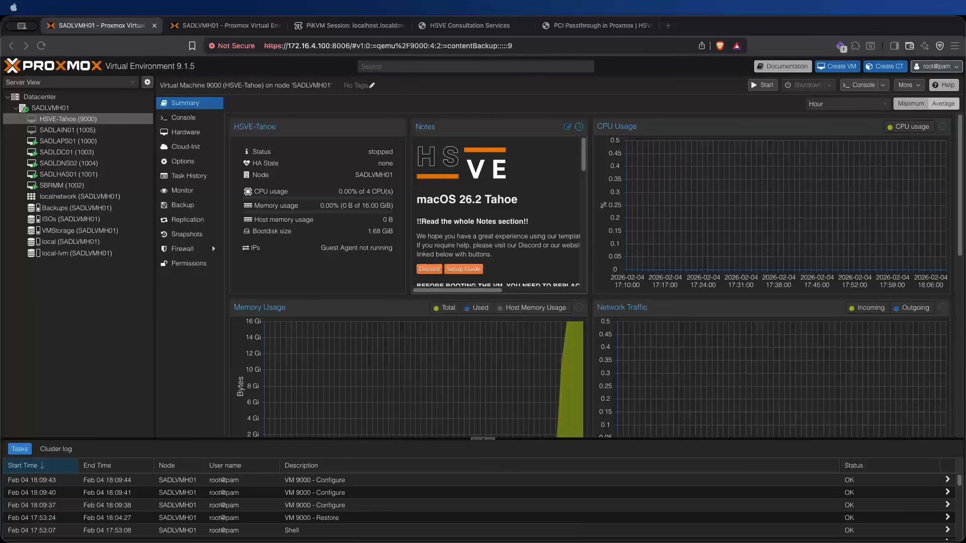
Step: Examine the notes of VM 9000 for the boot-args replacement instructions and the Intel and AMD CPU variants
left_click(579, 127)
left_click(580, 131)
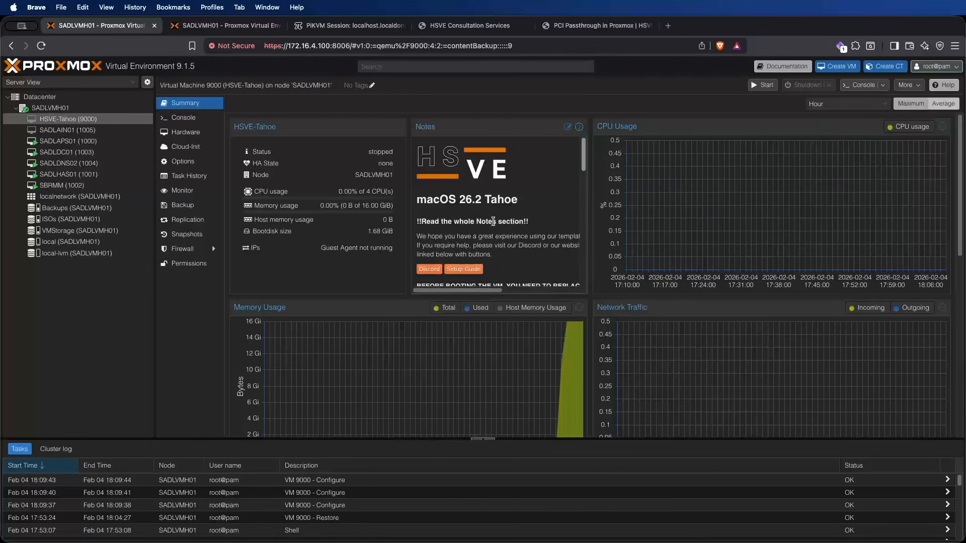
scroll(470, 206, "down", 3)
scroll(471, 206, "down", 2)
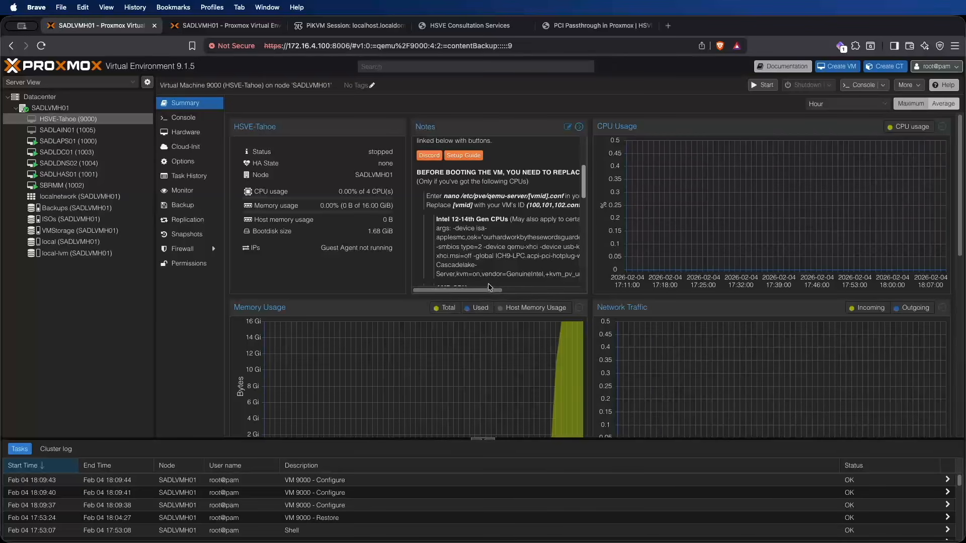
left_click_drag(436, 222, 507, 220)
left_click(456, 243)
left_click_drag(435, 228, 442, 286)
scroll(472, 274, "down", 3)
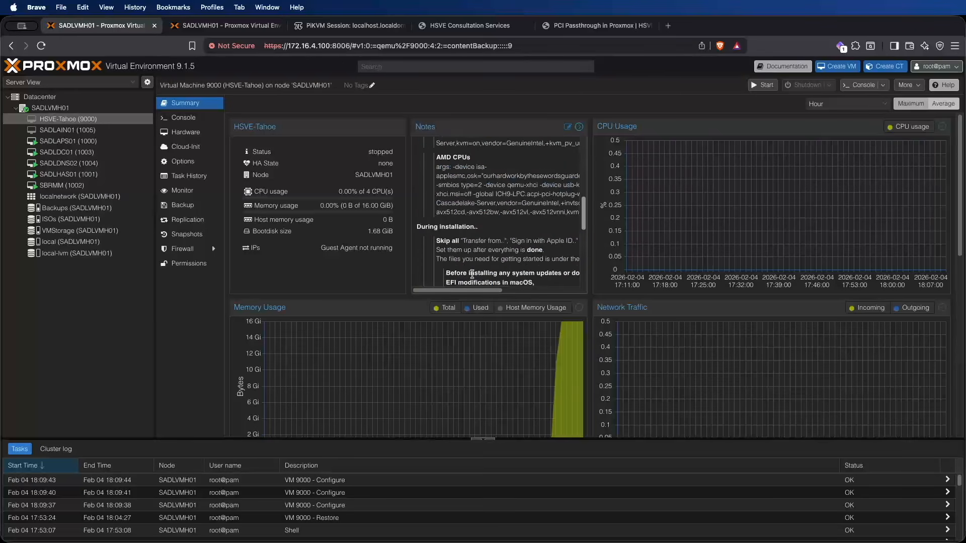
Step: Copy the full args line under AMD CPUs from the notes of VM 9000
left_click_drag(436, 169, 548, 214)
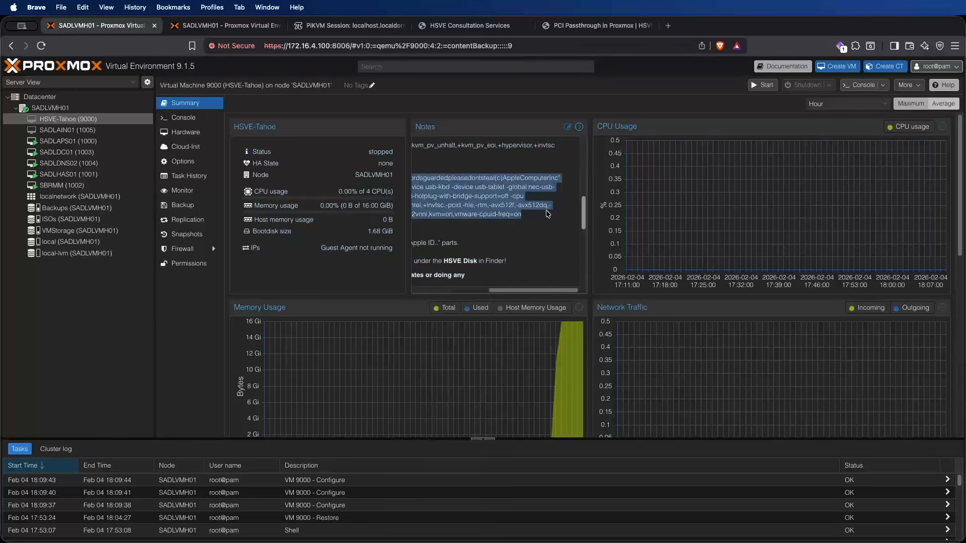
right_click(481, 202)
left_click(498, 226)
left_click_drag(527, 292, 446, 291)
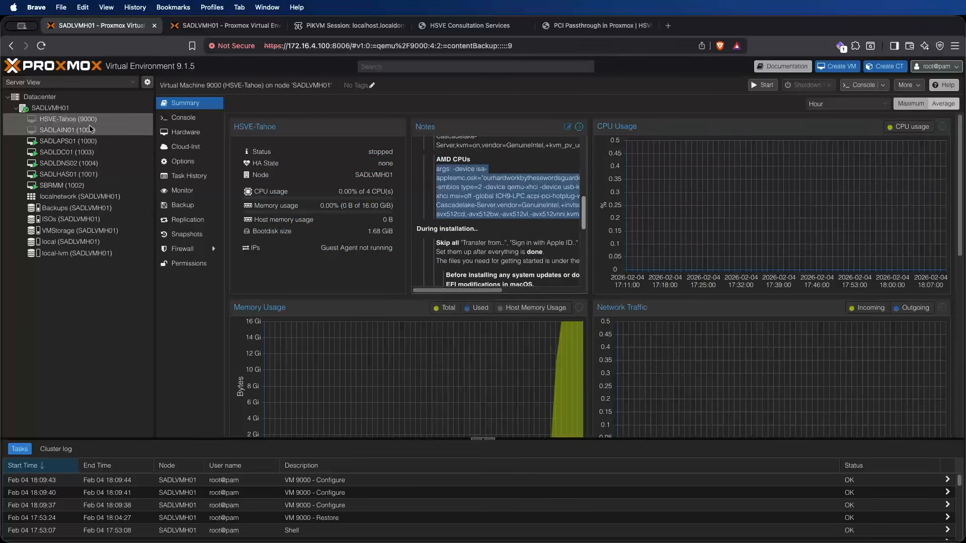
Step: Open /etc/pve/qemu-server/9000.conf in nano from the shell of node SADLVMH01
left_click(89, 108)
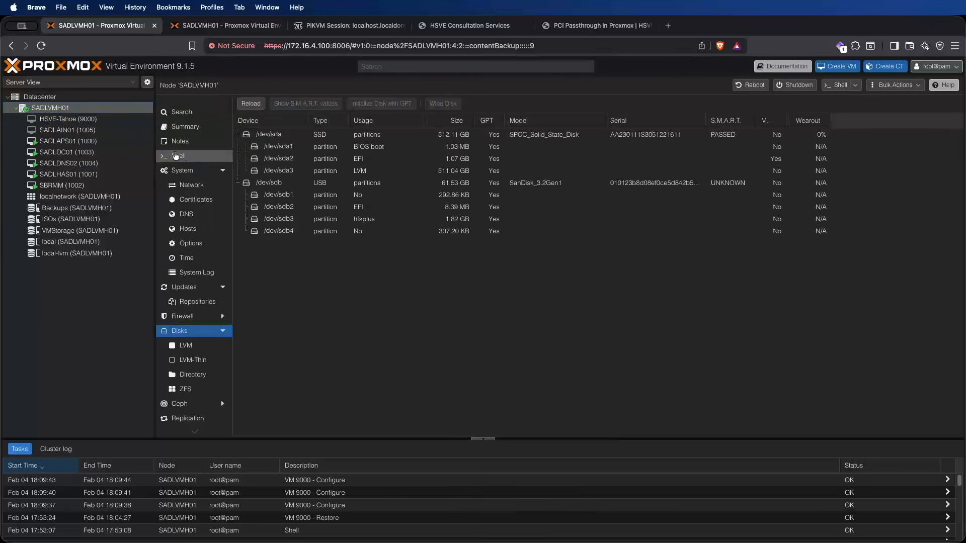
left_click(175, 156)
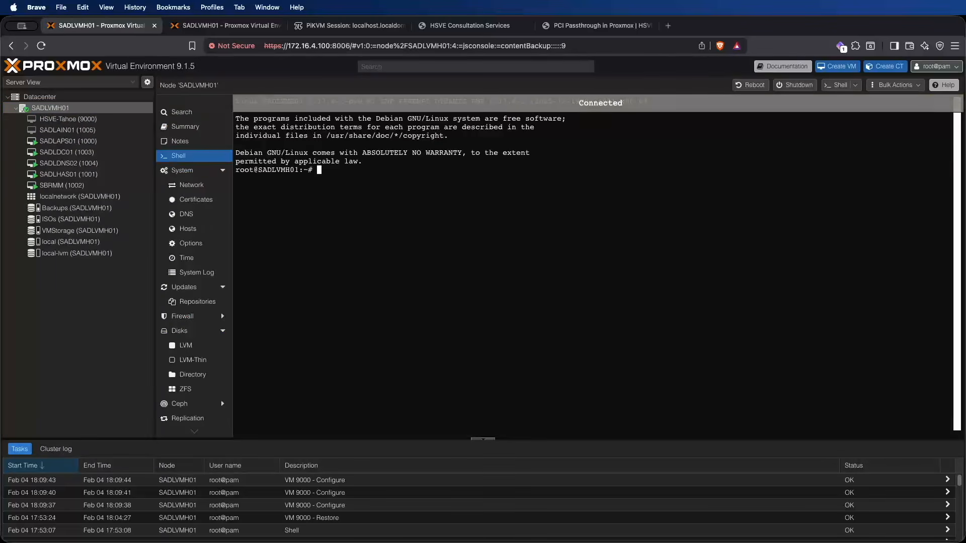
type("nano /etc/")
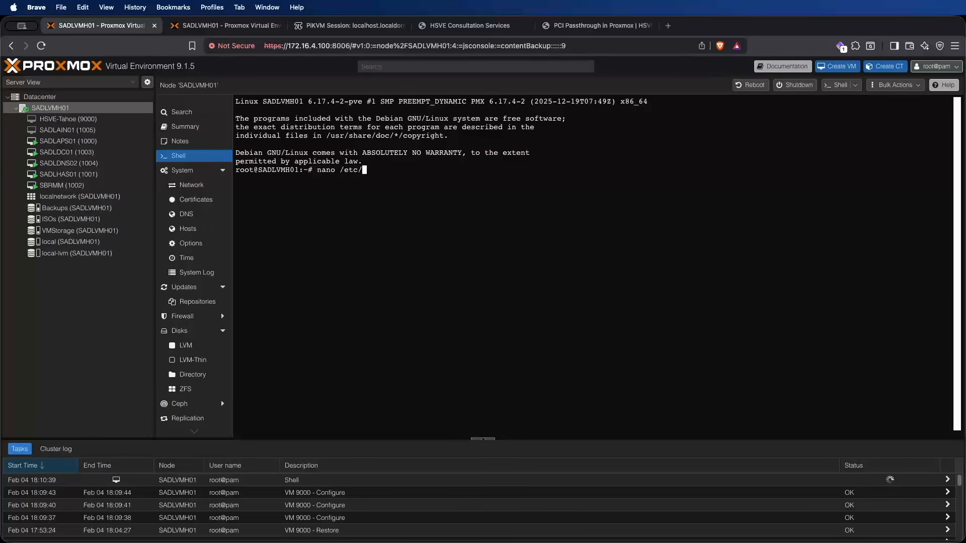
type("pve/q")
key("Tab")
type("9000")
key("Tab")
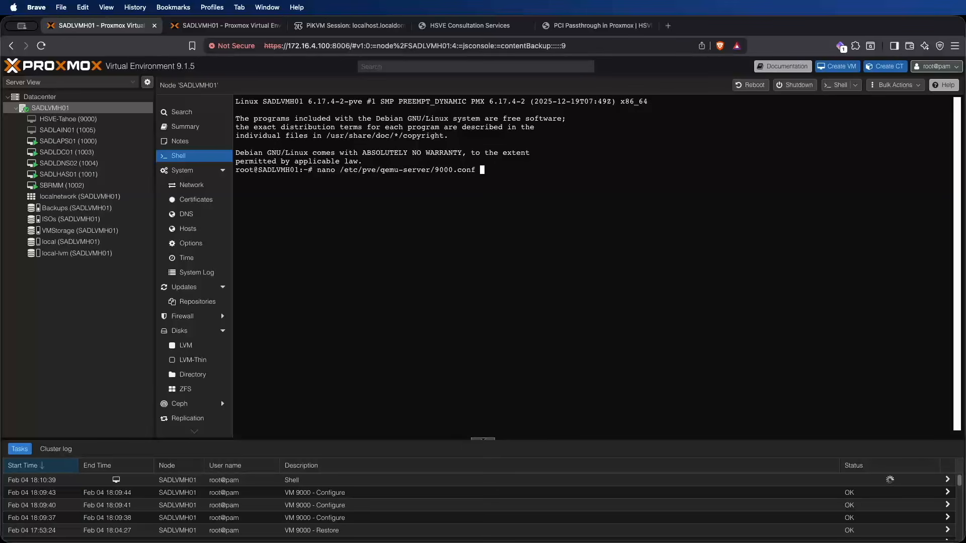
key("Return")
Step: Comment out the active args line below agent: 1 in 9000.conf with a leading #
key("Down")
key("Down")
key("Down")
key("Down")
key("Down")
key("Down")
key("Down")
key("Down")
key("Down")
key("Down")
key("Down")
key("Down")
key("Down")
key("Down")
key("Down")
key("Down")
key("Down")
key("Down")
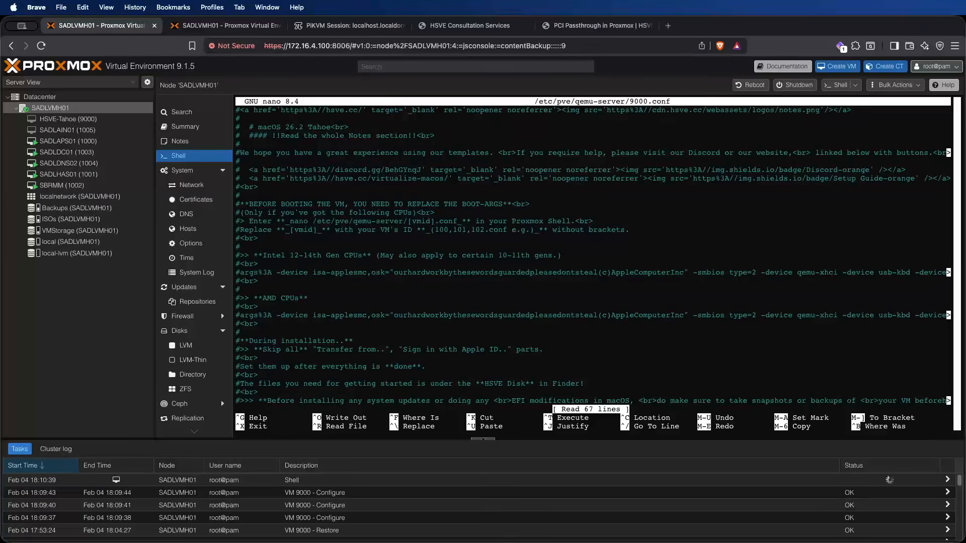
key("Down")
key("Down")
key("Down")
key("Down")
key("Down")
key("Down")
key("Down")
key("Down")
key("Down")
key("Down")
key("Down")
key("Down")
key("Down")
key("Down")
key("Down")
key("Down")
key("Down")
key("Down")
key("Down")
key("Down")
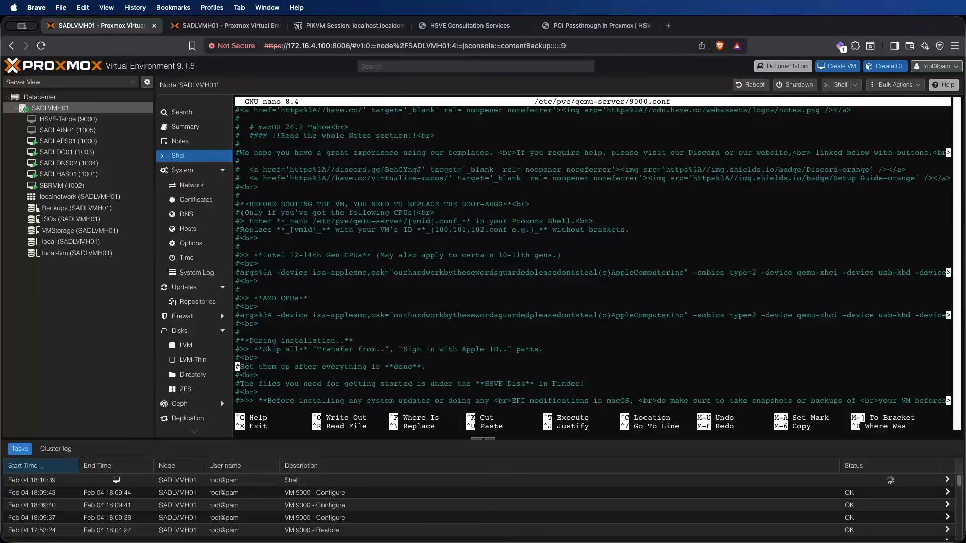
key("Down")
key("Down")
key("Down")
key("Down")
key("Down")
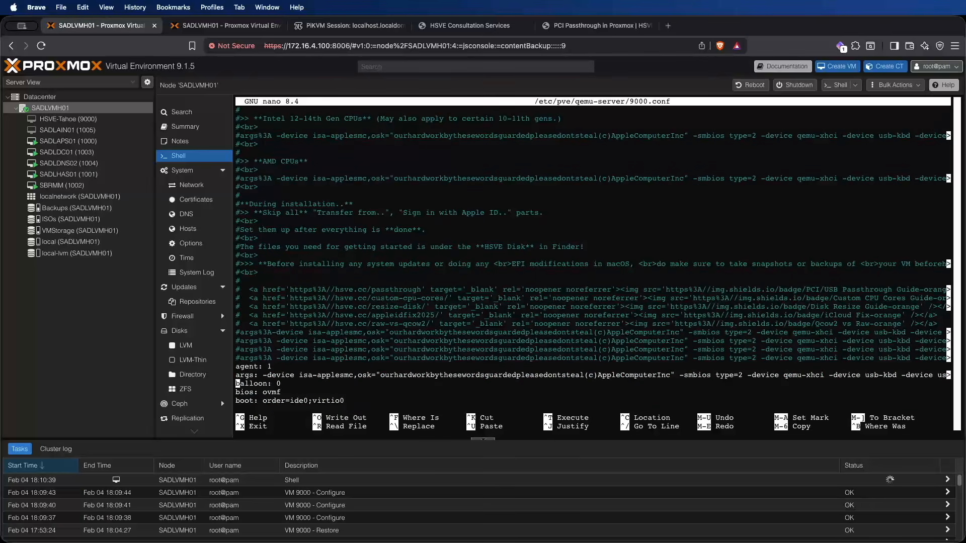
type("#")
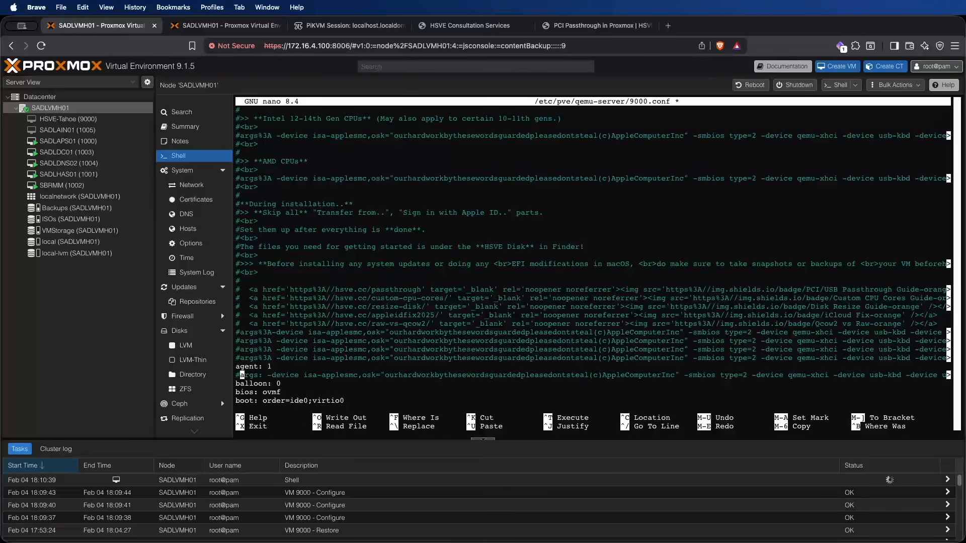
Step: Insert a new line above balloon: 0 and paste the copied AMD args line into it
key("Down")
key("Left")
key("Return")
key("Up")
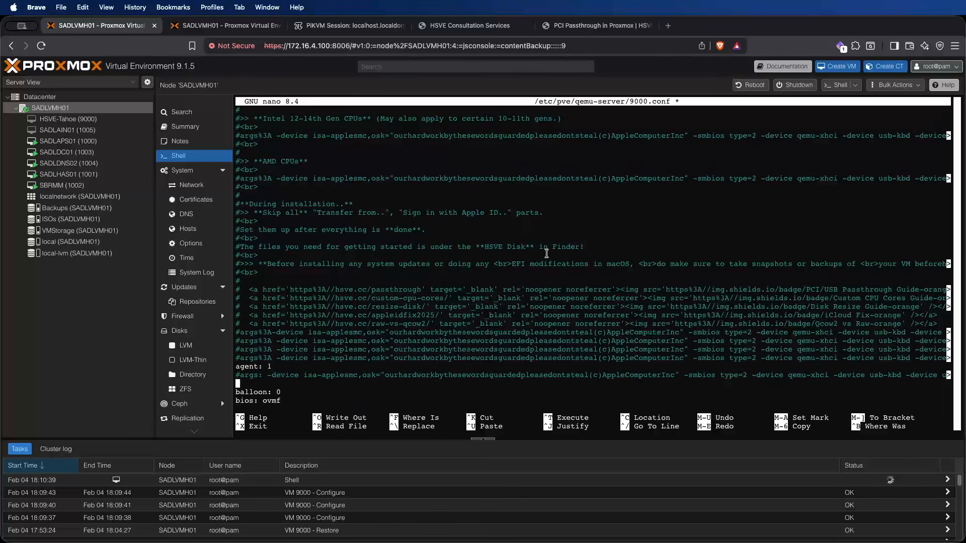
right_click(550, 265)
left_click(571, 304)
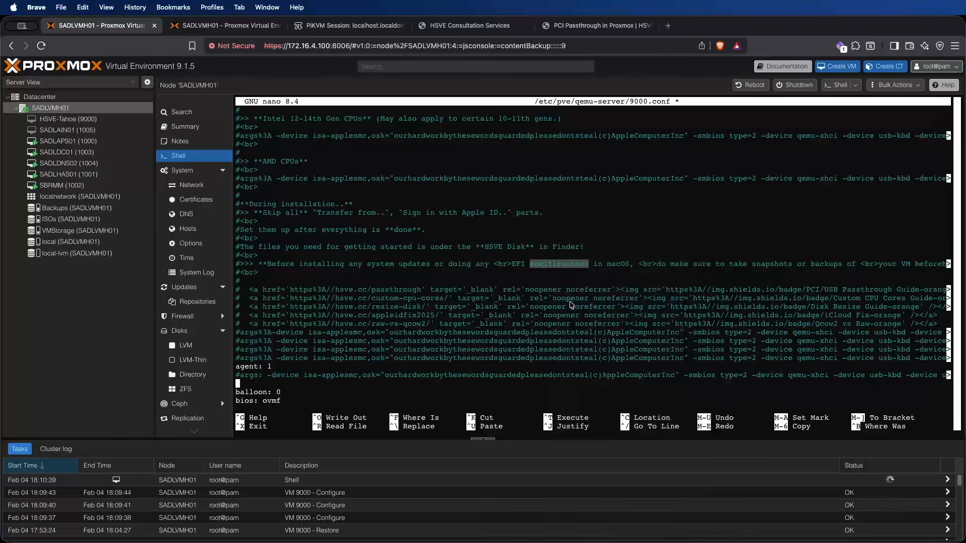
Step: Save 9000.conf under its existing name, exit nano, and return to the HSVE-Tahoe (9000) VM
key("ctrl+x")
key("y")
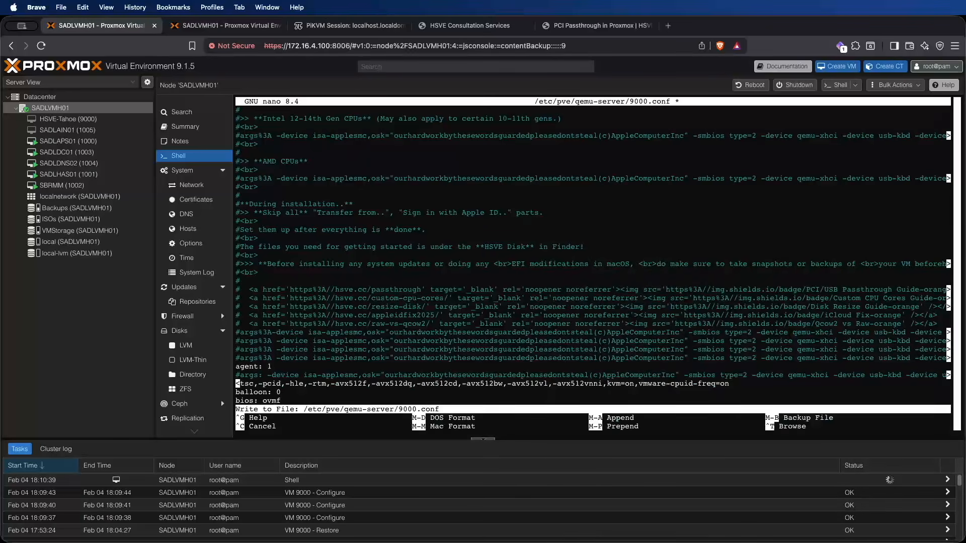
key("Return")
left_click(76, 119)
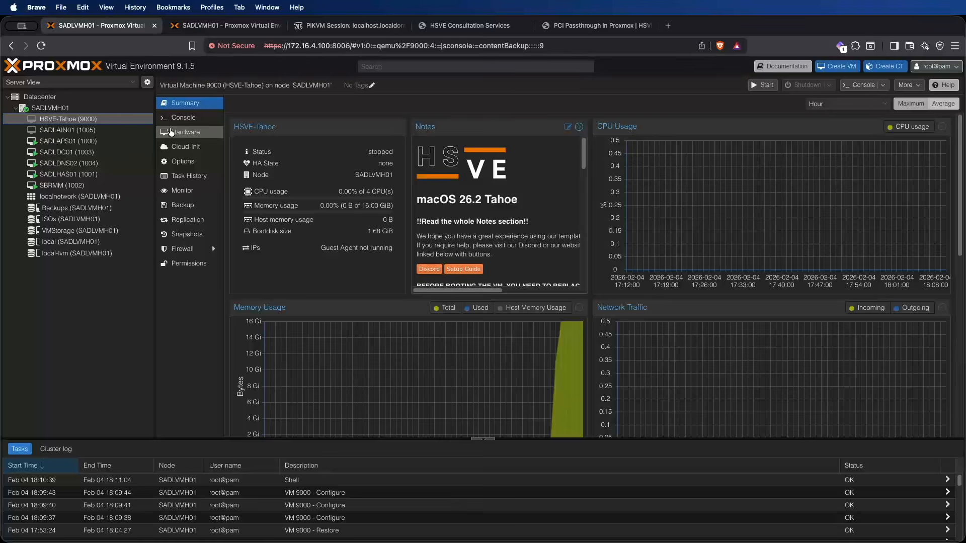
Step: Place the PiKVM session tab beside the first Proxmox tab, and reopen the shell of node SADLVMH01 after the host reboot
left_click_drag(352, 26, 241, 26)
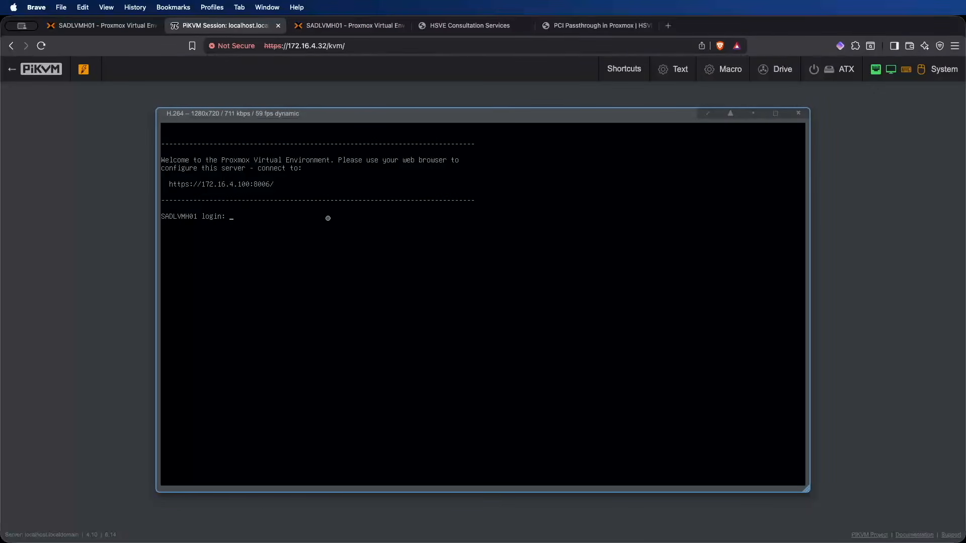
left_click(65, 25)
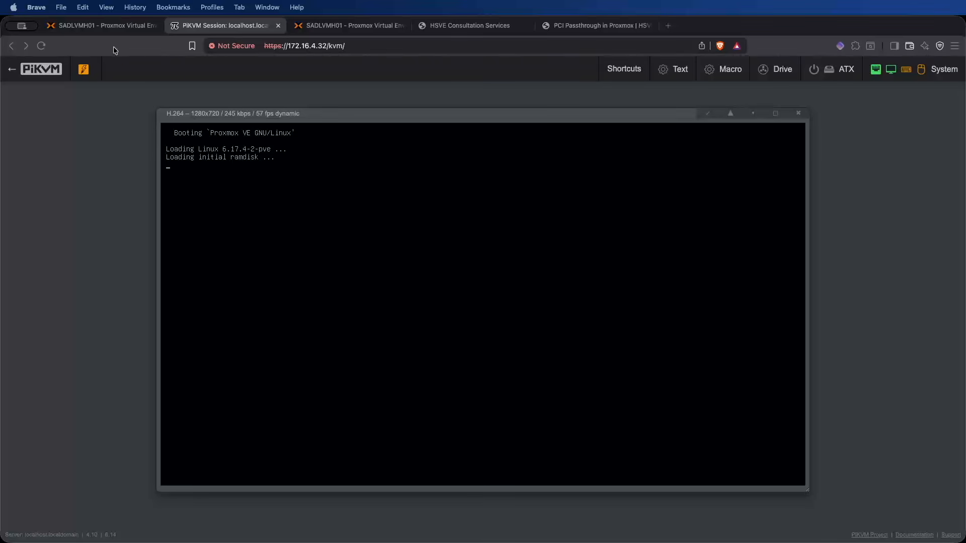
left_click(129, 27)
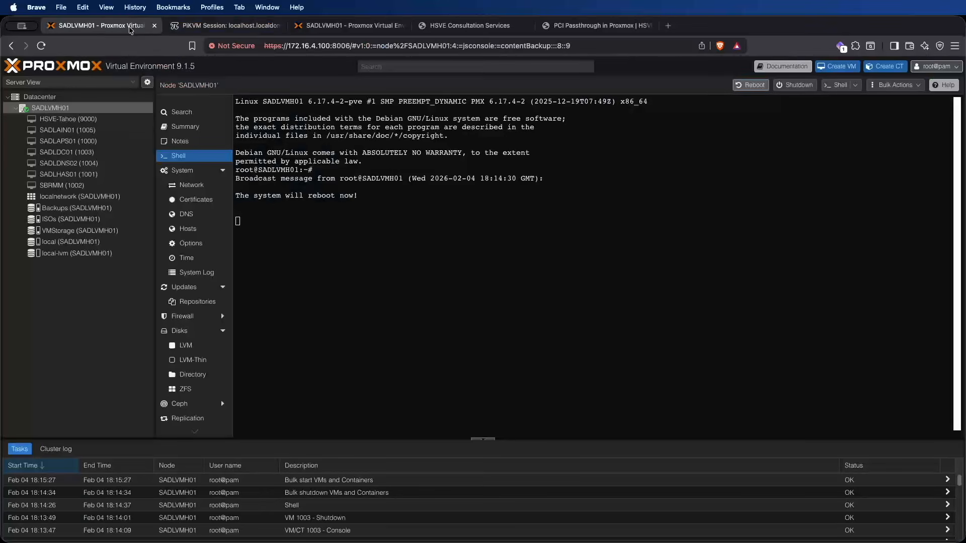
left_click(179, 155)
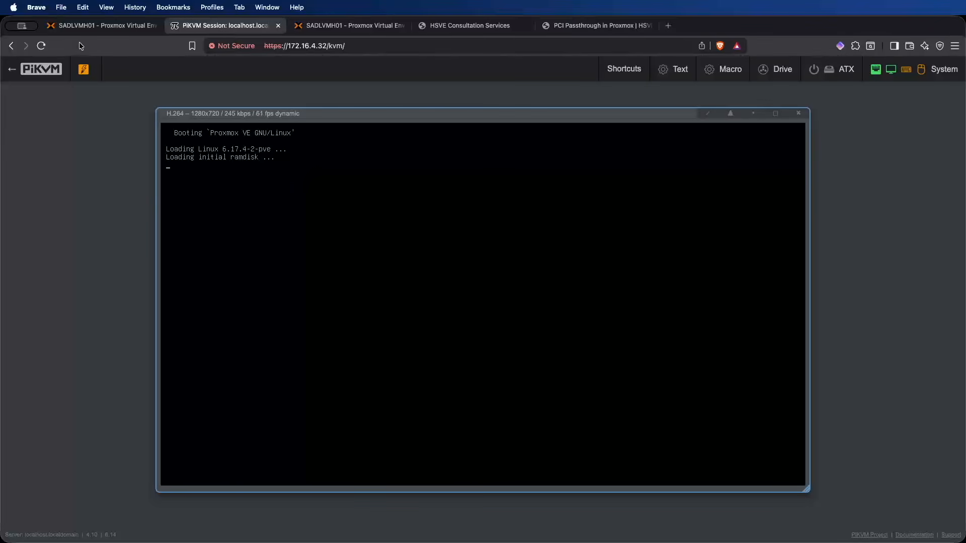
left_click(100, 25)
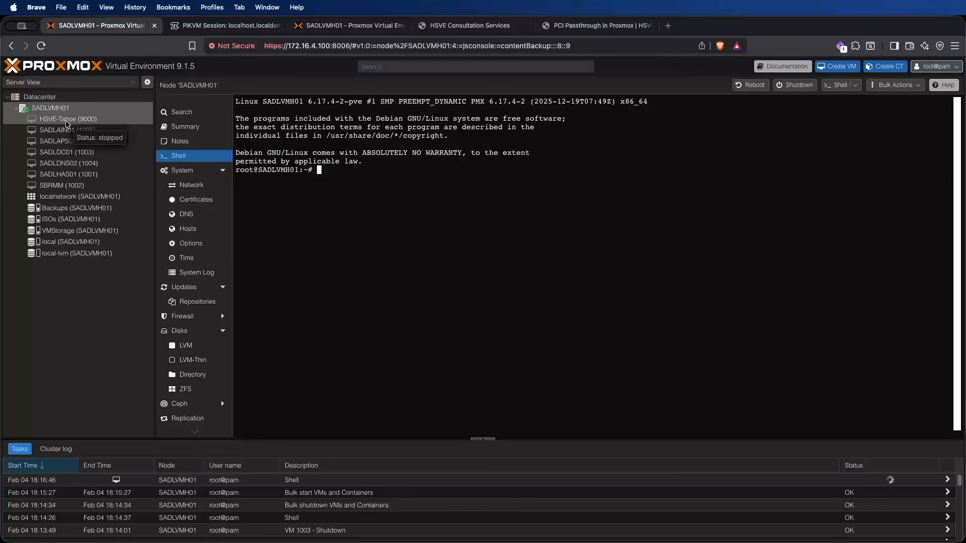
Step: Review the recommended system BIOS settings in the PCI Passthrough in Proxmox guide on hsve.cc
left_click(453, 30)
left_click(593, 26)
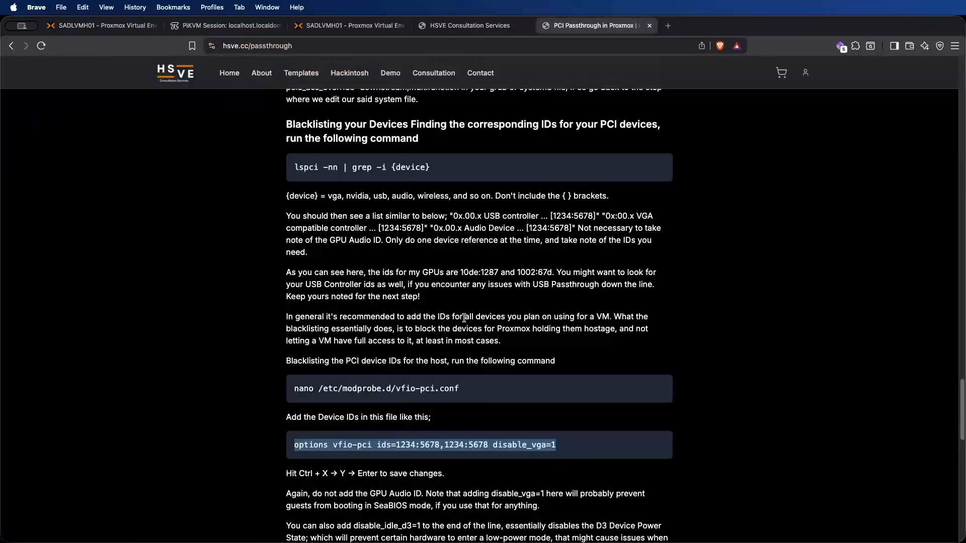
scroll(489, 287, "up", 15)
scroll(489, 288, "up", 15)
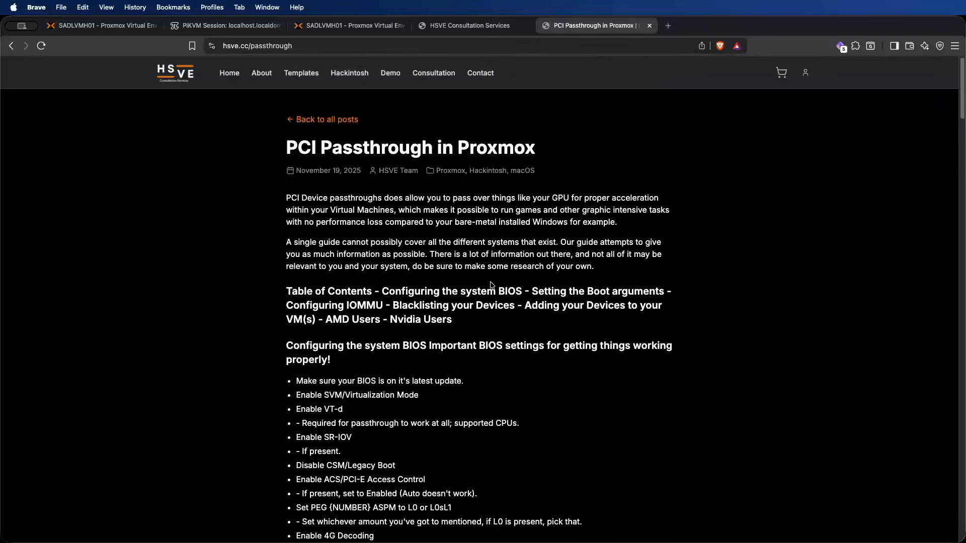
scroll(455, 286, "down", 5)
scroll(455, 287, "up", 2)
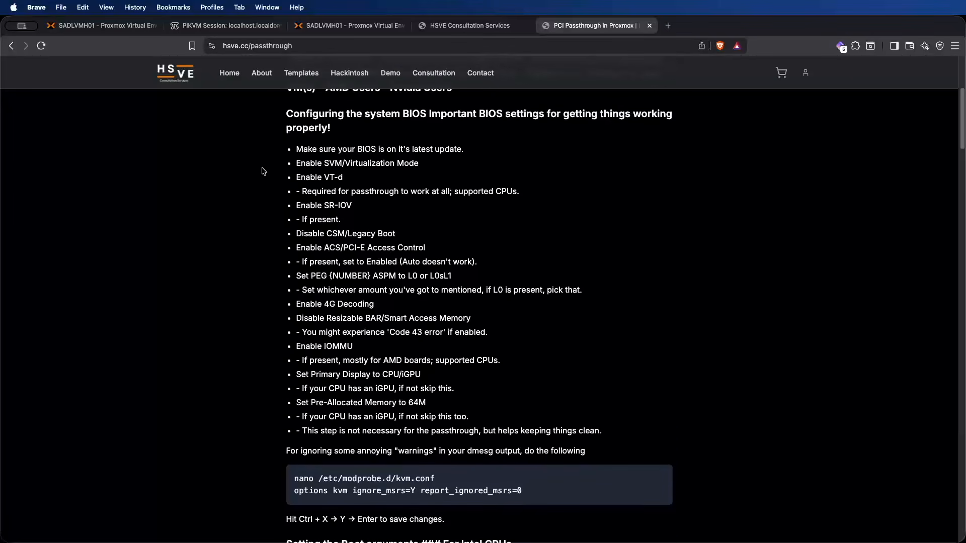
left_click_drag(285, 114, 621, 438)
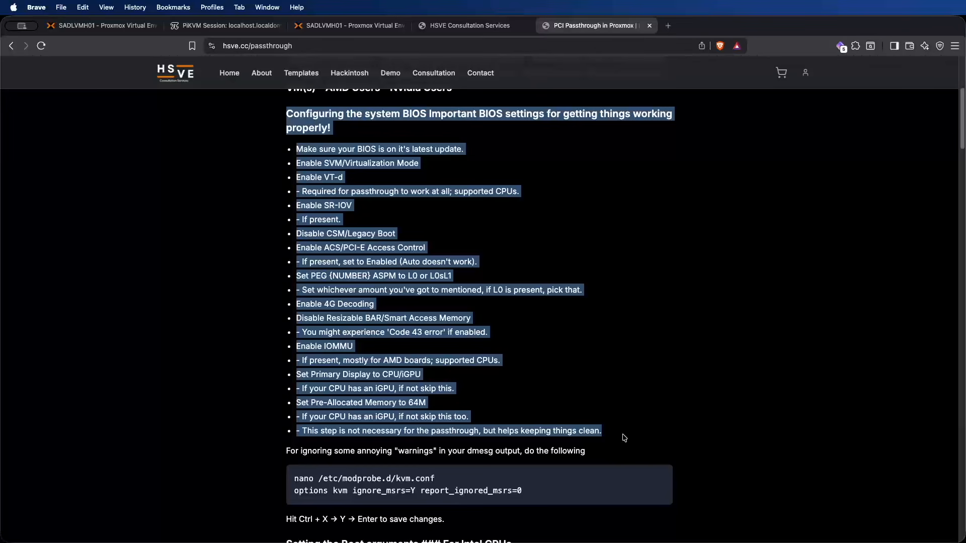
Step: Return to the first Proxmox session and open the hardware configuration of VM HSVE-Tahoe (9000)
left_click(325, 28)
key("super+1")
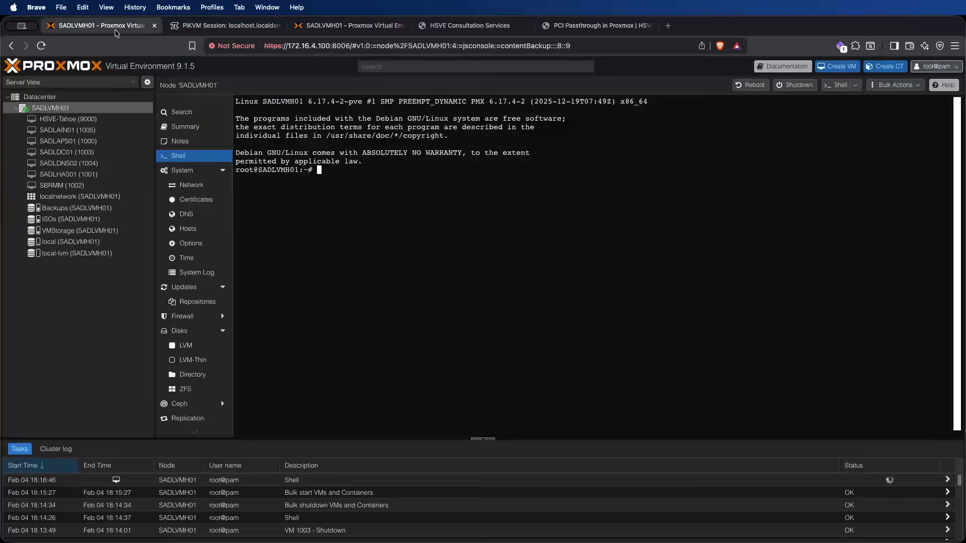
left_click(68, 119)
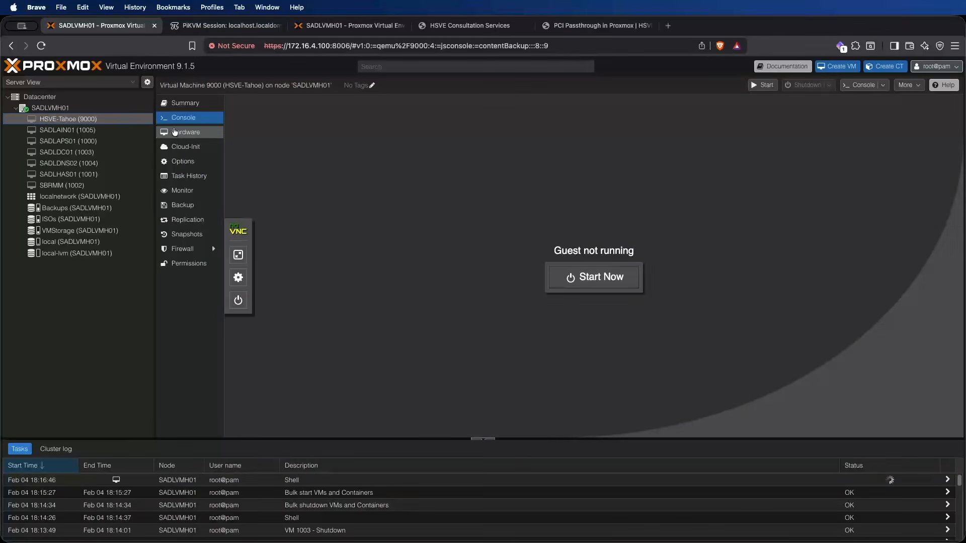
left_click(176, 133)
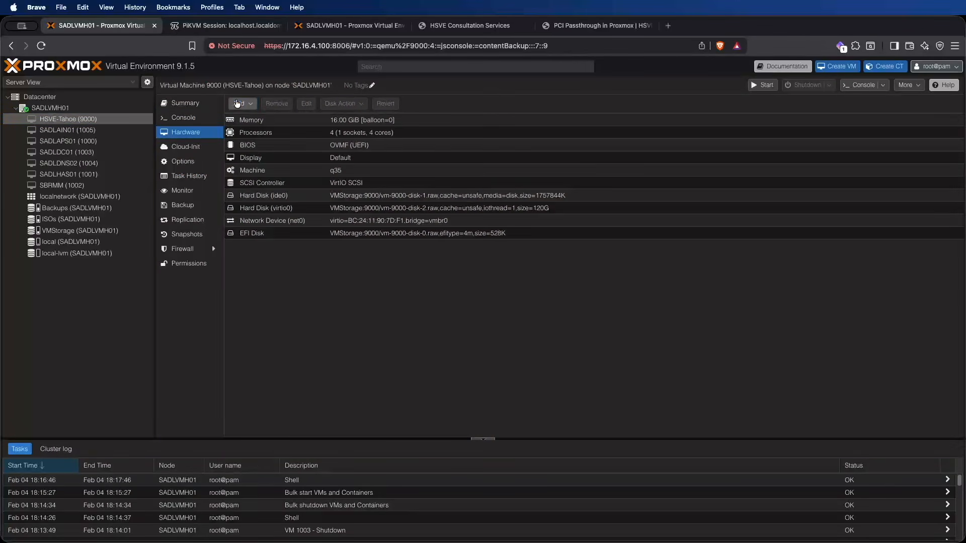
Step: Add the Ellesmere Radeon GPU 0000:0a:00.0 as a raw PCI device with All Functions, PCI-Express and Primary GPU enabled
left_click(237, 103)
left_click(260, 201)
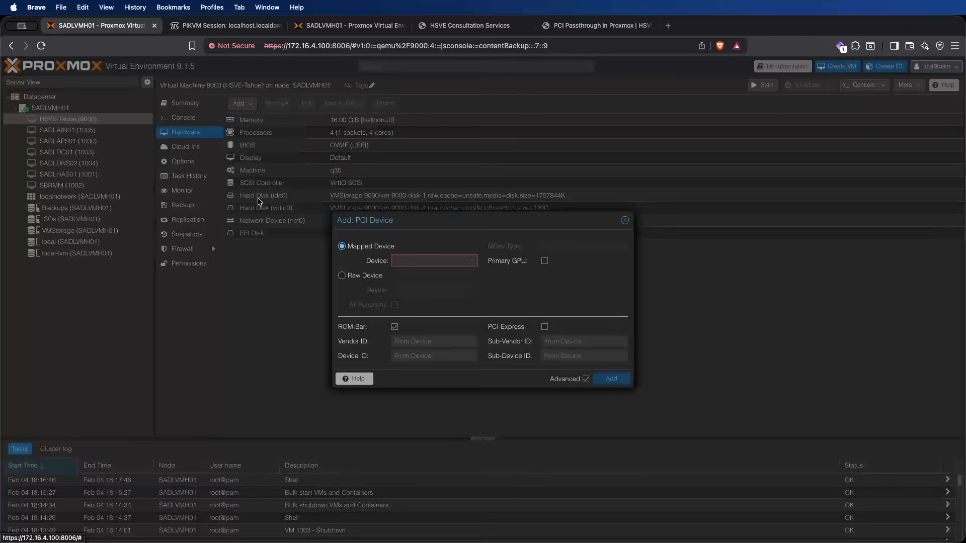
left_click(342, 276)
left_click(415, 291)
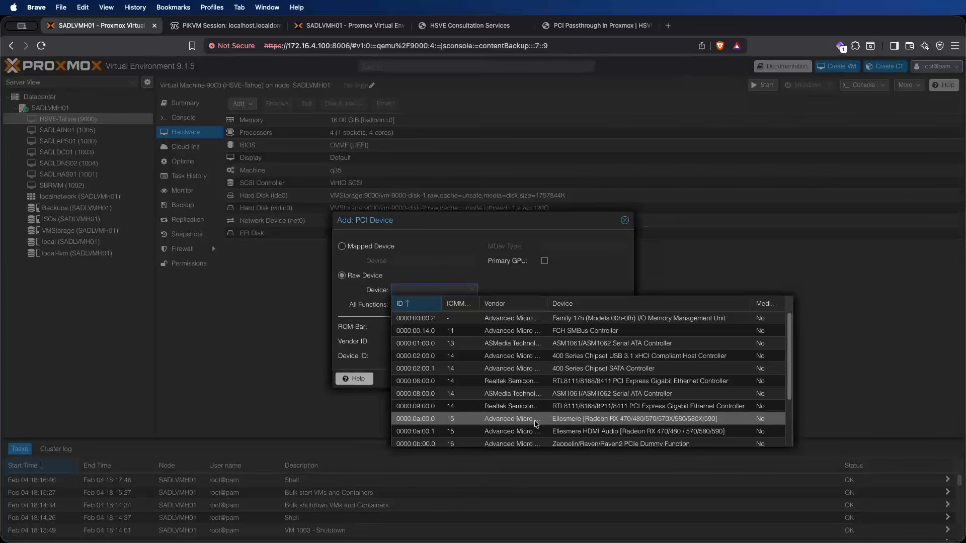
left_click(423, 419)
left_click(382, 308)
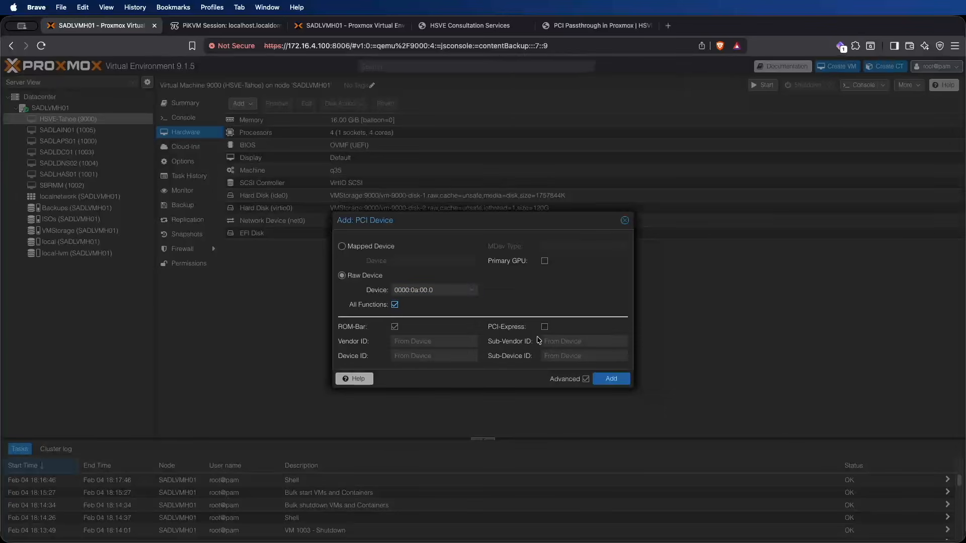
left_click(496, 328)
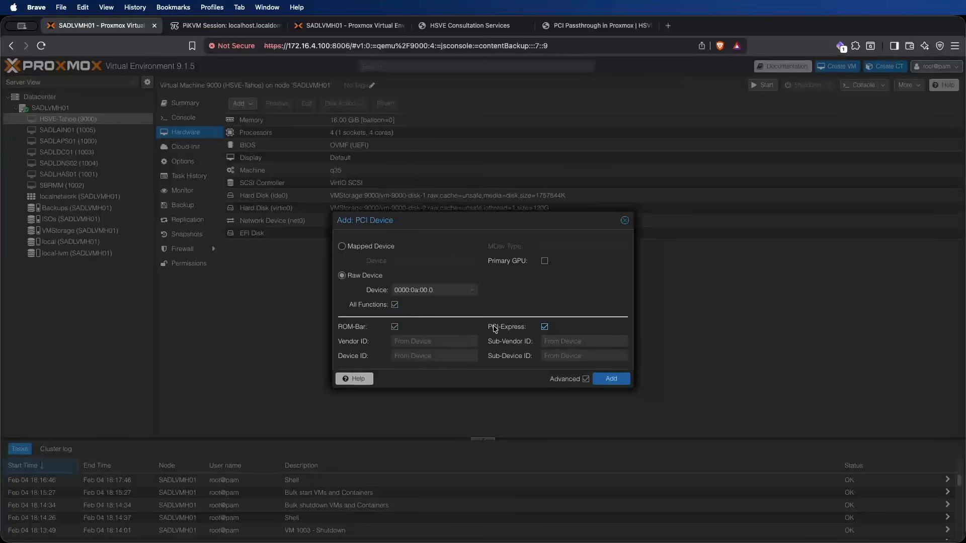
left_click(511, 262)
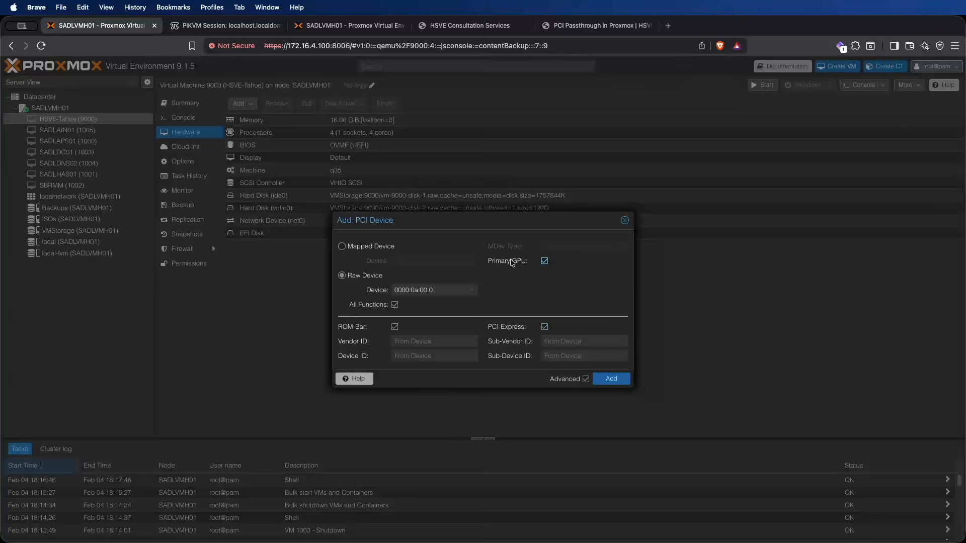
left_click(611, 378)
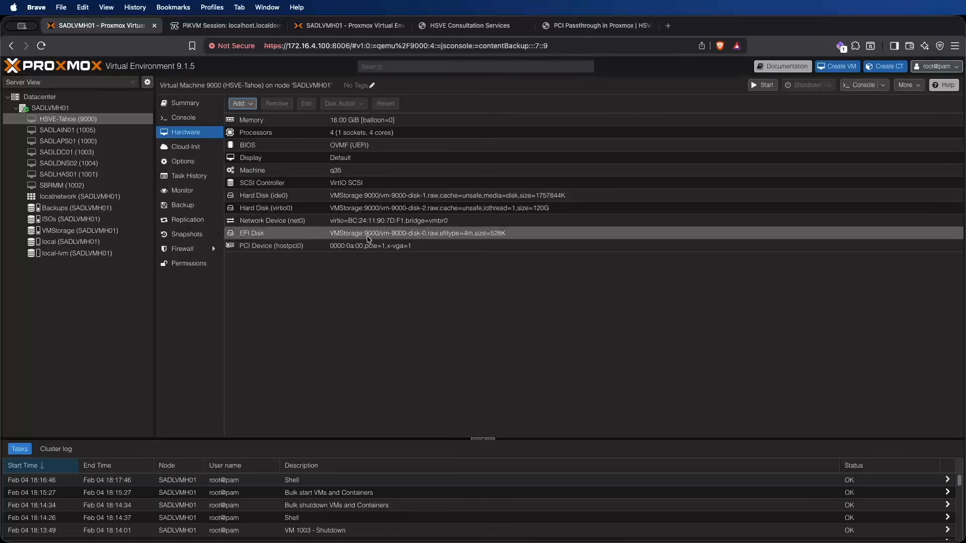
Step: Add a USB device to VM 9000 that passes through USB port 1-1, the PiKVM Composite KVM Device
left_click(242, 104)
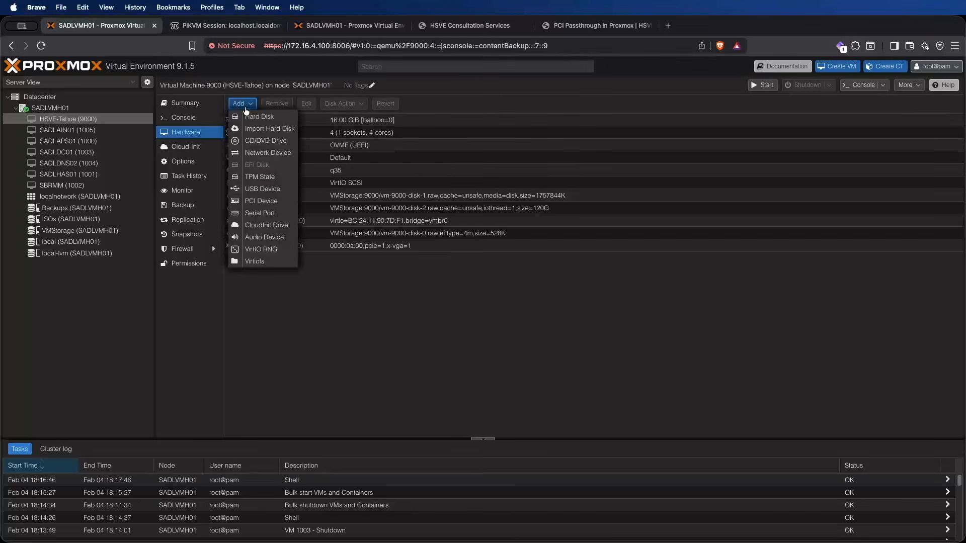
left_click(260, 196)
left_click(429, 318)
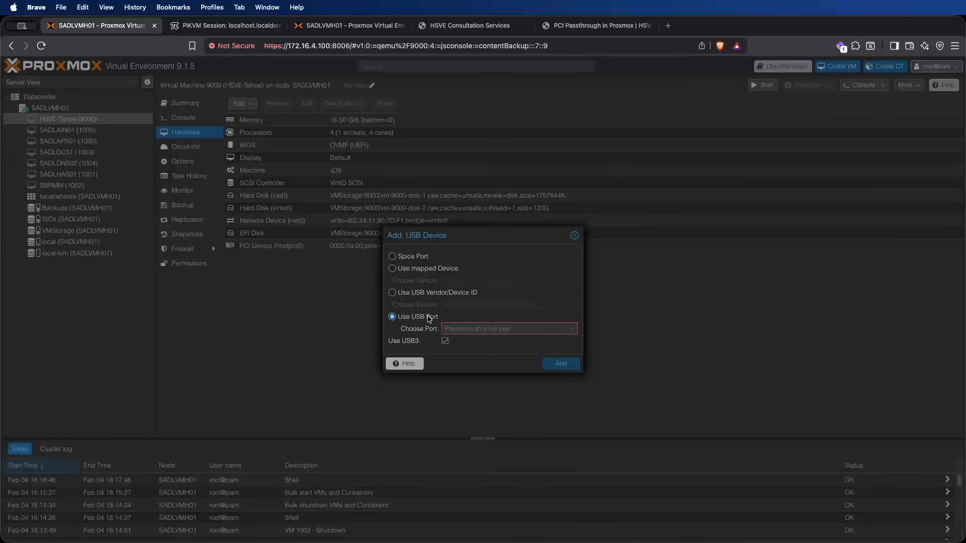
left_click(503, 328)
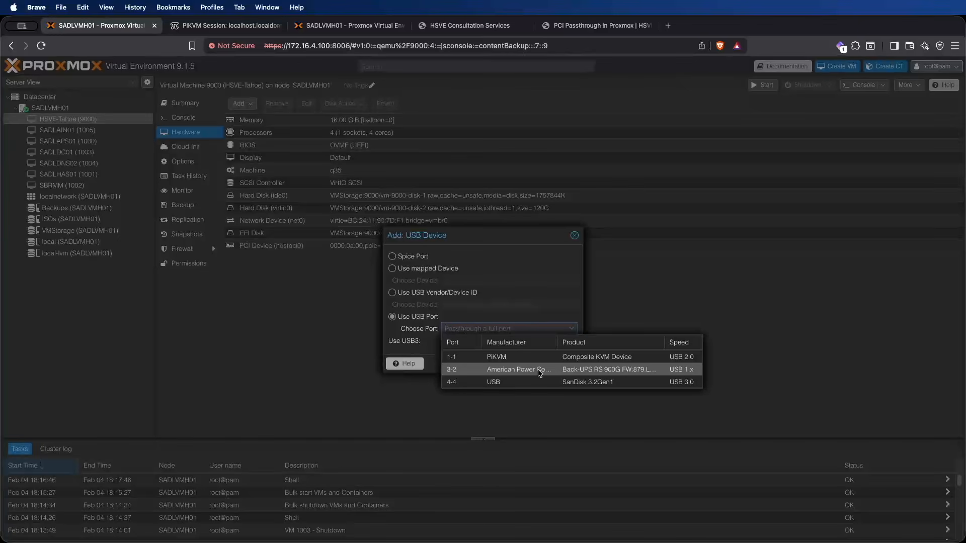
left_click(501, 360)
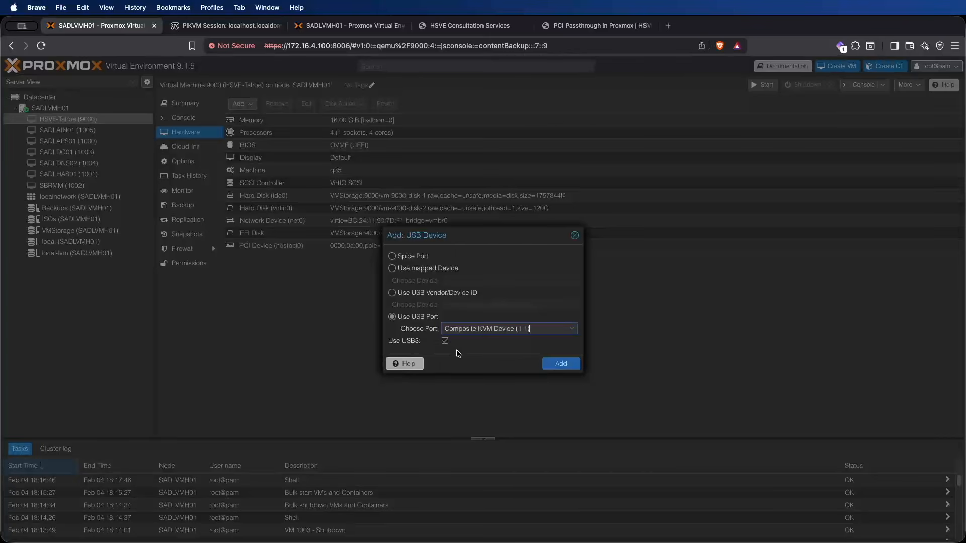
left_click(560, 368)
left_click(229, 244)
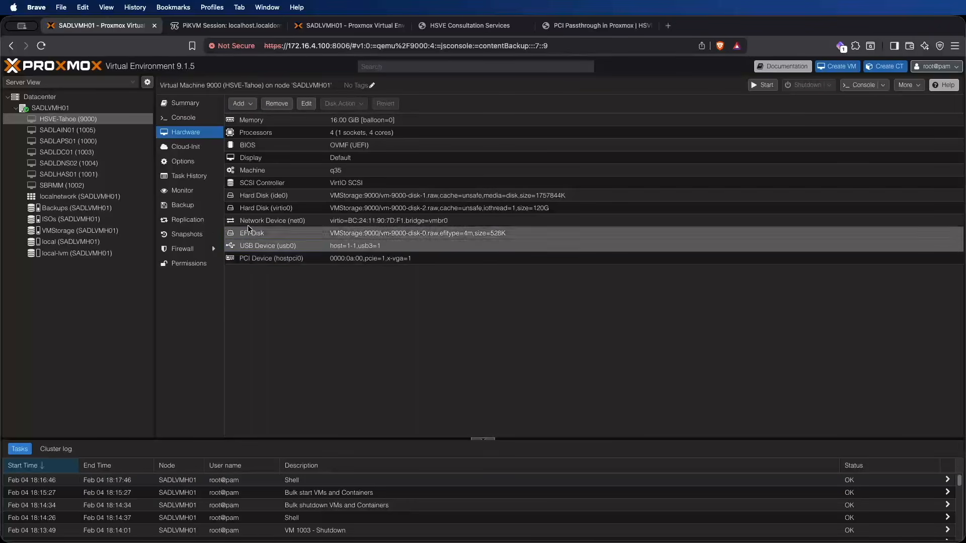
Step: Set the graphic card of VM 9000's display to none
double_click(335, 159)
left_click(476, 244)
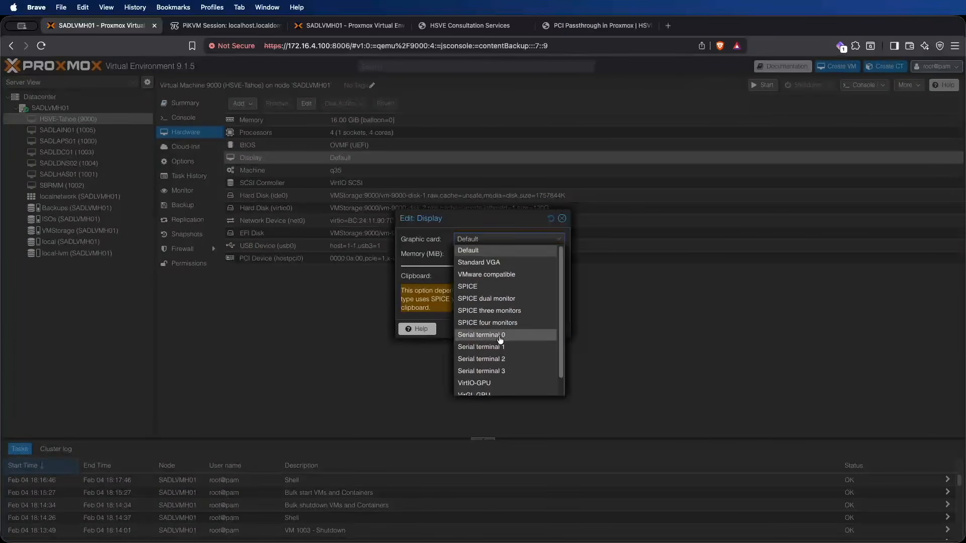
scroll(499, 340, "down", 3)
left_click(474, 389)
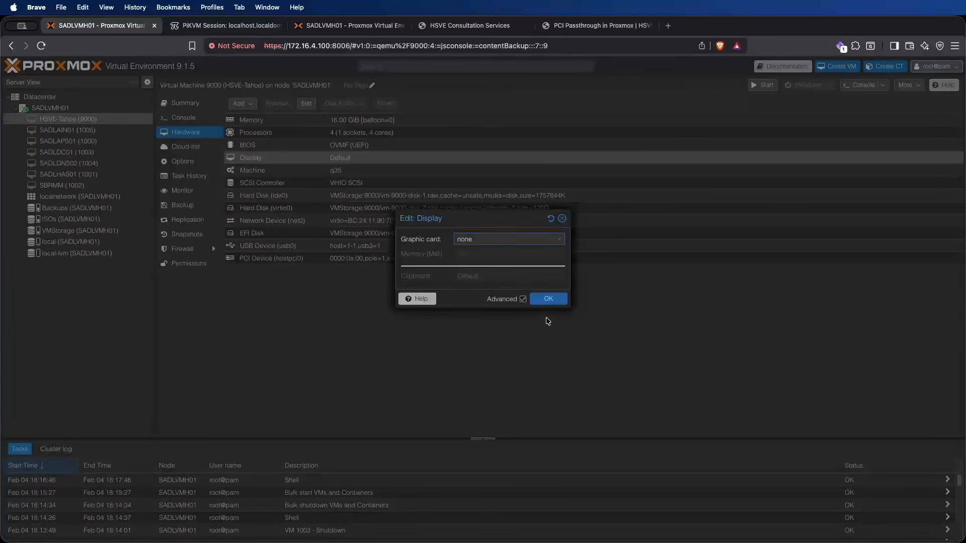
left_click(399, 239)
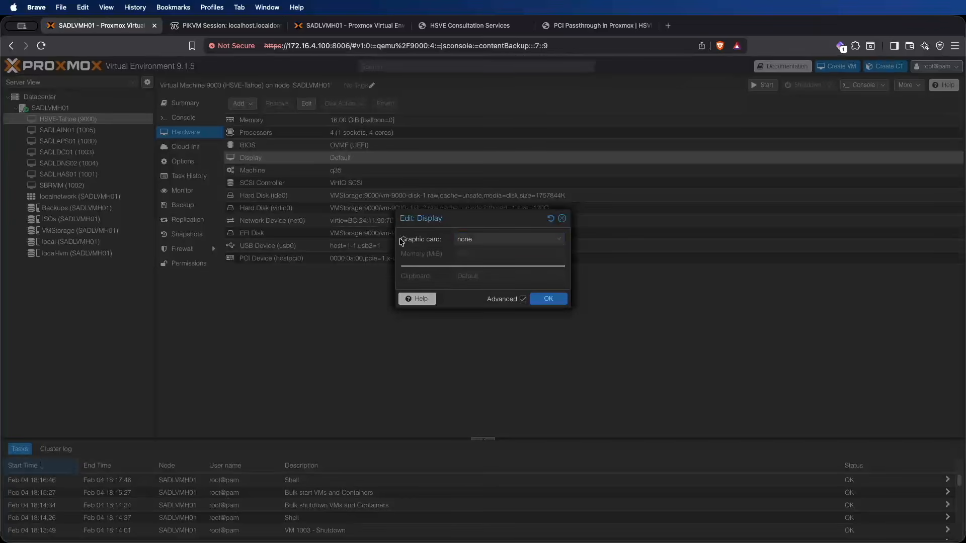
left_click(433, 243)
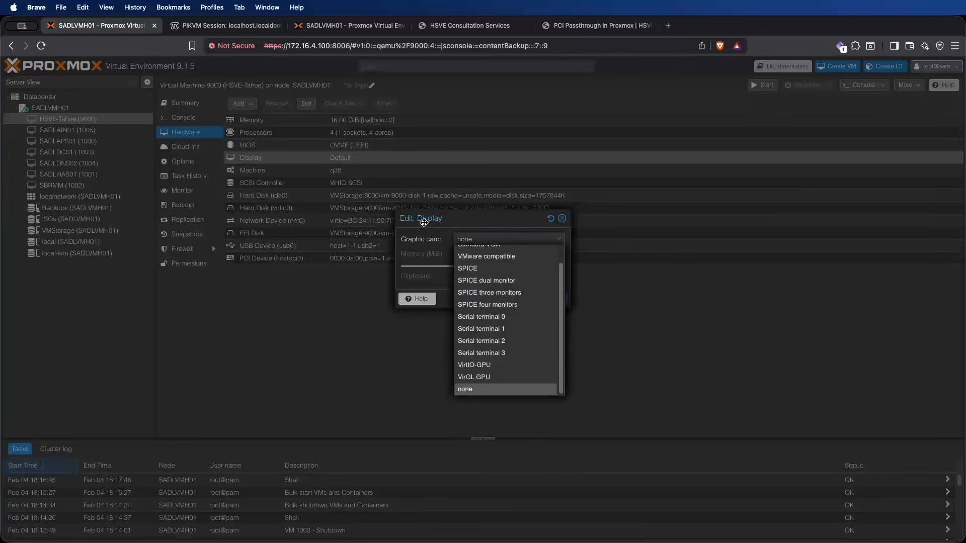
left_click(508, 390)
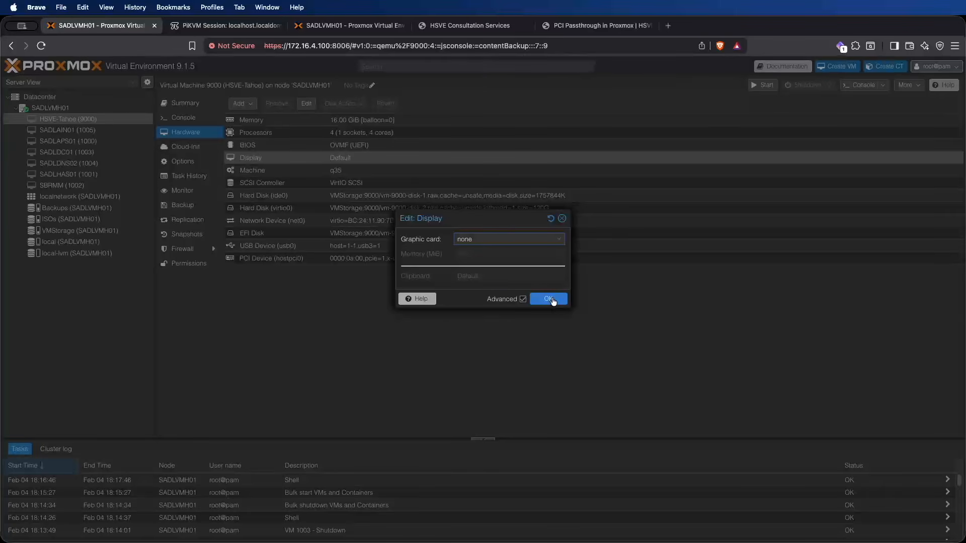
left_click(550, 299)
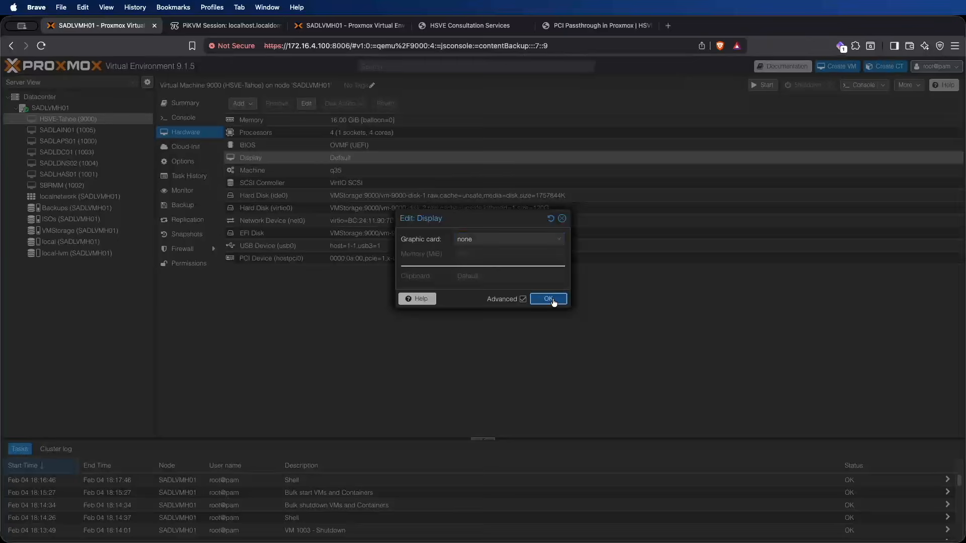
Step: Start VM 9000 from its console and switch to the PiKVM session to view its output
left_click(169, 116)
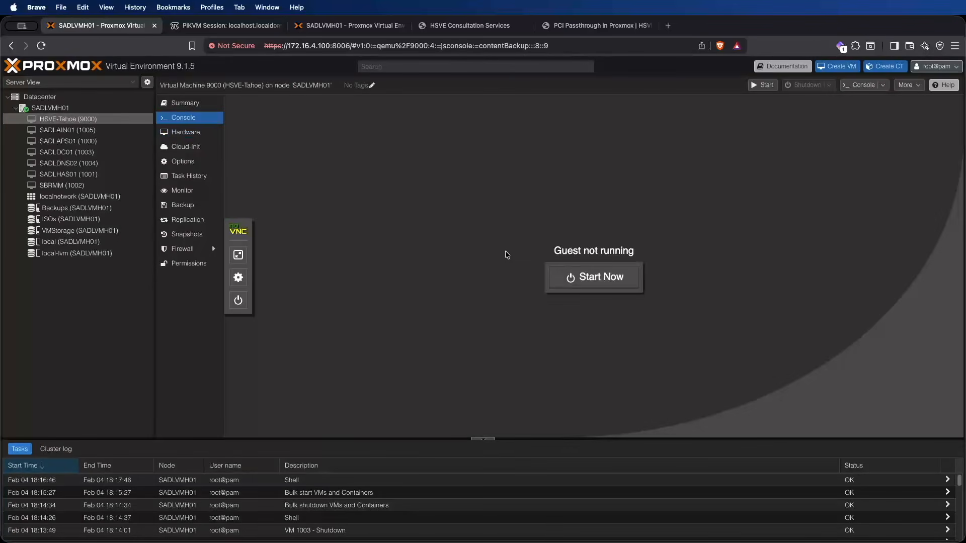
left_click(594, 281)
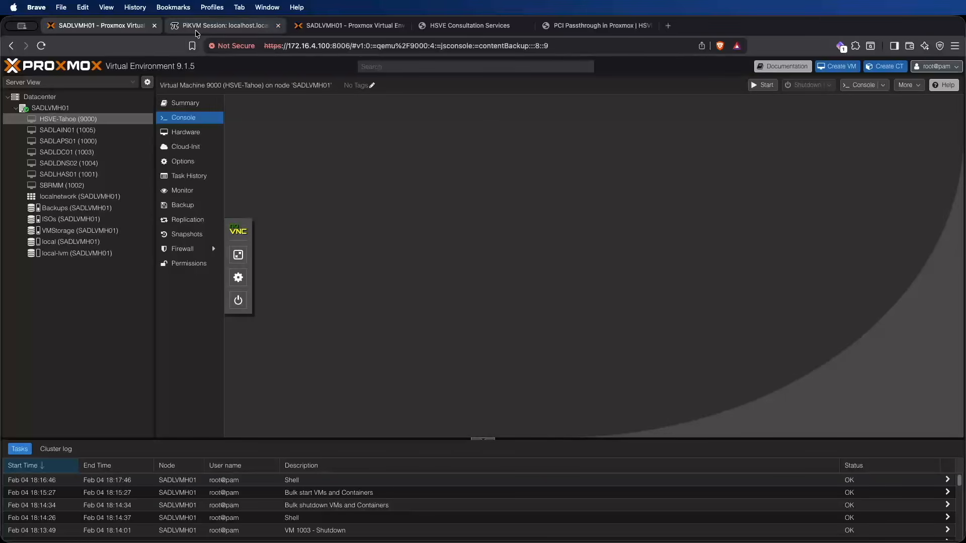
left_click(216, 104)
left_click(204, 21)
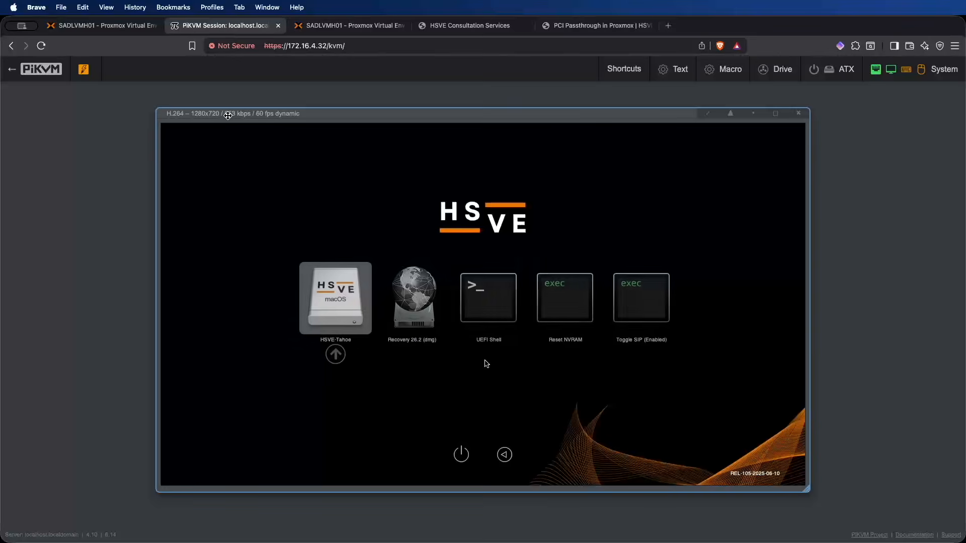
Step: Boot the HSVE-Tahoe entry from the HSVE boot picker
key("Right")
key("Left")
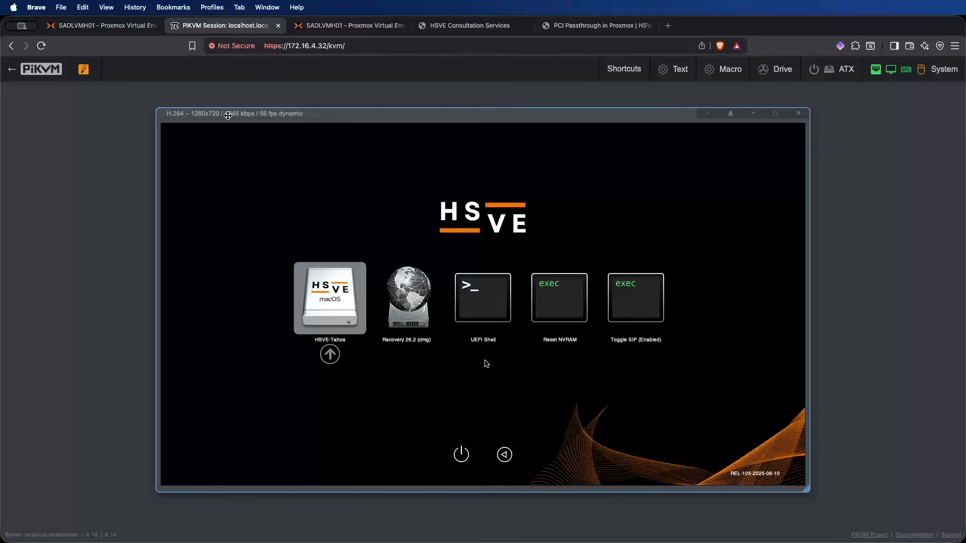
key("Return")
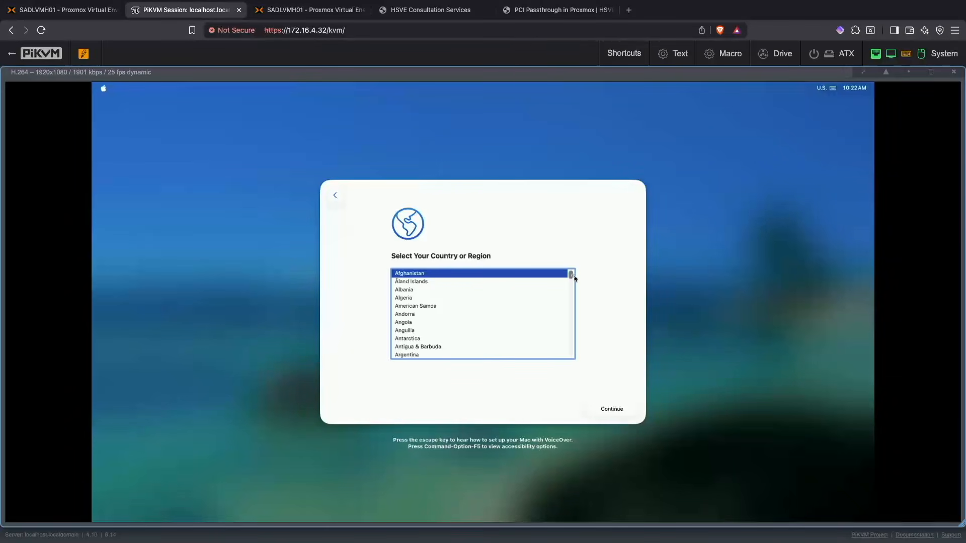
Step: Select United Kingdom as the country or region in the macOS setup and continue
left_click_drag(575, 278, 571, 353)
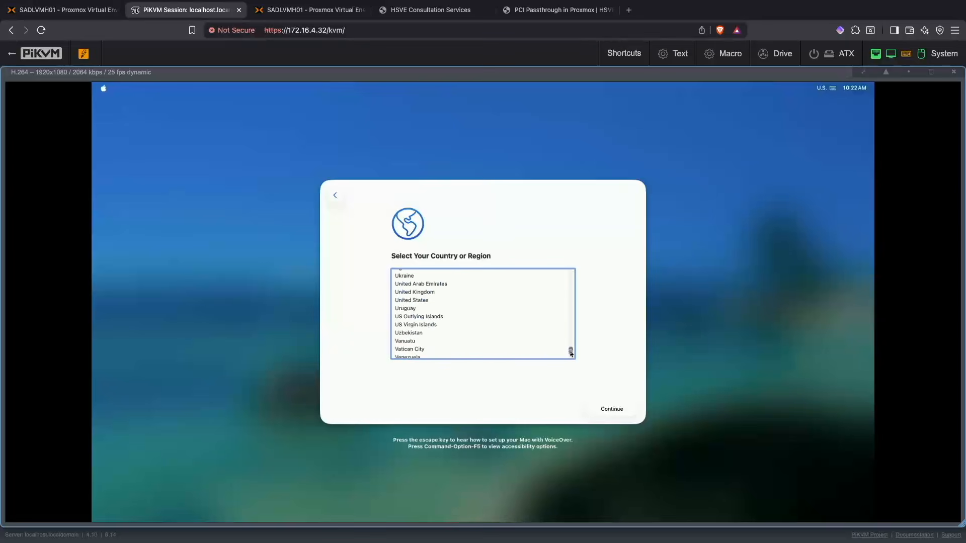
left_click(442, 300)
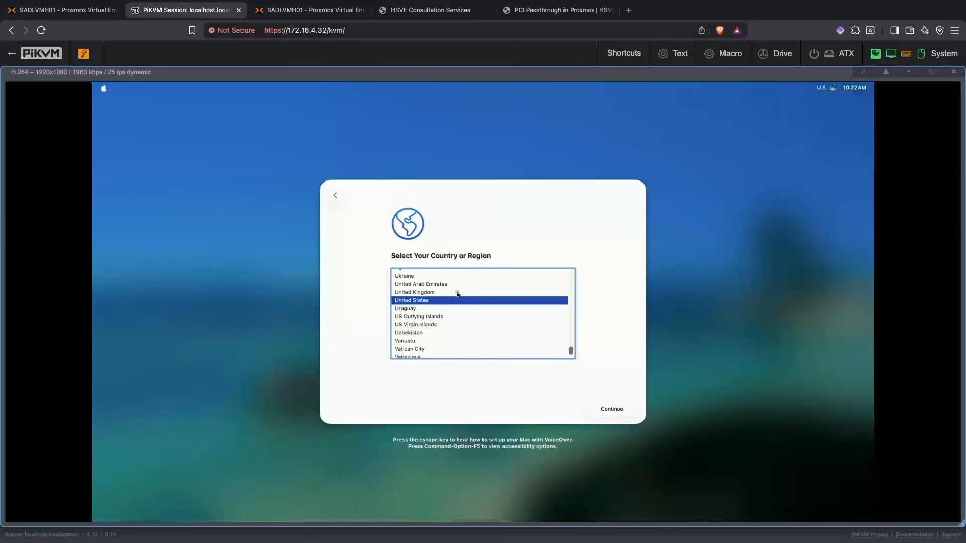
left_click(458, 294)
left_click(612, 408)
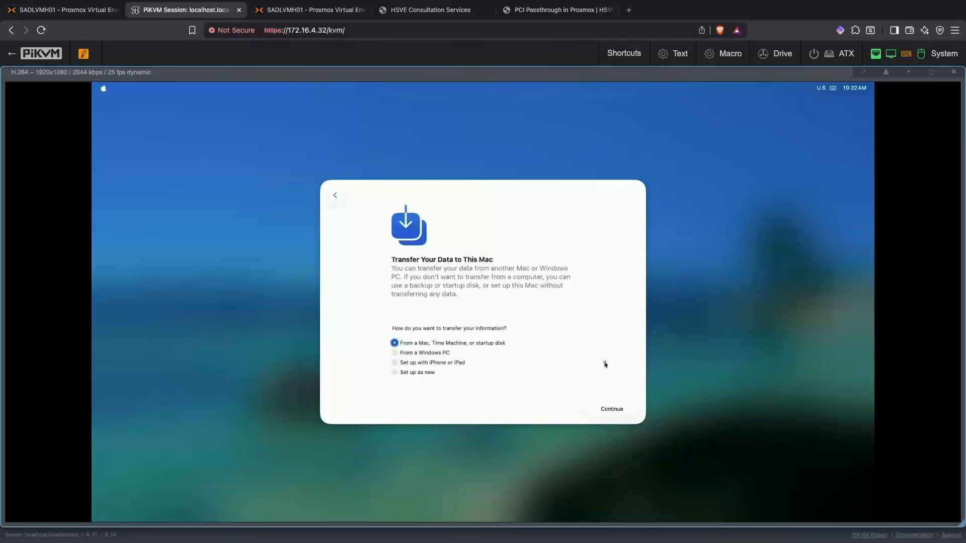
Step: Choose to set up the Mac as new without transferring data, and skip the accessibility options
left_click(421, 372)
left_click(584, 405)
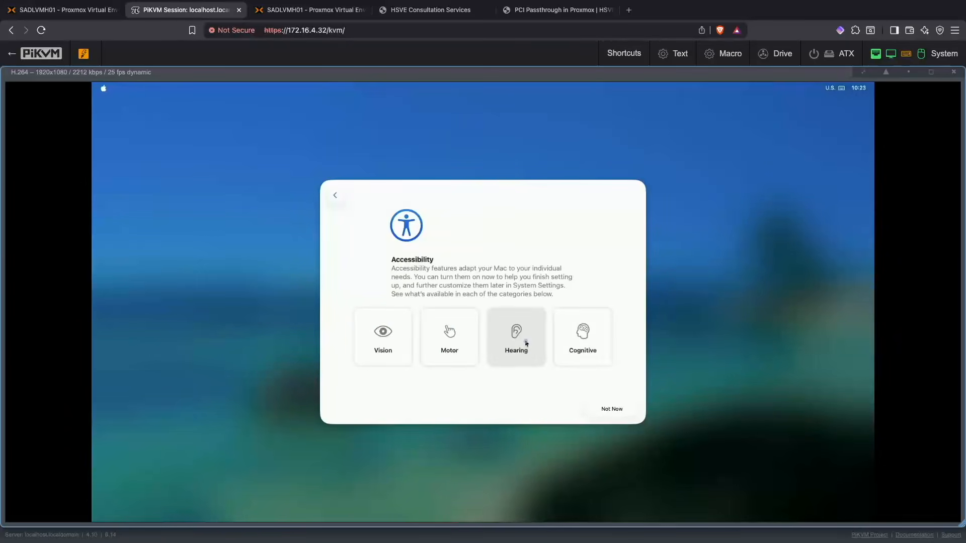
left_click(612, 410)
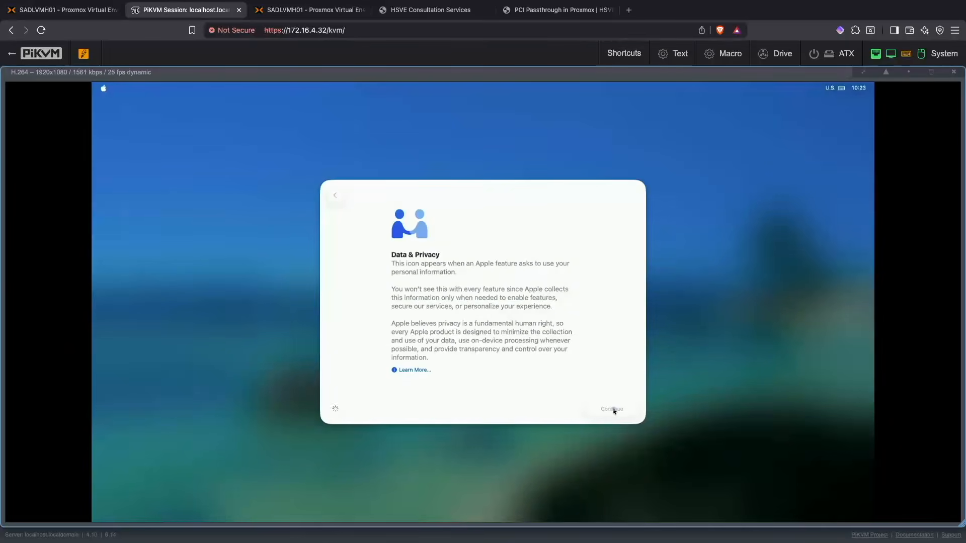
Step: Create the Mac account with the user's name, account password and its verification, with password reset through the Apple Account turned off
left_click(469, 288)
type("Harvey")
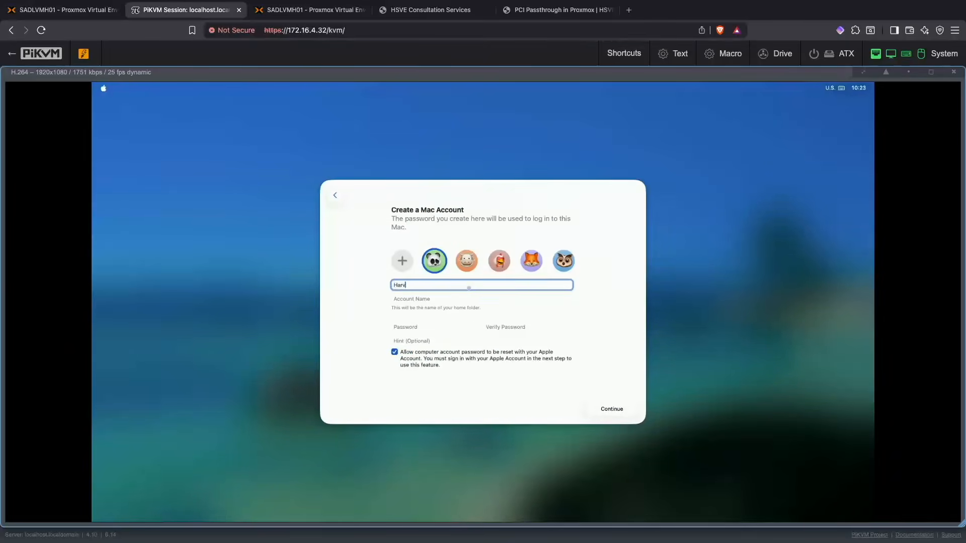
key("Tab")
key("Tab")
type("•••••••••")
key("Tab")
type("••••")
left_click(611, 414)
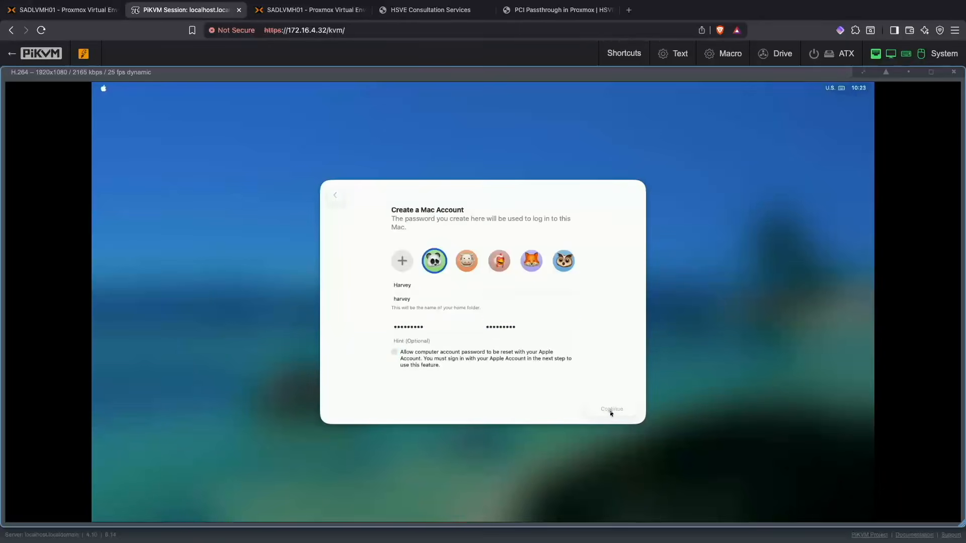
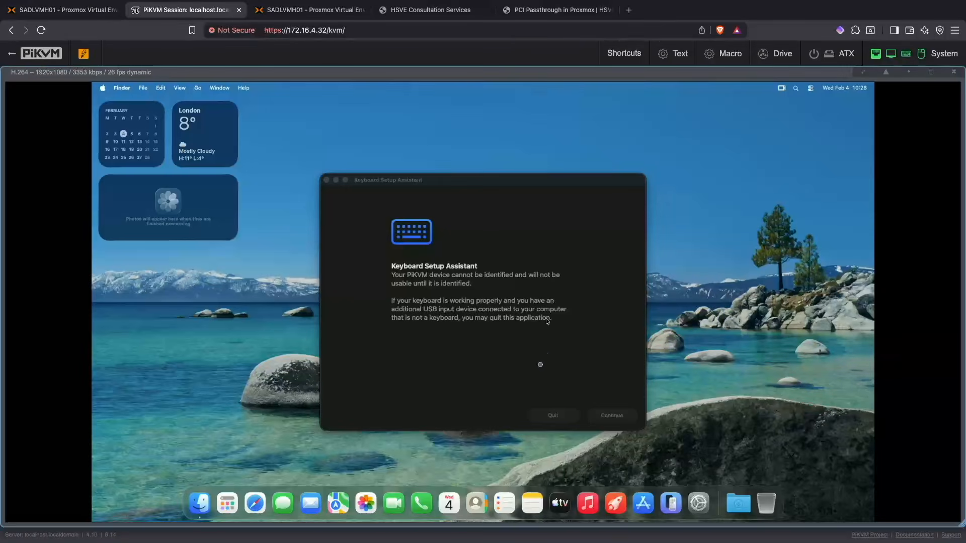
Step: Quit the Keyboard Setup Assistant and open the Date & Time page in System Settings
left_click(571, 416)
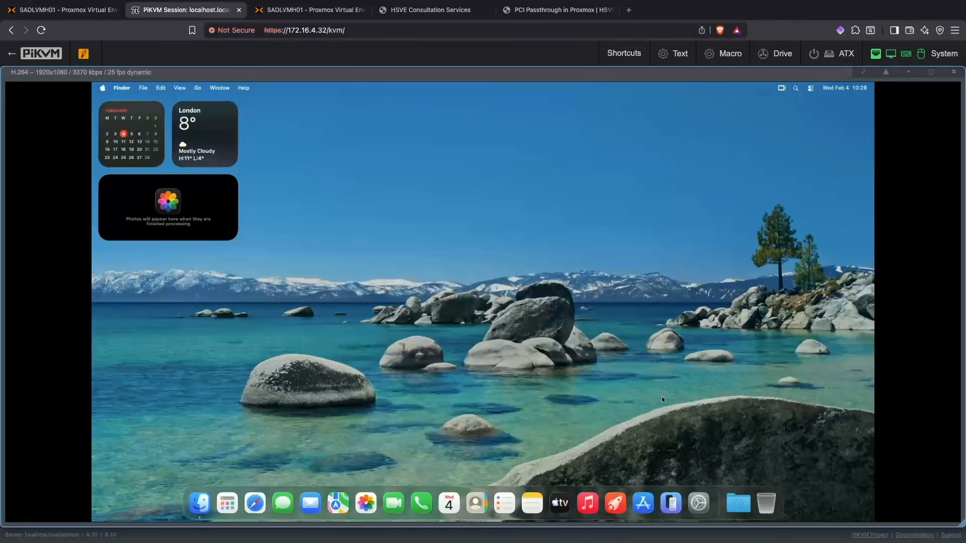
left_click(697, 502)
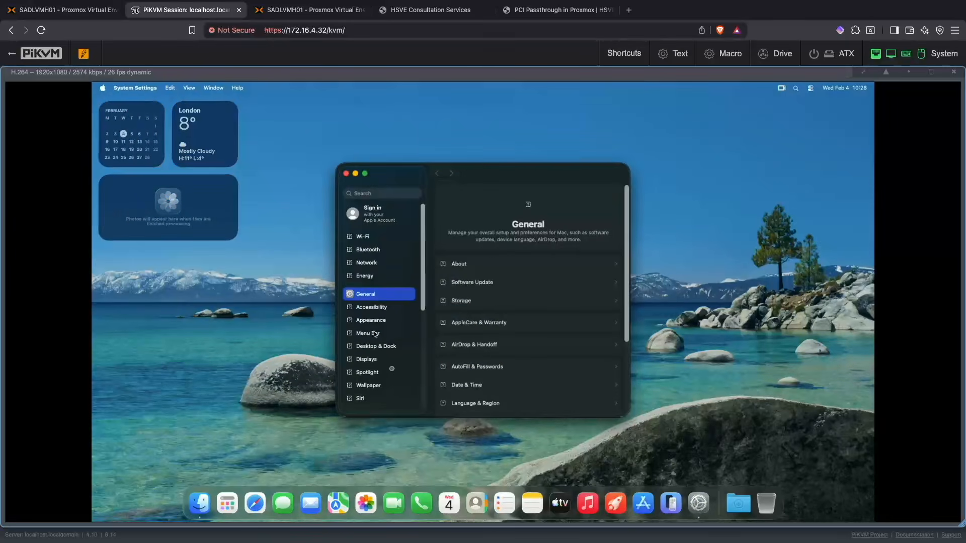
scroll(480, 298, "down", 3)
left_click(480, 312)
Step: Turn off setting the time zone automatically by location, authorizing with the account password, and pick a closest city from the list
left_click(609, 261)
type("••••••••")
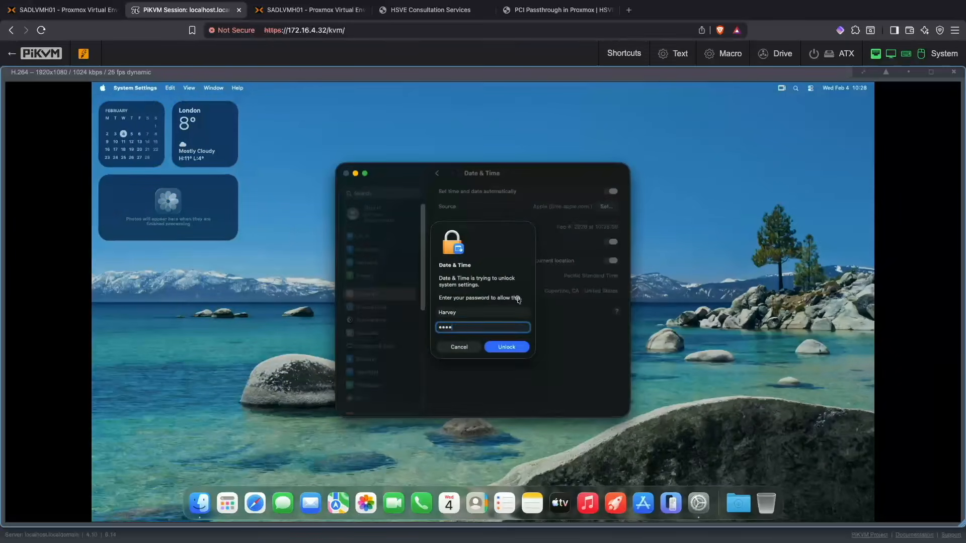
left_click(513, 348)
left_click(610, 260)
left_click(611, 292)
scroll(614, 304, "up", 3)
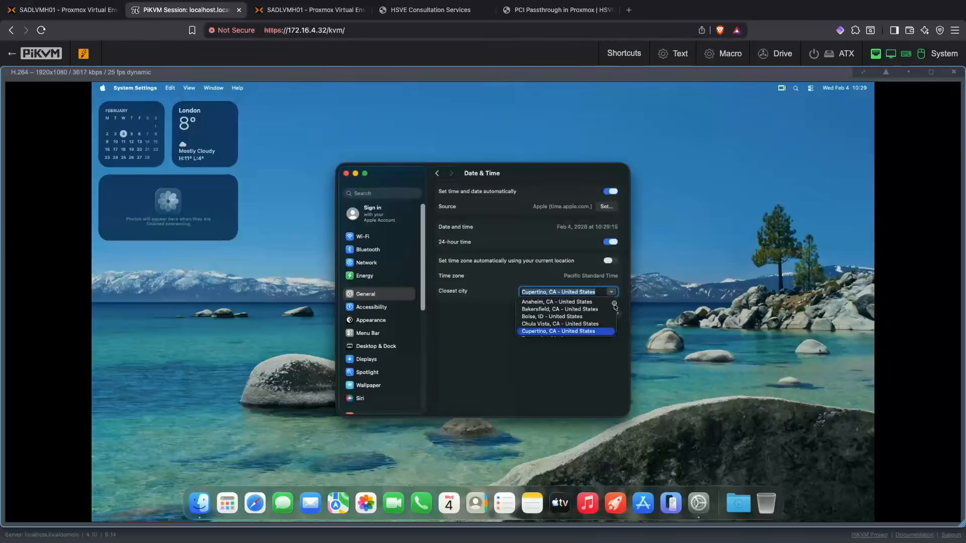
left_click(582, 317)
Step: Open the EFIs folder inside Get Started on the HSVE volume in Finder
left_click(202, 505)
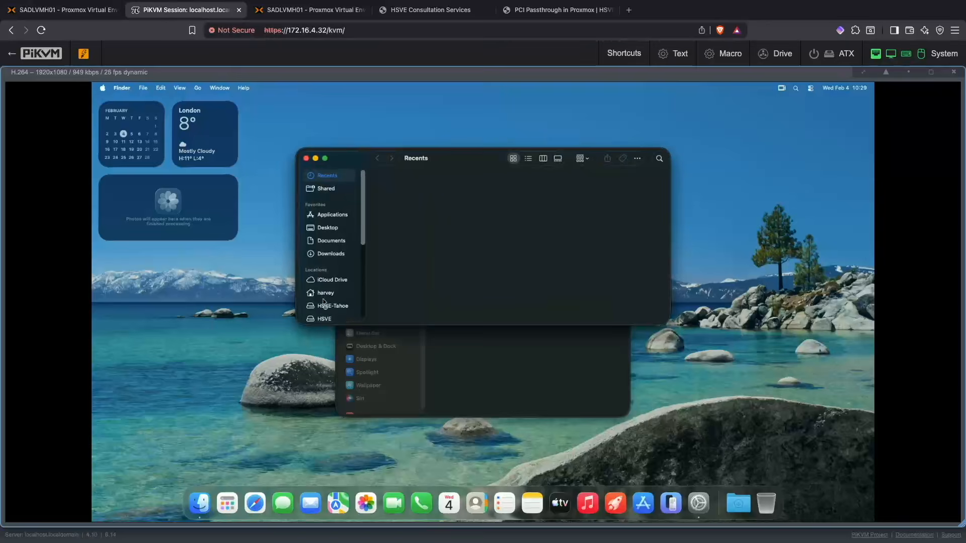
left_click(336, 320)
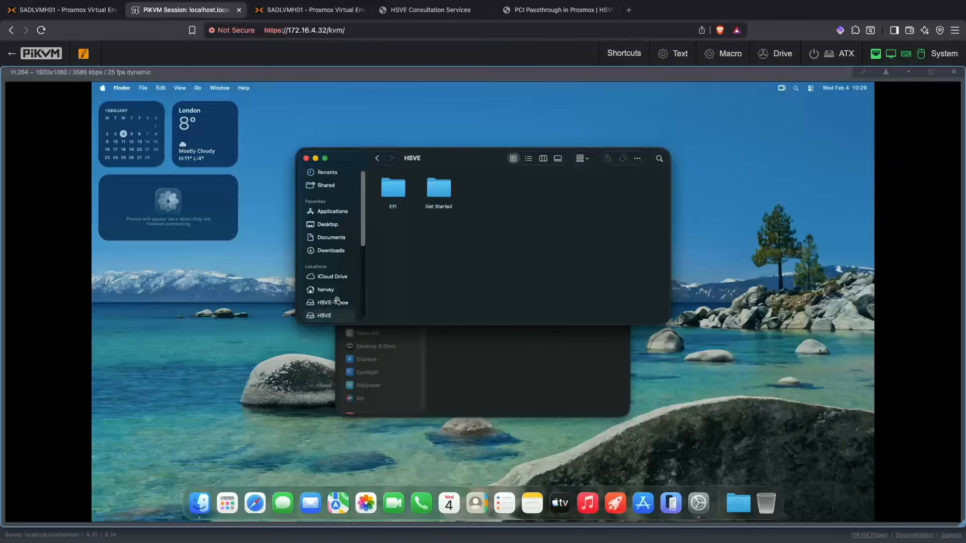
scroll(335, 301, "down", 5)
scroll(335, 297, "up", 5)
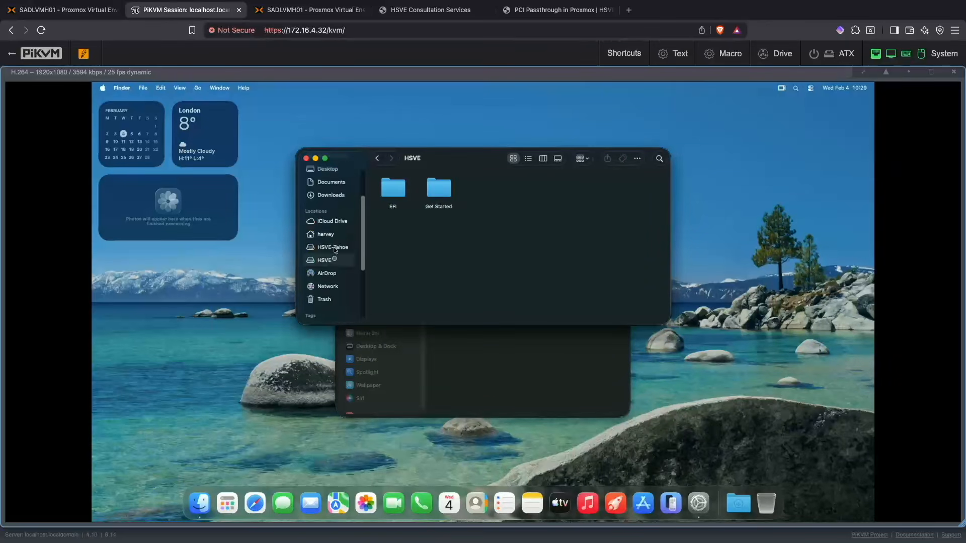
left_click(339, 260)
double_click(445, 192)
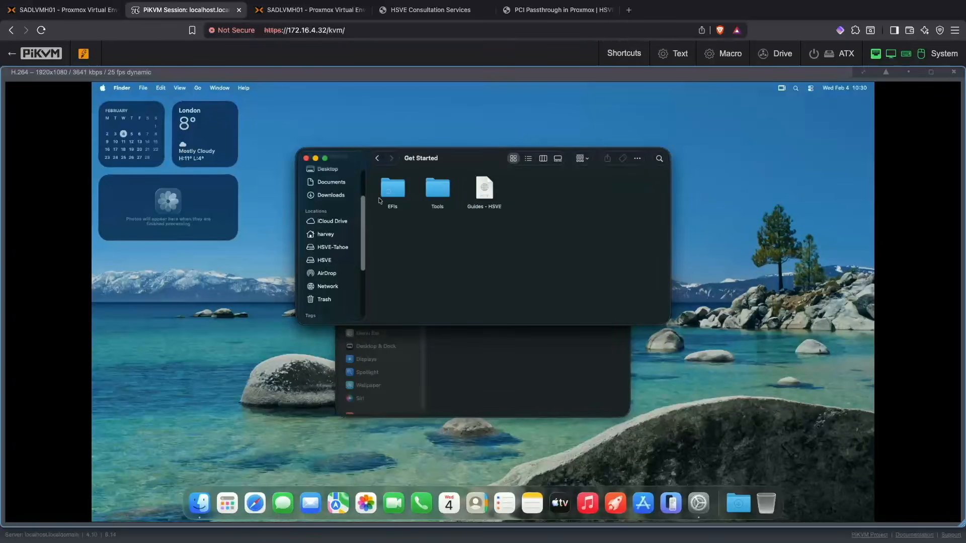
double_click(392, 191)
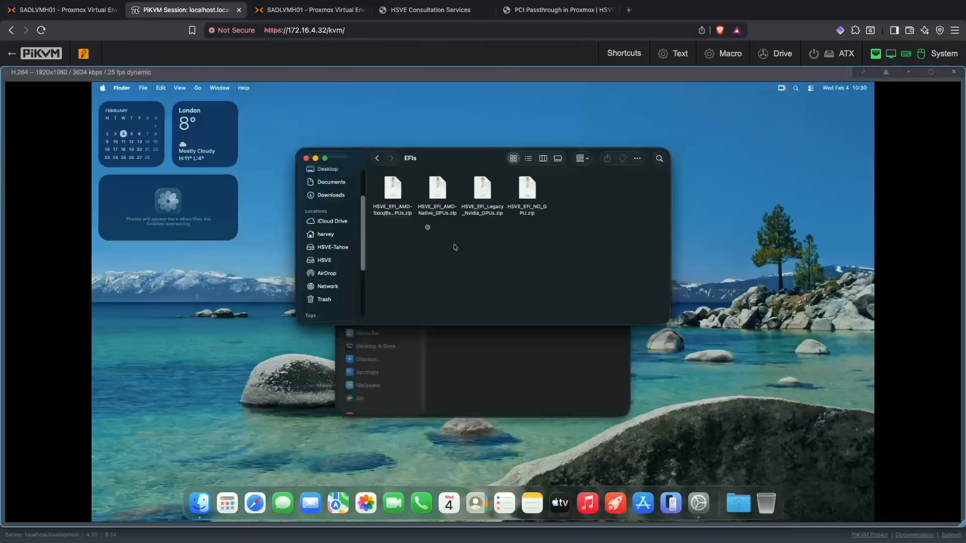
Step: Copy HSVE_EFI_AMD-Native_GPUs.zip to the desktop, extract it there, and place the extracted folder below the archive
left_click(393, 216)
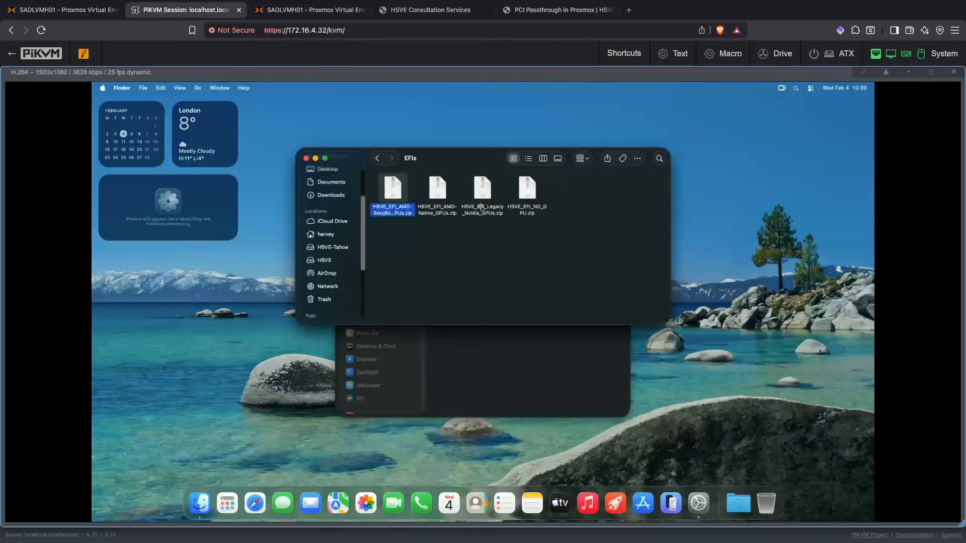
left_click(438, 212)
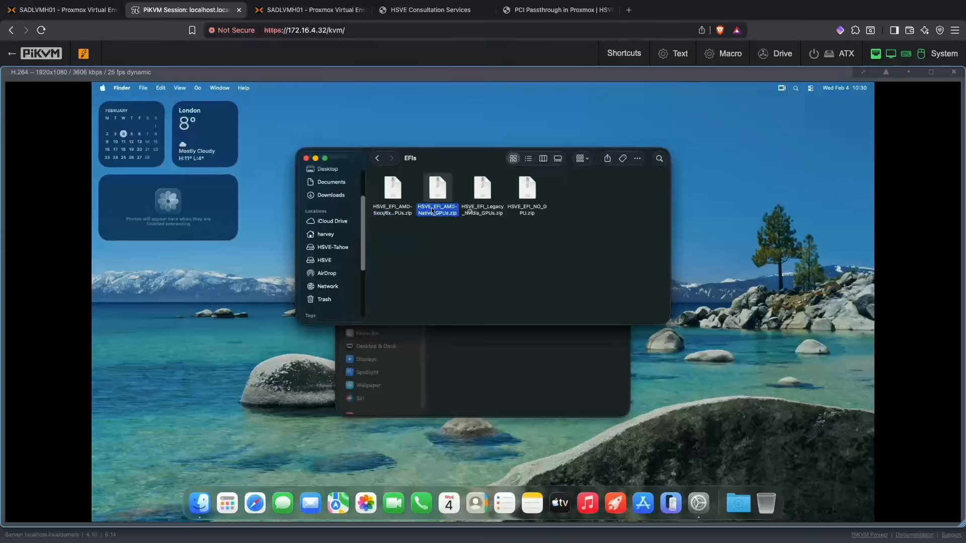
left_click_drag(438, 213, 739, 182)
double_click(738, 180)
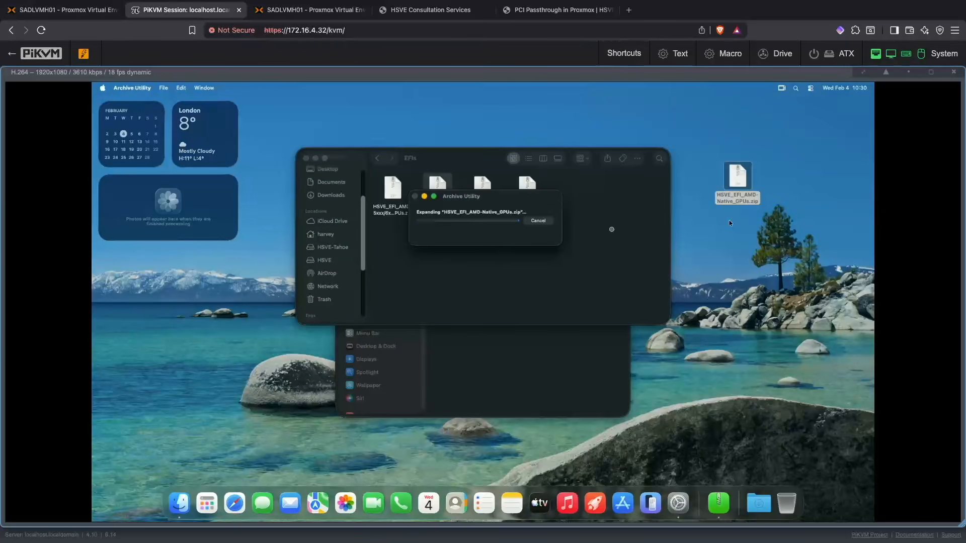
left_click_drag(745, 190, 752, 270)
Step: Open the extracted HSVE_EFI_AMD-Native_GPUs folder and copy its EFI folder
left_click(792, 264)
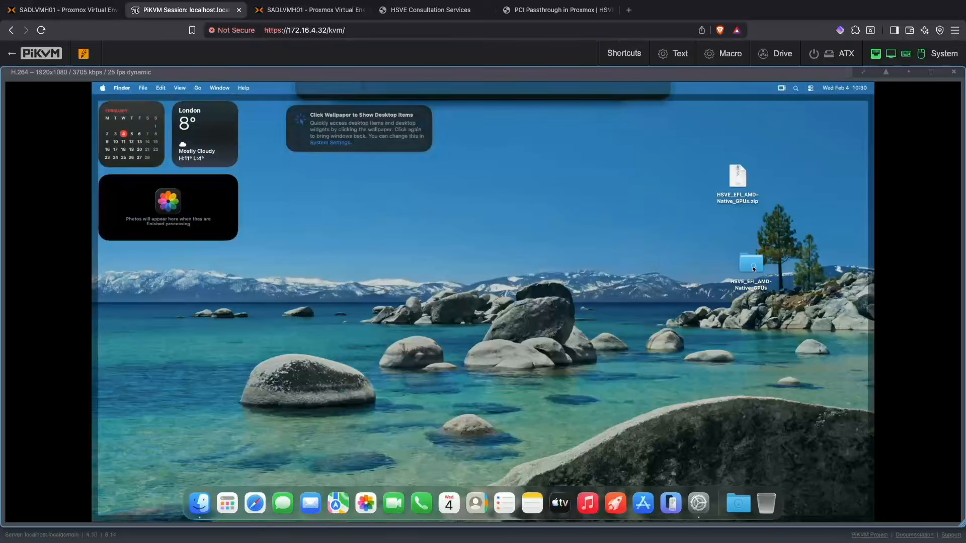
left_click(783, 261)
left_click(757, 269)
double_click(758, 270)
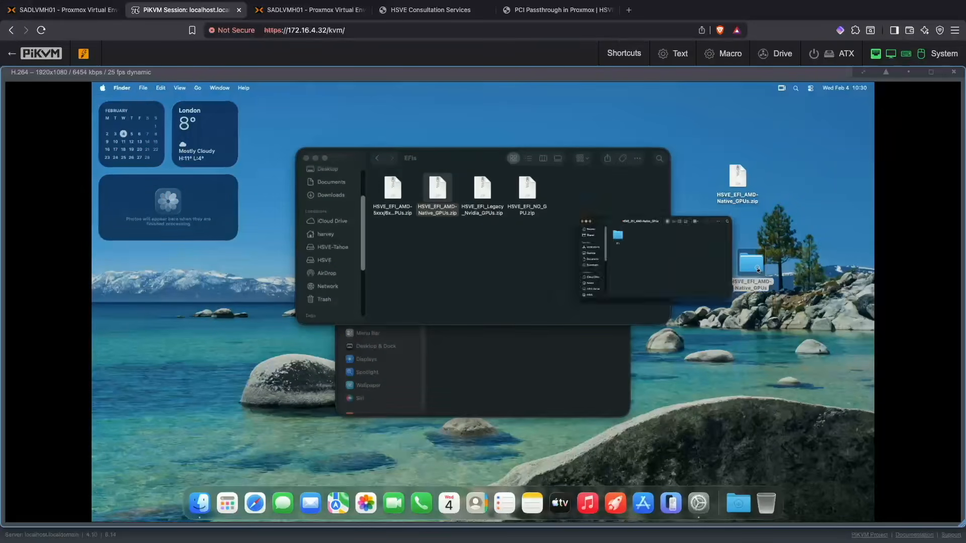
left_click(405, 203)
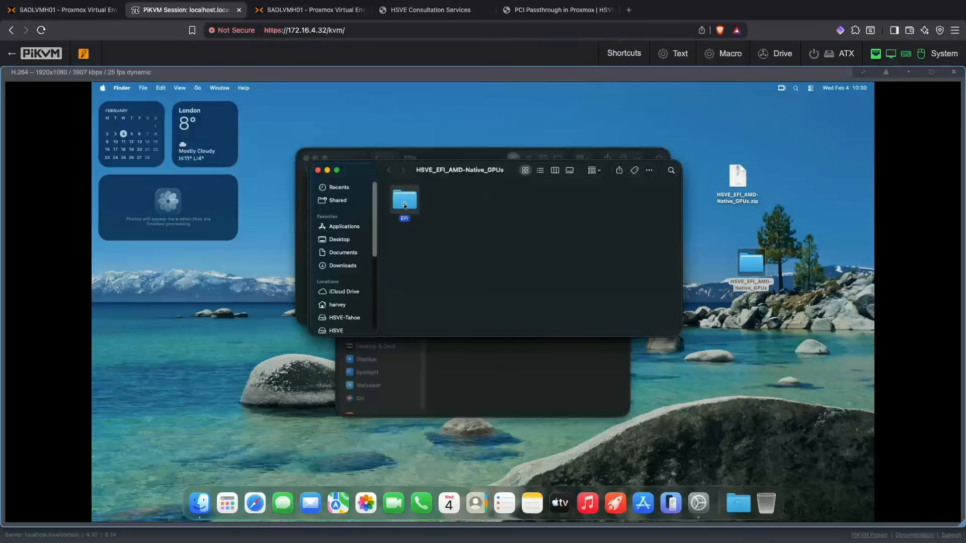
right_click(406, 202)
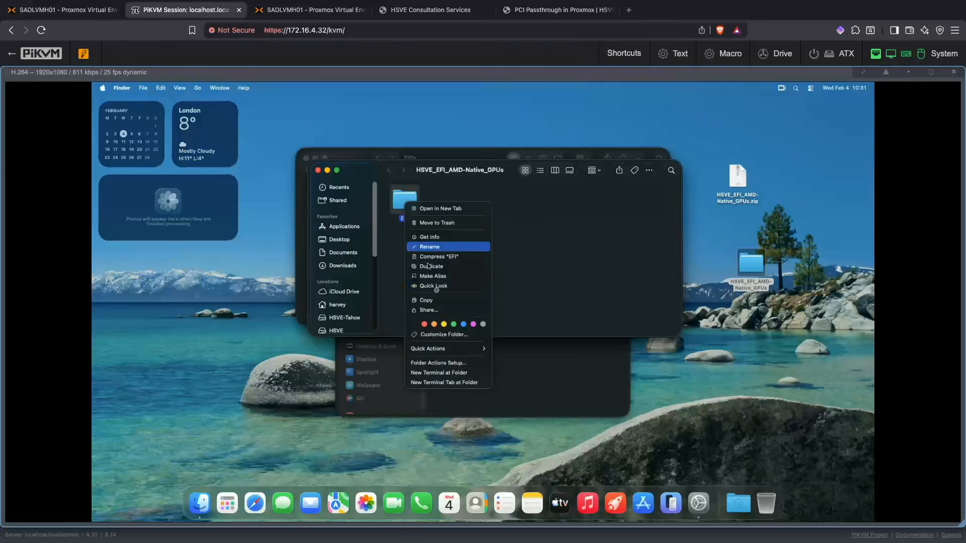
left_click(440, 301)
Step: Move the extracted folder's window aside and open the Tools folder inside Get Started in the other Finder window
left_click_drag(460, 175, 532, 326)
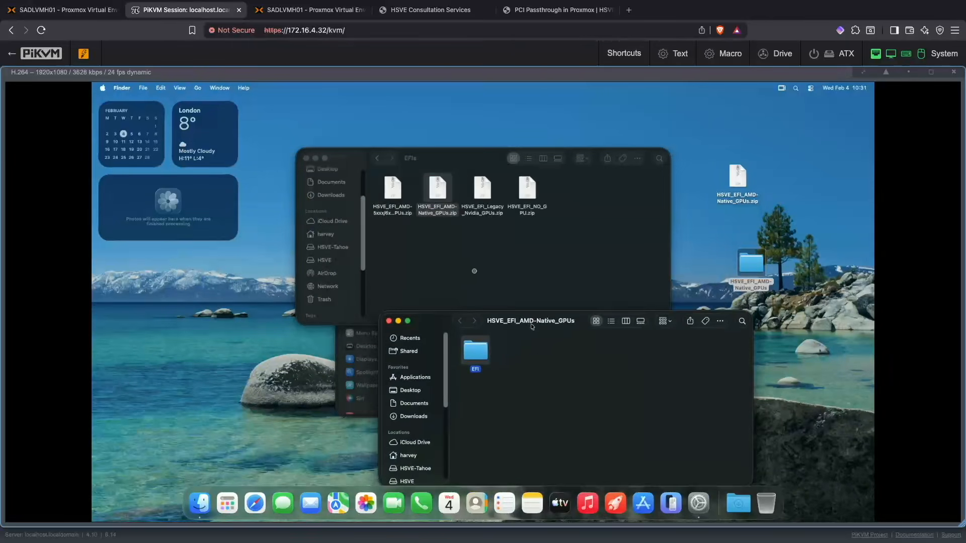
left_click(462, 263)
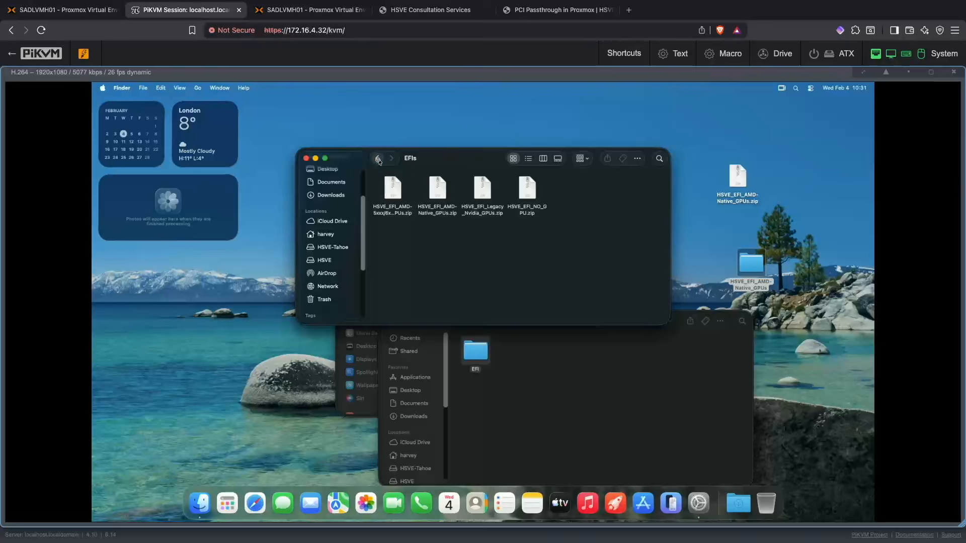
left_click(378, 159)
left_click(441, 196)
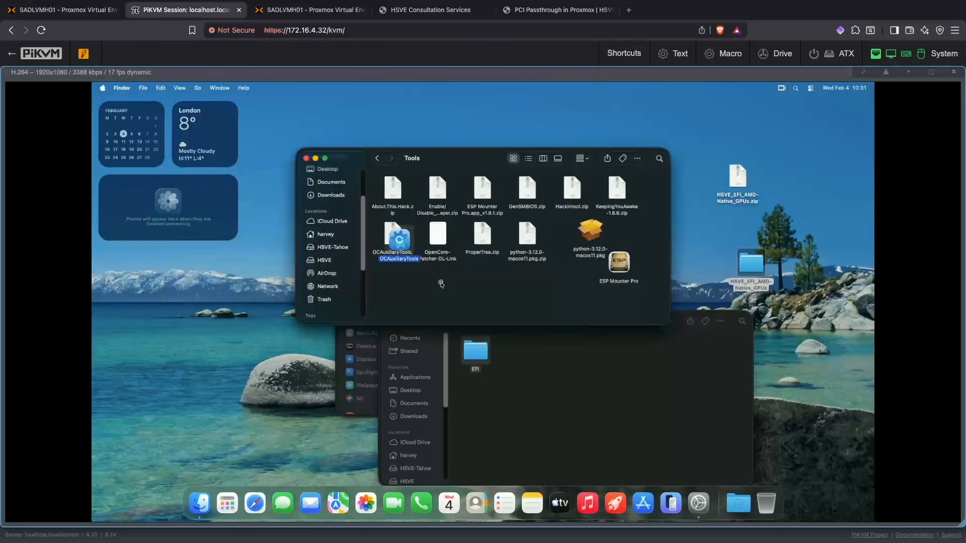
Step: Launch OCAuxiliaryTools from the Tools folder, decline the version update, and move its window toward the middle of the desktop
left_click_drag(405, 247, 398, 275)
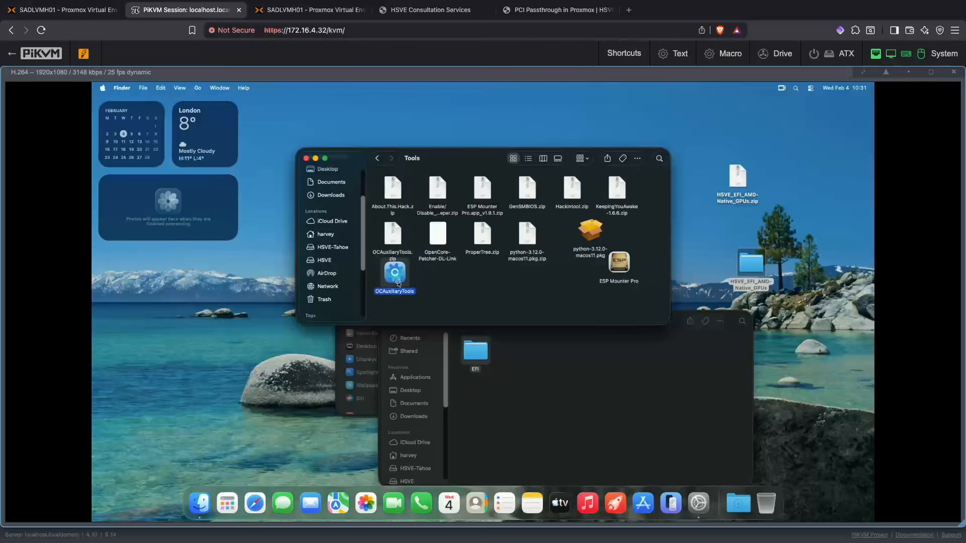
right_click(400, 278)
left_click(503, 284)
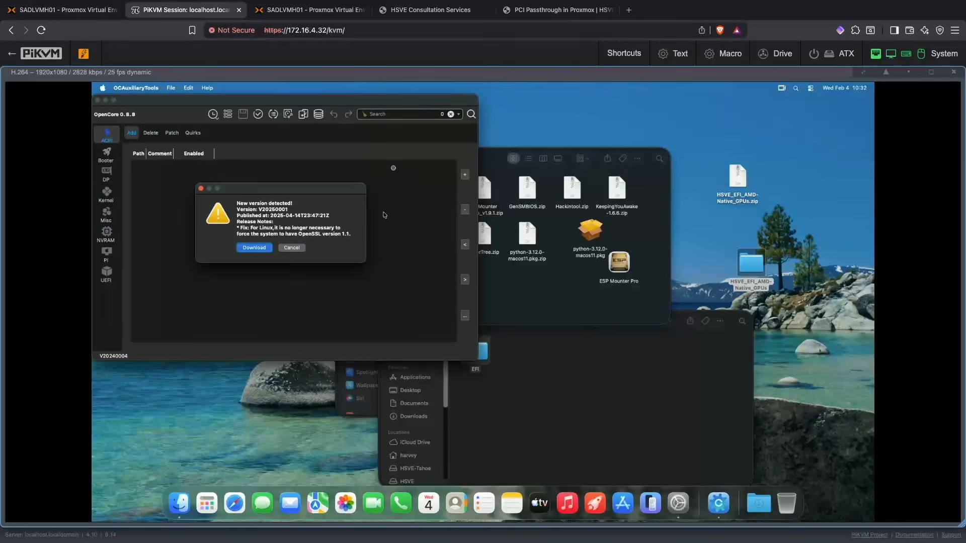
left_click(287, 248)
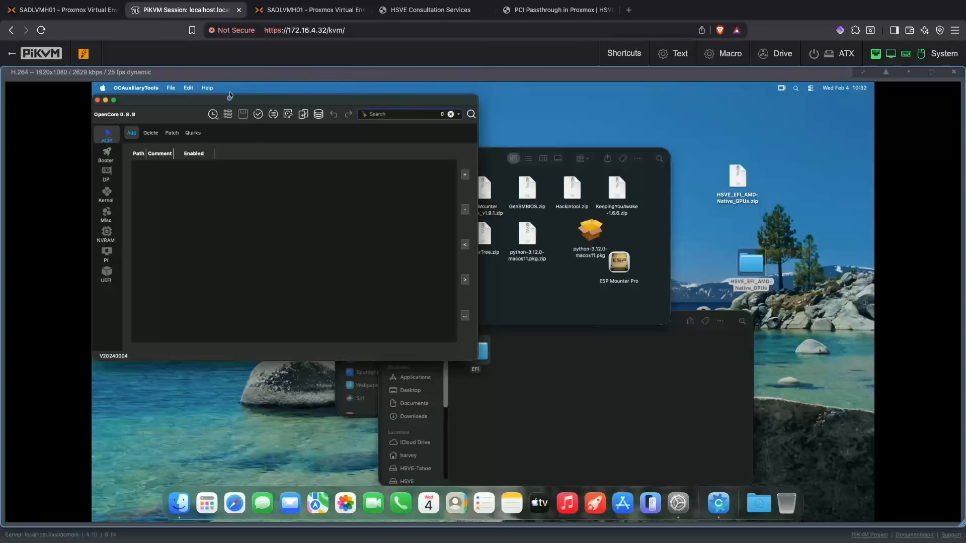
left_click(234, 102)
left_click_drag(234, 101, 418, 182)
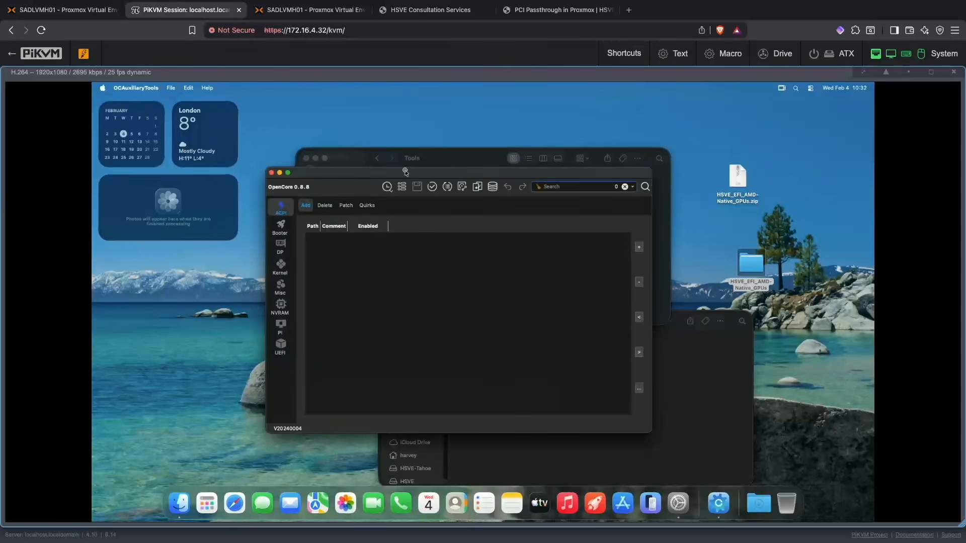
Step: Mount the EFI partition of the Apple Inc. VirtIO Block Media disk with Mount ESP, authorizing with the account password
left_click(134, 89)
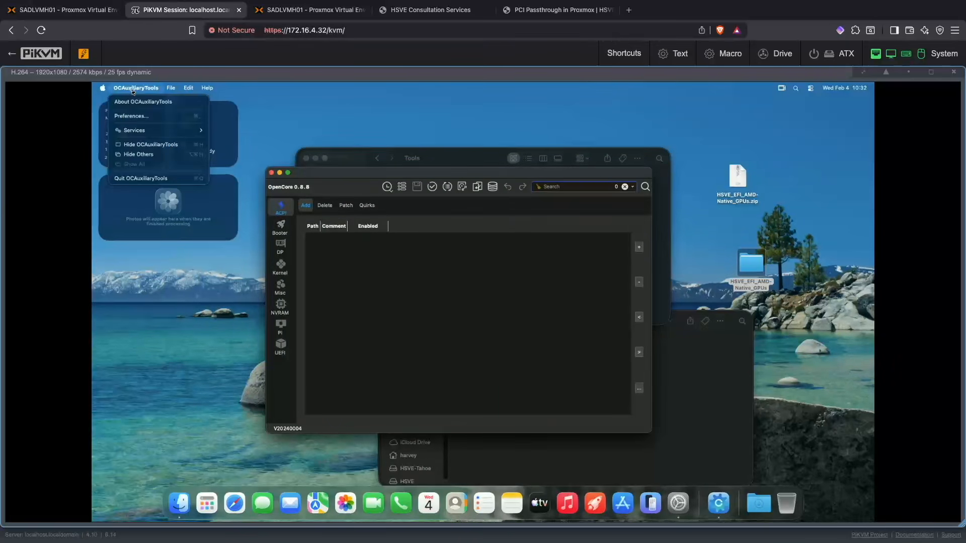
mouse_move(196, 89)
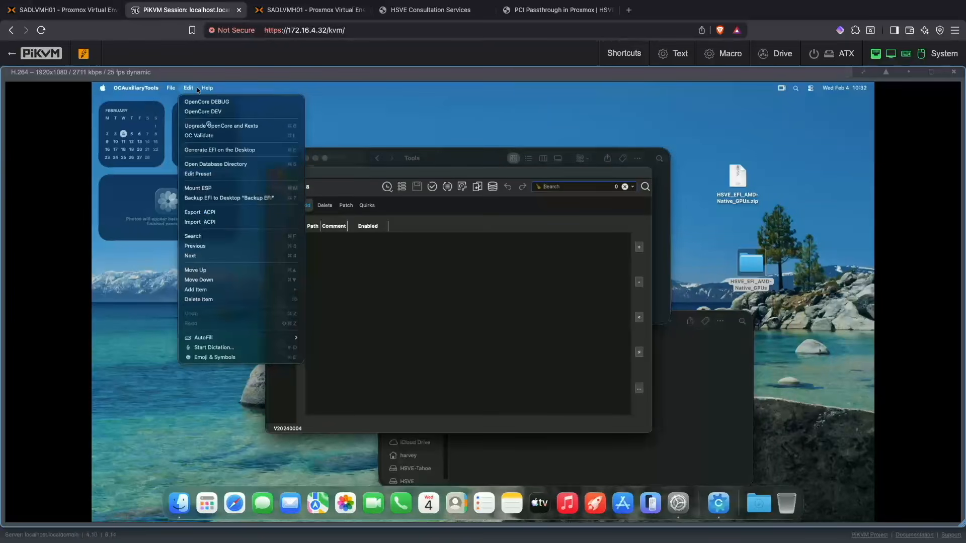
left_click(213, 187)
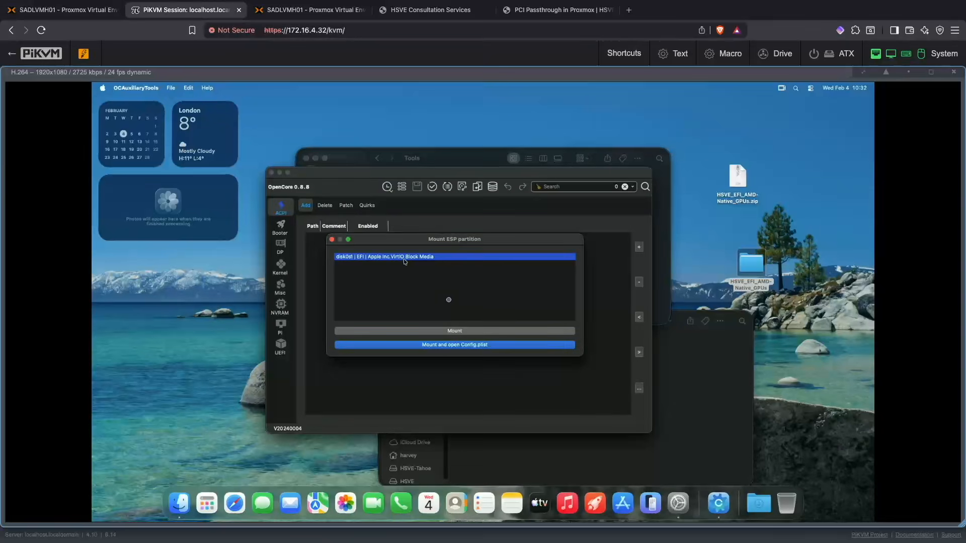
left_click(449, 334)
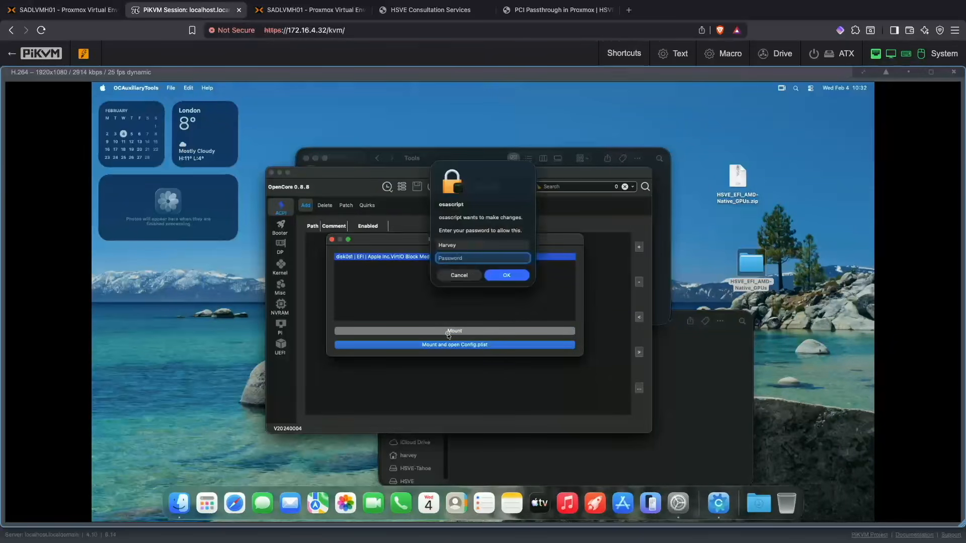
type("••••••••••")
key("Return")
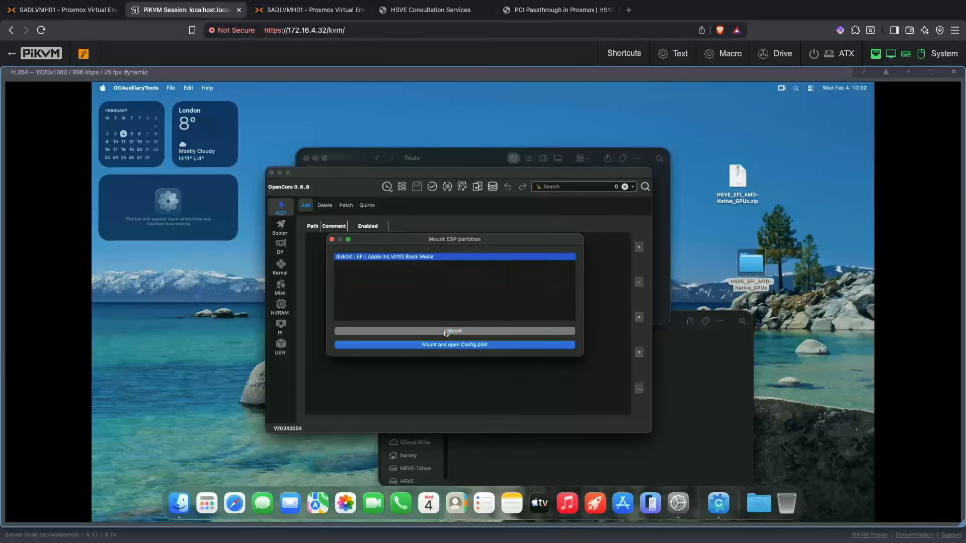
Step: Paste the copied EFI folder into the mounted EFI partition in Finder
left_click(696, 392)
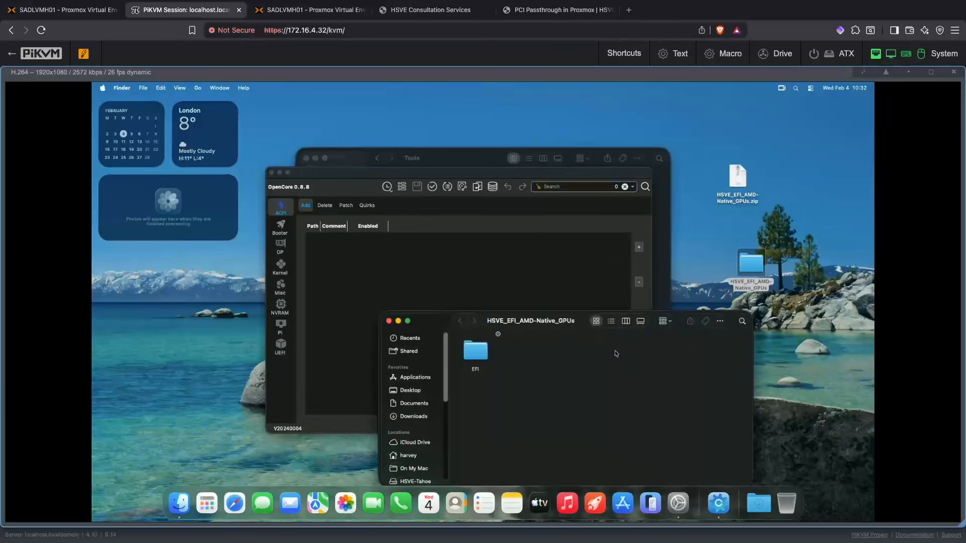
left_click_drag(533, 319, 566, 227)
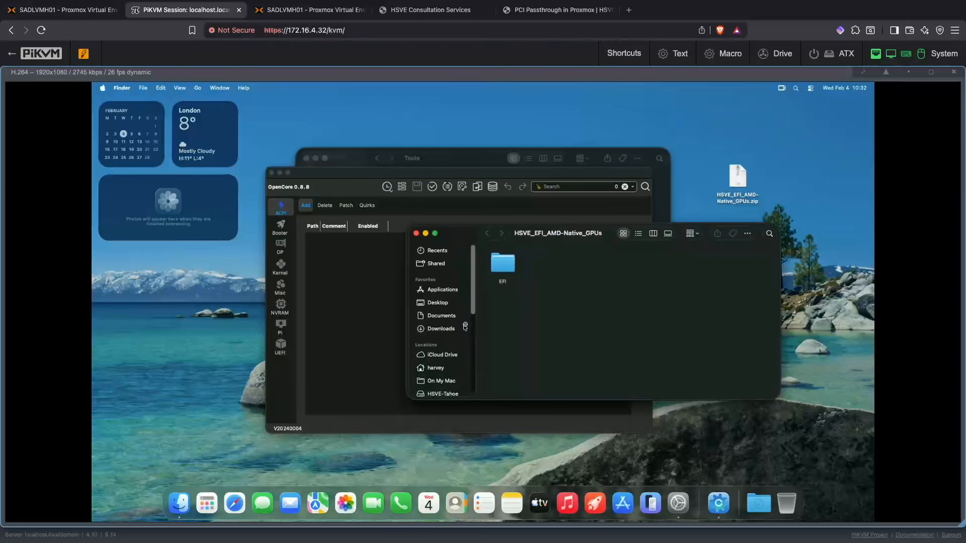
scroll(473, 305, "down", 3)
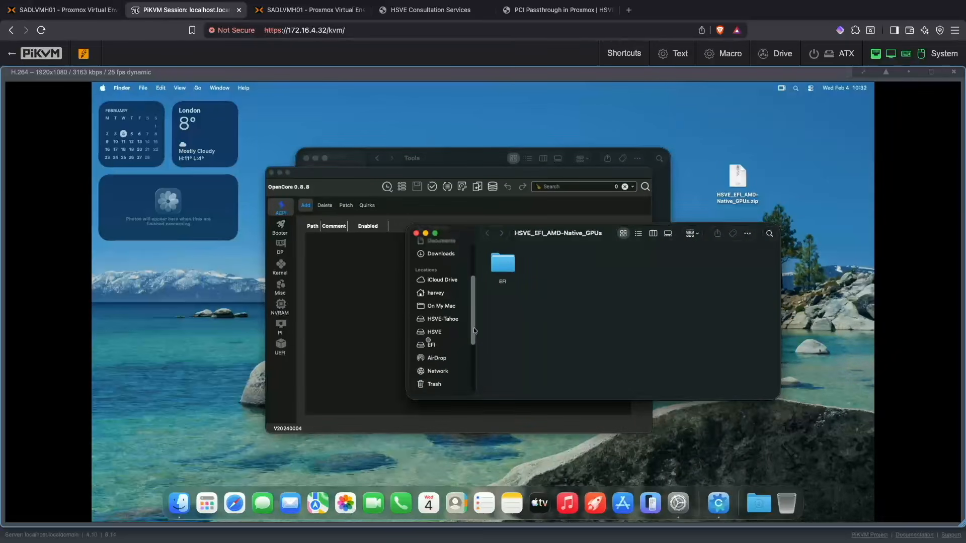
left_click(427, 345)
right_click(520, 274)
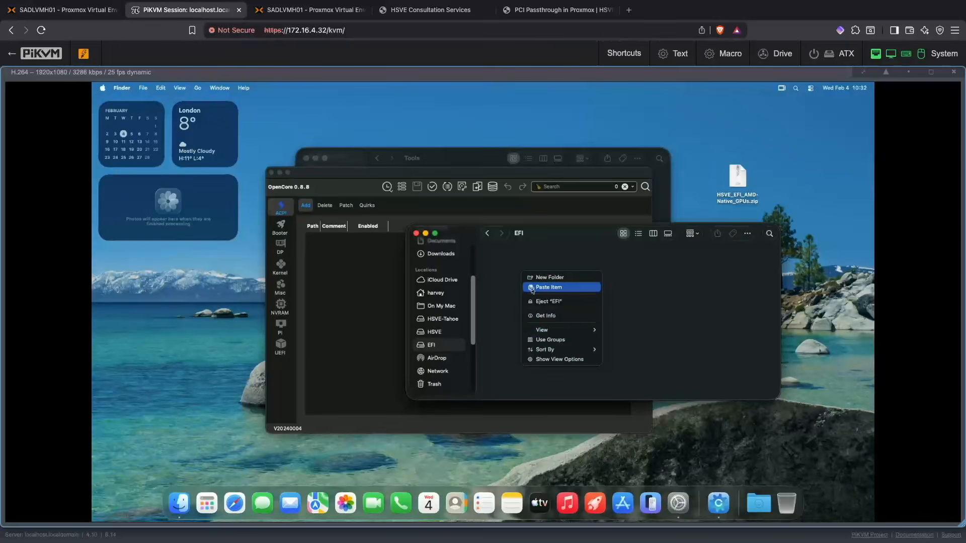
left_click(532, 288)
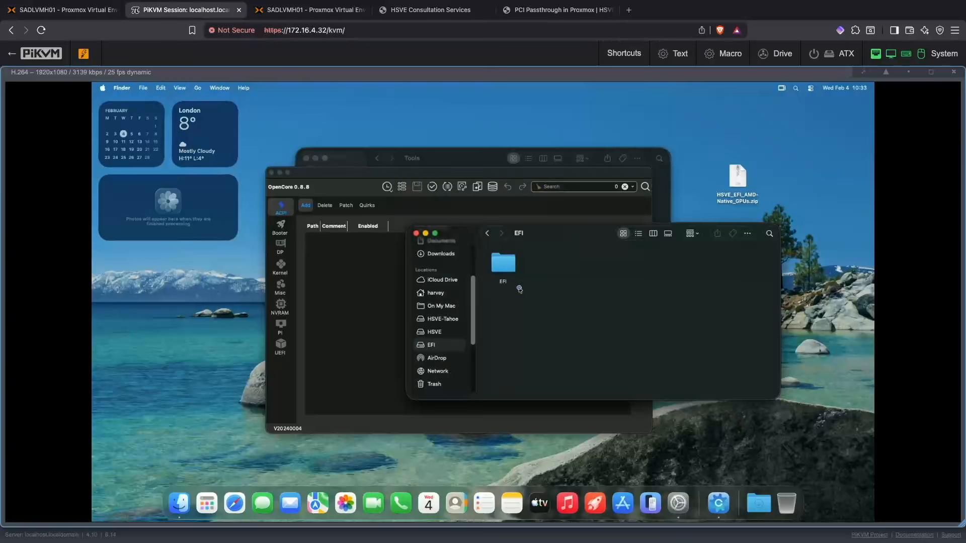
Step: Open config.plist from the EFI partition's EFI/OC folder in OCAuxiliaryTools
double_click(498, 261)
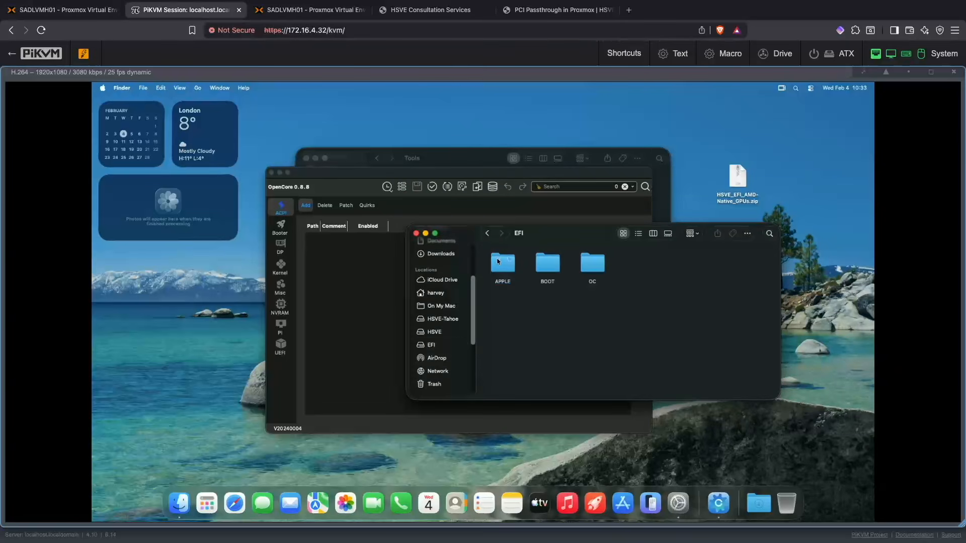
double_click(600, 263)
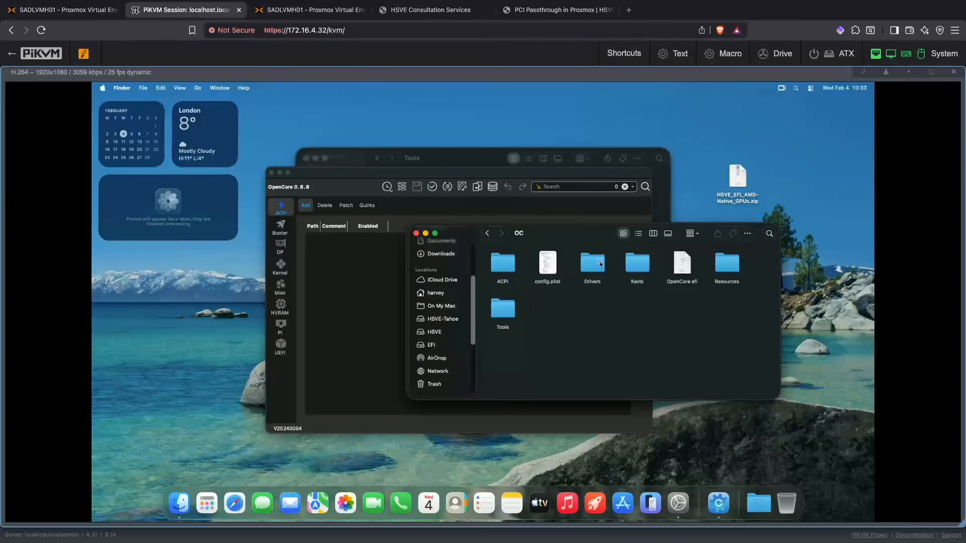
left_click(547, 265)
right_click(547, 265)
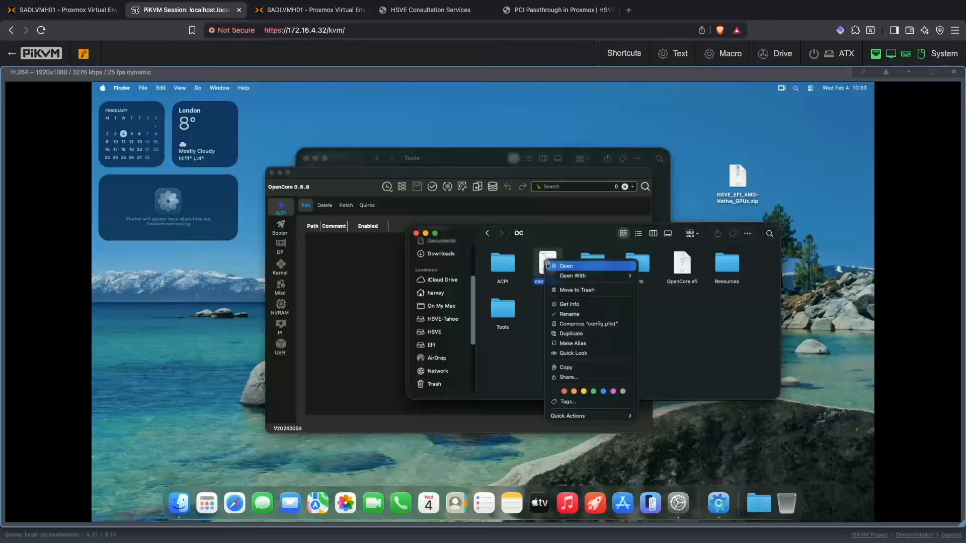
key("Escape")
double_click(547, 265)
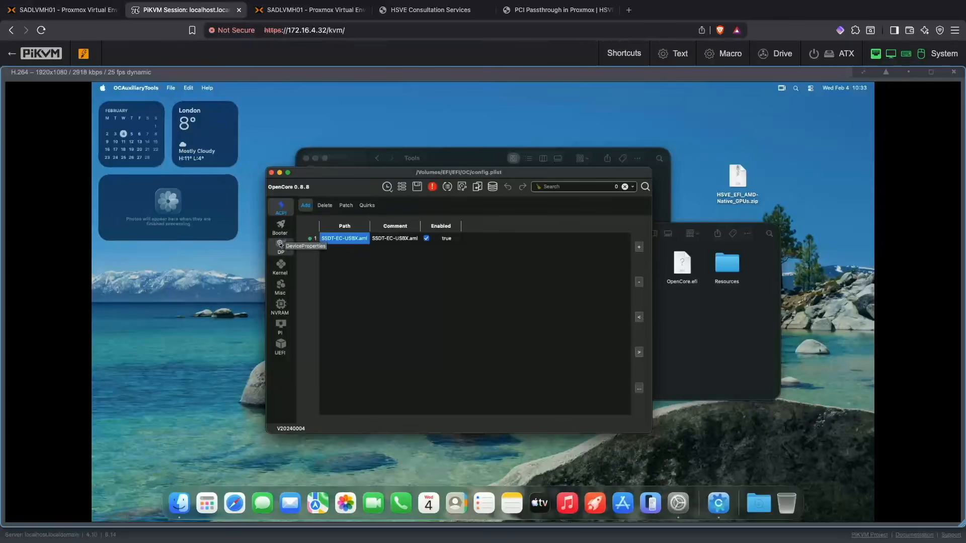
Step: Set the PlatformInfo SystemProductName to MacPro7,1 with the Intel Xeon W-3245M CPU
left_click(289, 312)
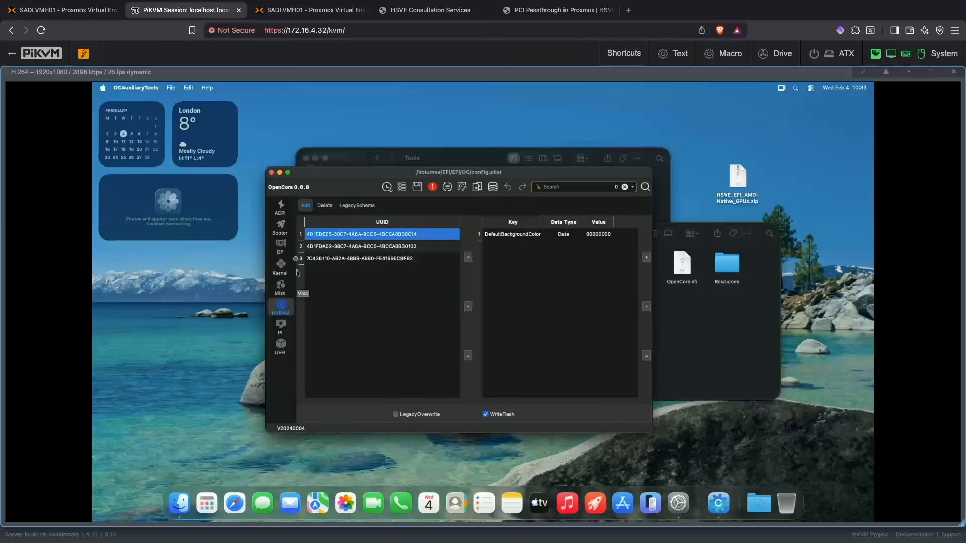
left_click(281, 327)
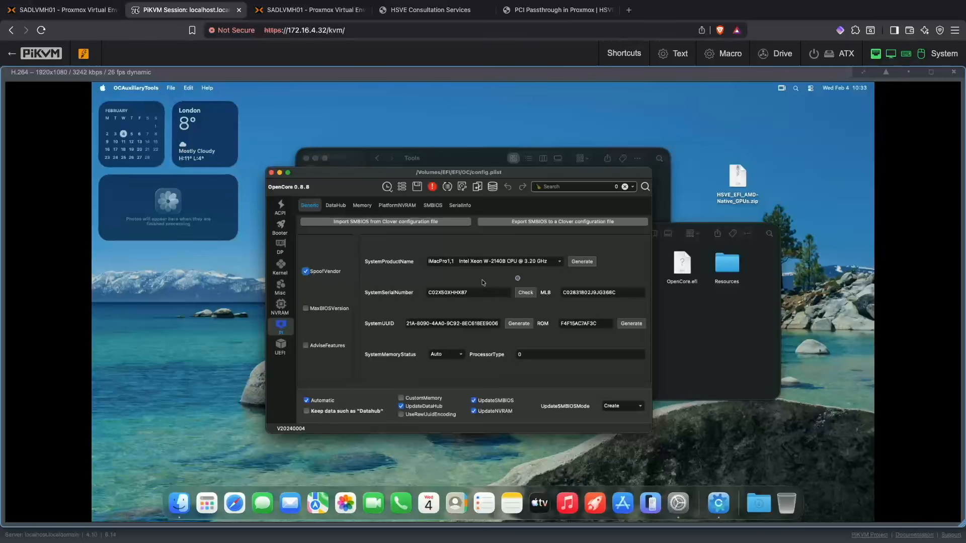
left_click(558, 262)
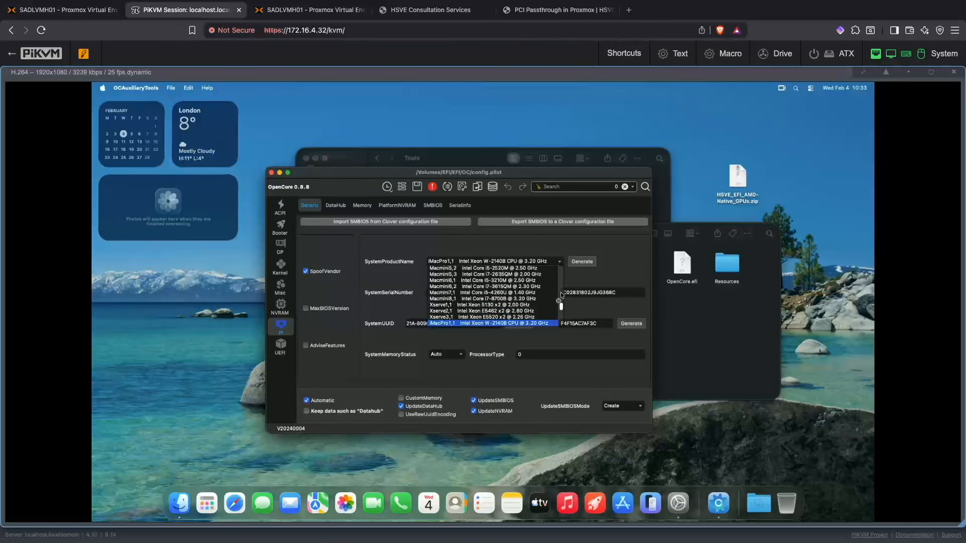
left_click_drag(561, 306, 565, 271)
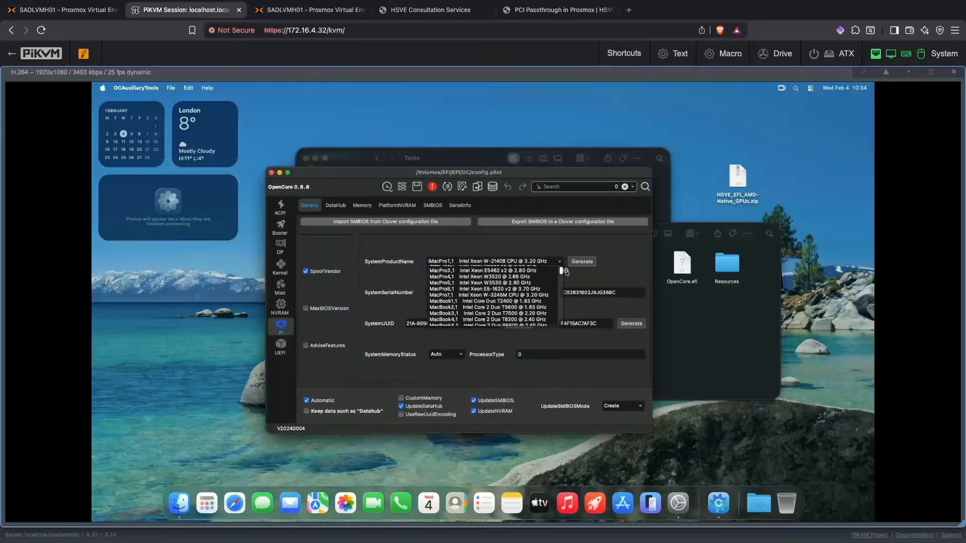
left_click(537, 296)
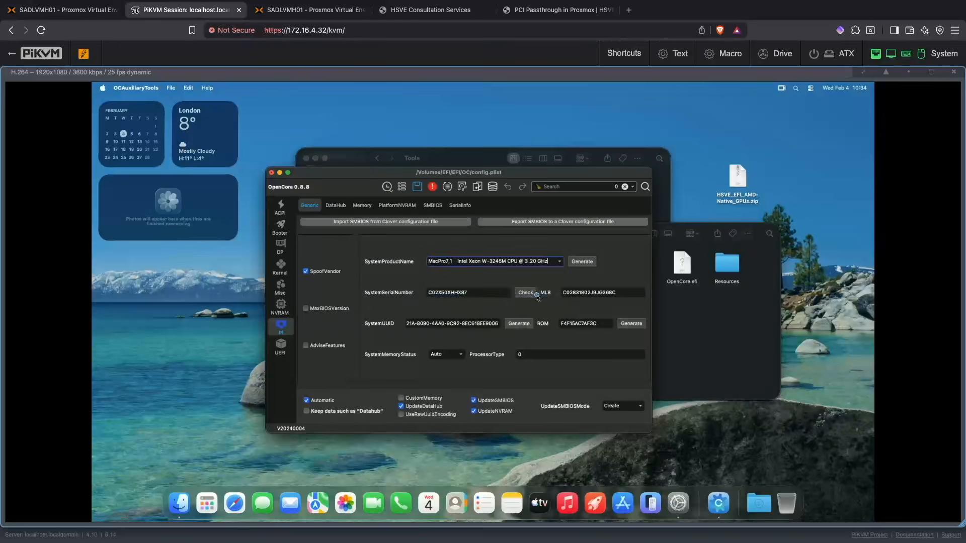
Step: Generate a new SystemUUID and ROM, regenerate the MacPro7,1 serial number and MLB repeatedly, save config.plist and quit OCAuxiliaryTools
left_click(519, 325)
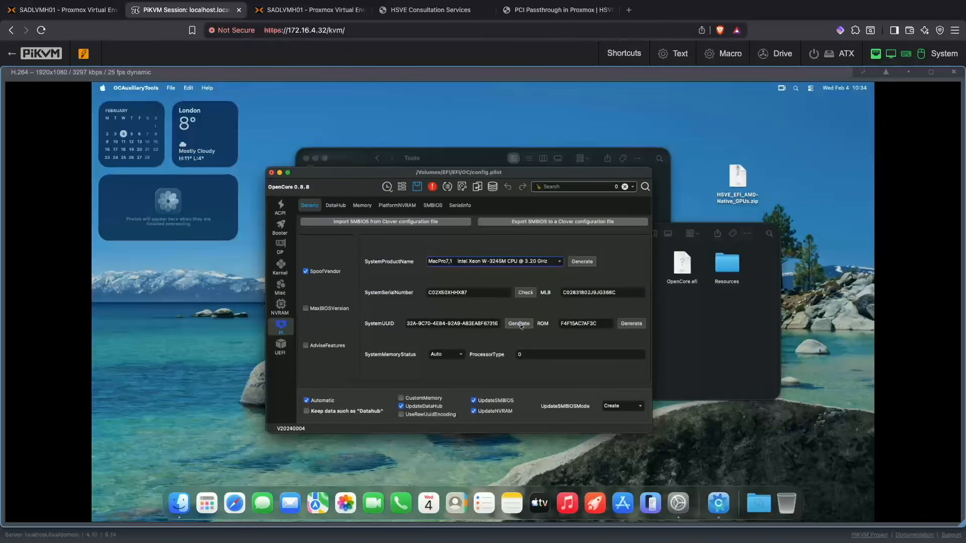
left_click(628, 326)
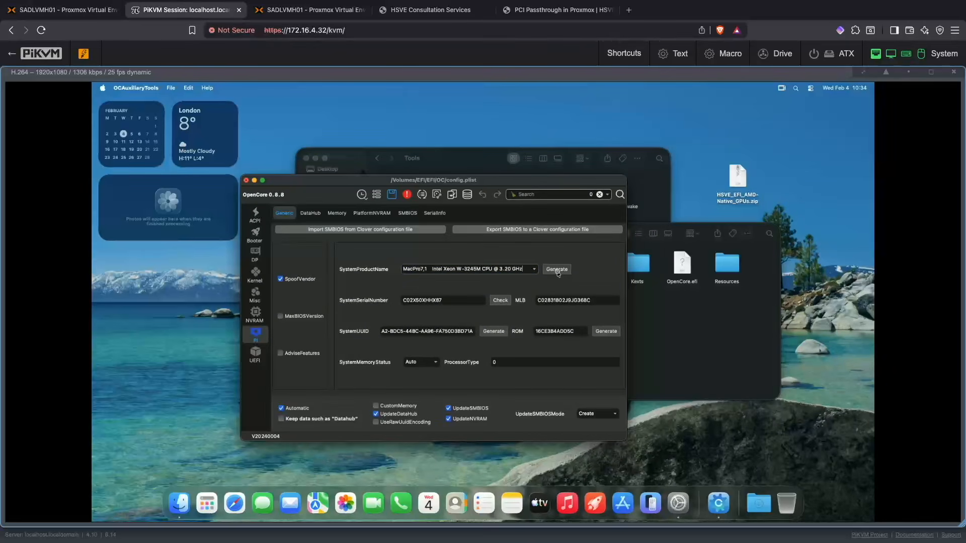
left_click(557, 270)
left_click(557, 270)
left_click(556, 270)
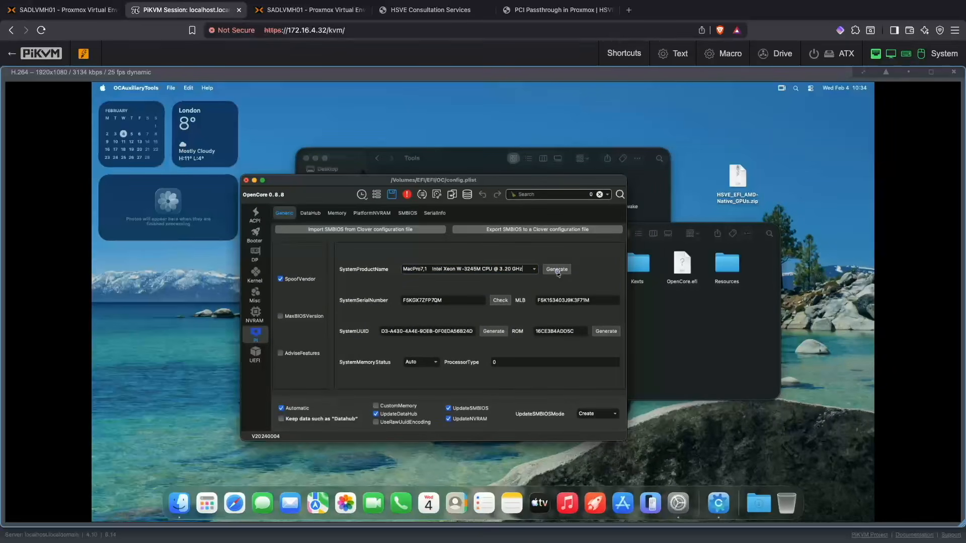
left_click(556, 270)
left_click(556, 270)
left_click(557, 270)
left_click(557, 270)
left_click(557, 270)
left_click(557, 270)
left_click(557, 270)
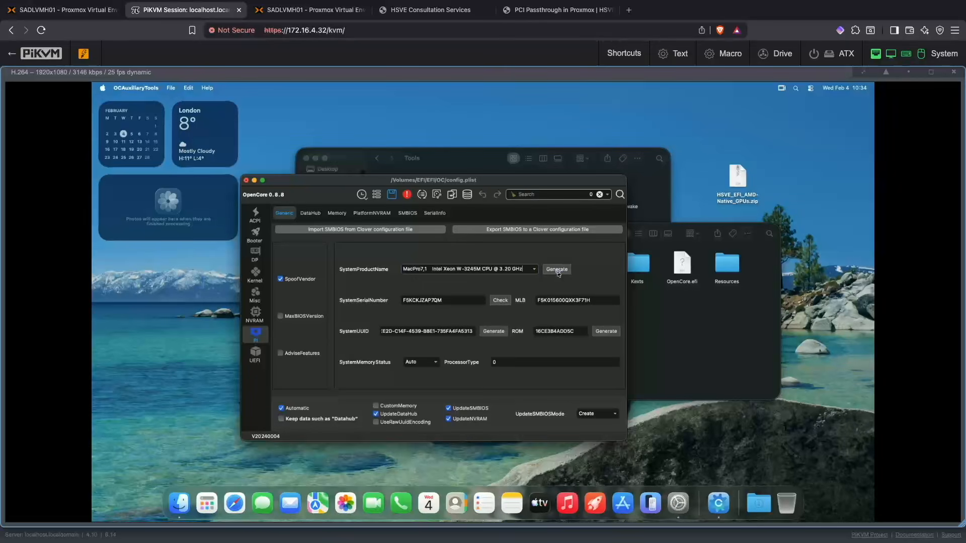
left_click(557, 270)
left_click(557, 270)
left_click(556, 270)
left_click(557, 270)
left_click(557, 270)
left_click(557, 270)
left_click(557, 270)
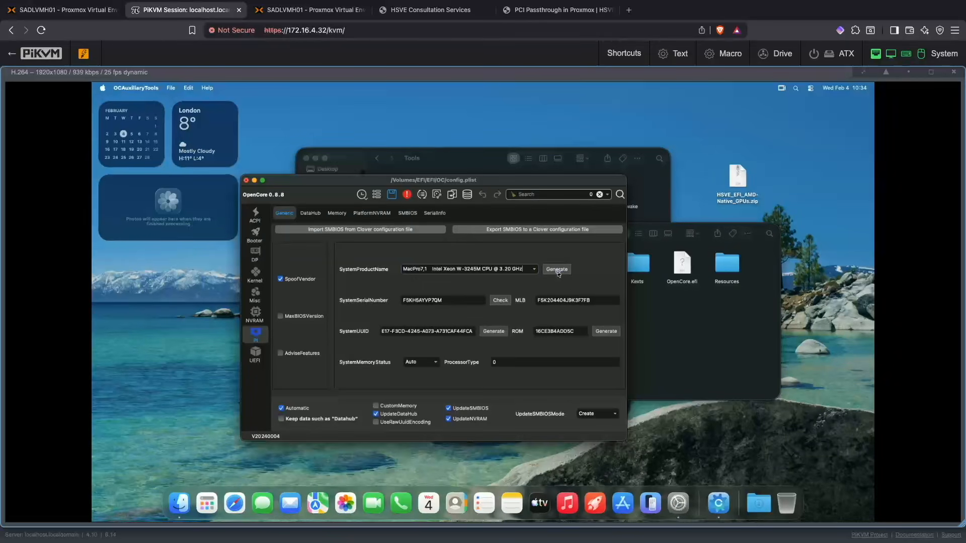
left_click(556, 270)
left_click(557, 270)
left_click(556, 270)
left_click(557, 270)
left_click(557, 270)
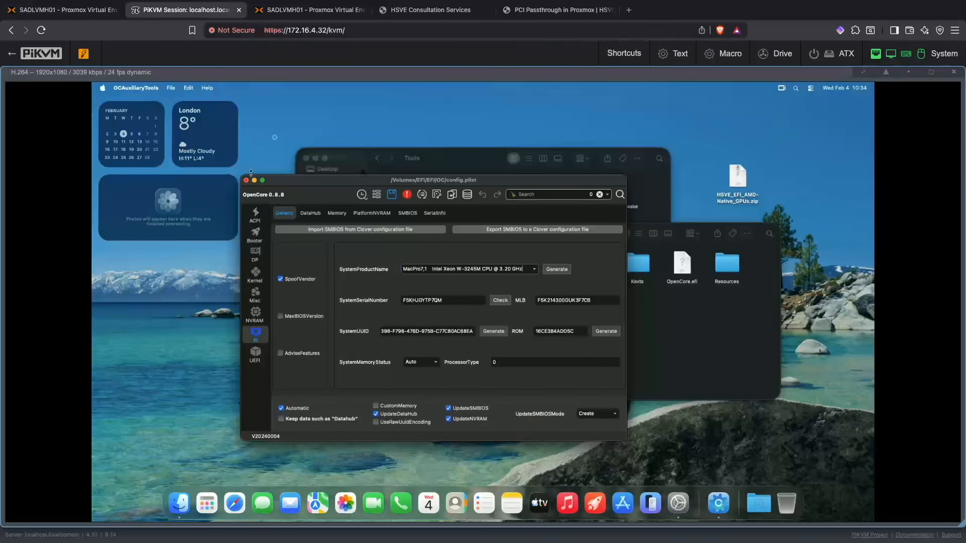
key("super+q")
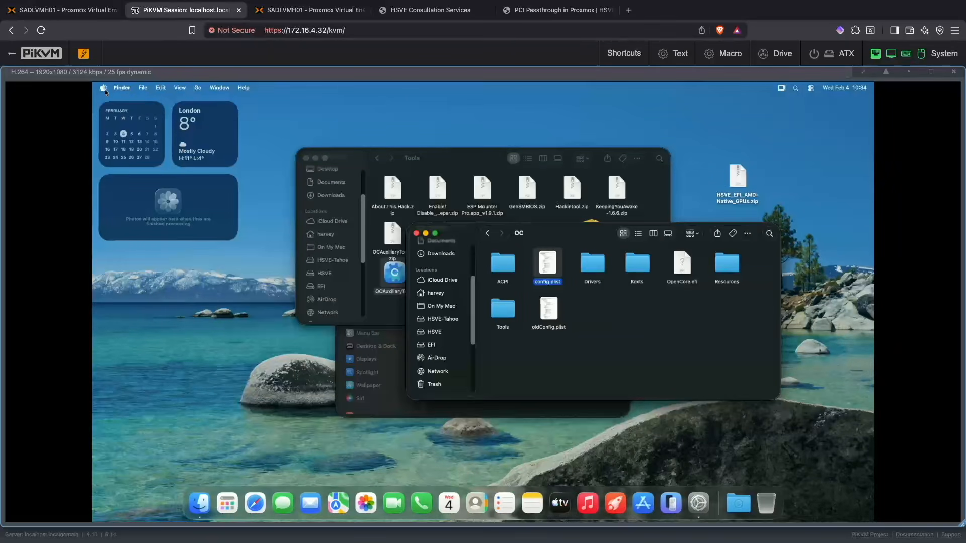
Step: Shut down the macOS virtual machine from within macOS and confirm the shutdown
left_click(103, 88)
left_click(134, 189)
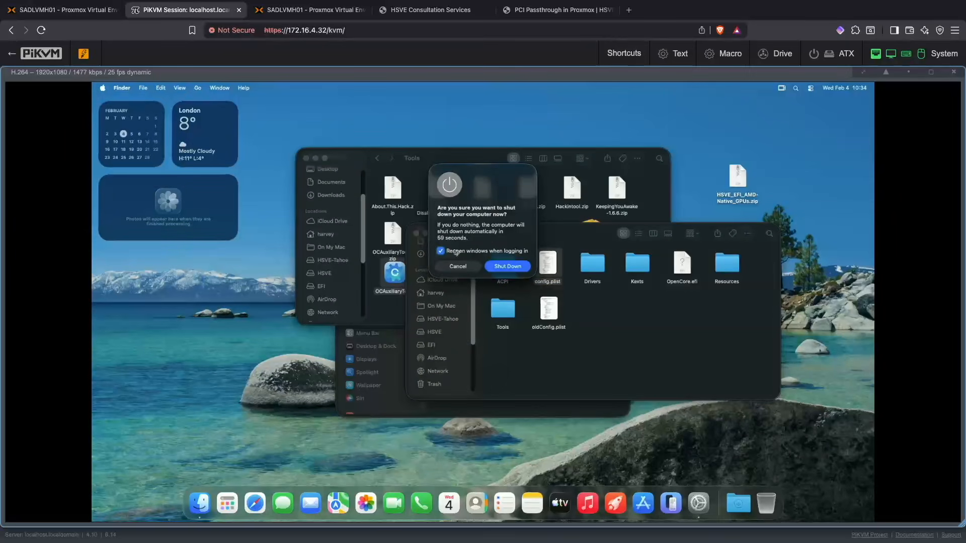
left_click(513, 272)
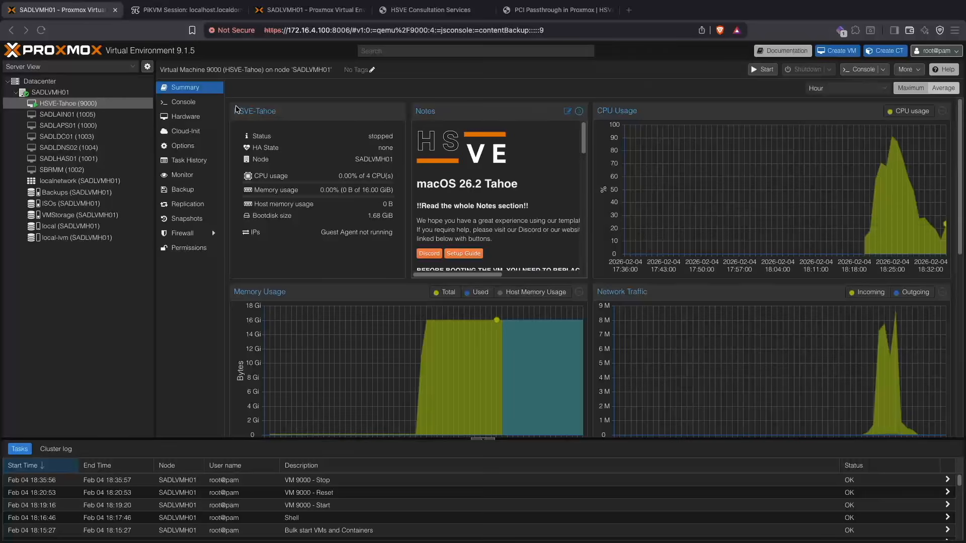
Step: Detach Hard Disk (ide0) from the HSVE-Tahoe VM's hardware in Proxmox and return to the VM's summary
left_click(188, 116)
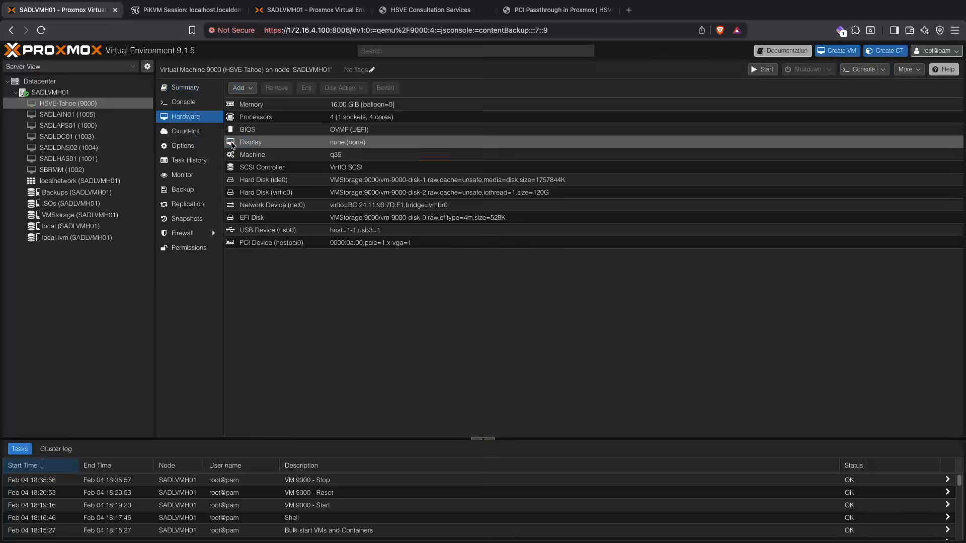
left_click(281, 179)
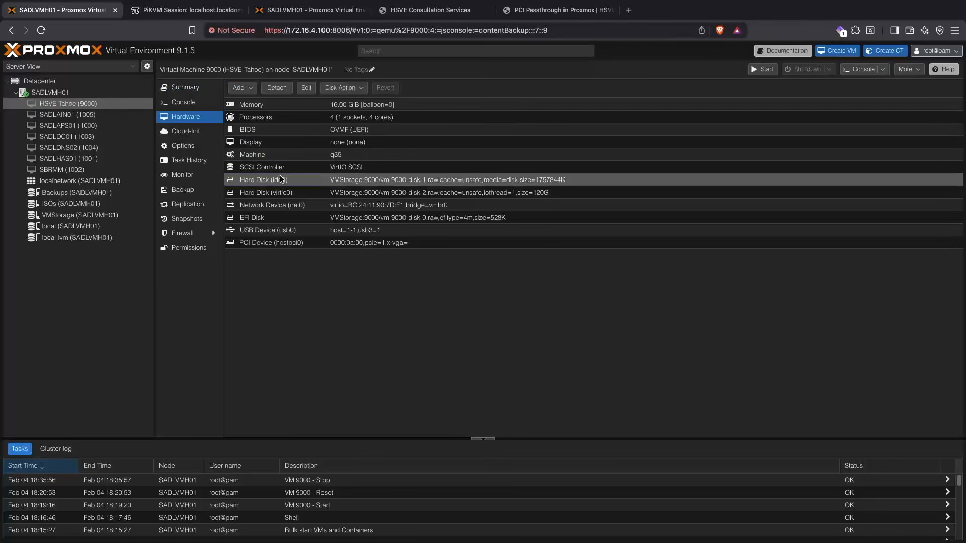
left_click(276, 88)
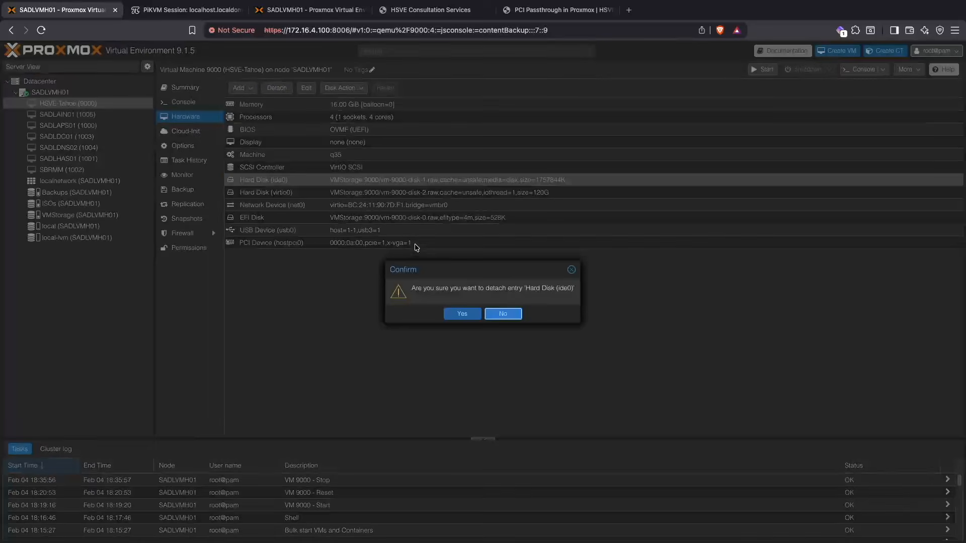
left_click(460, 314)
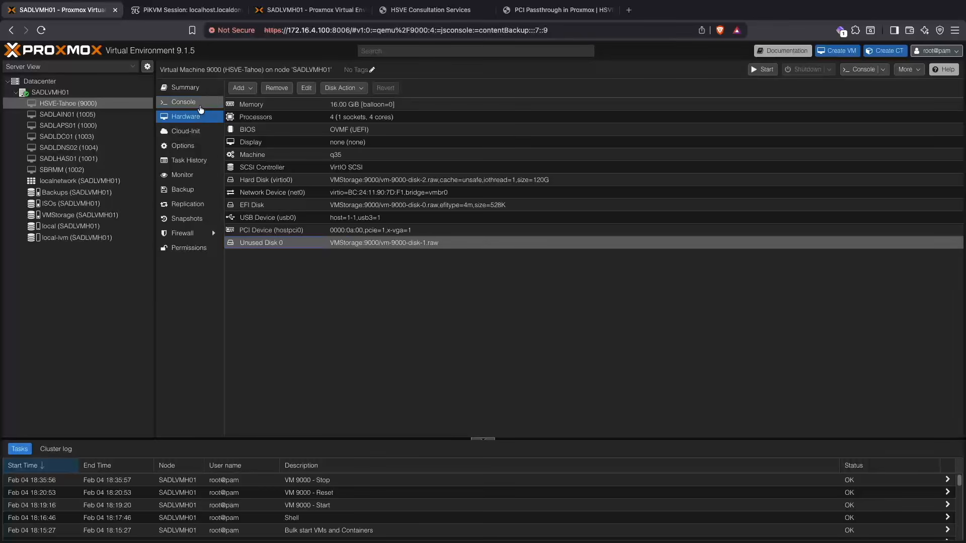
left_click(200, 89)
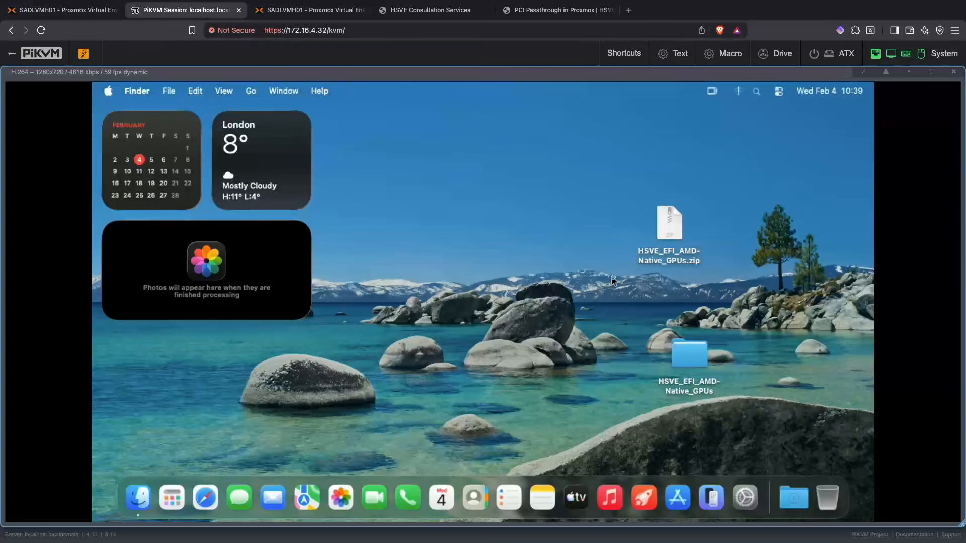
Step: Move HSVE_EFI_AMD-Native_GPUs.zip from the macOS desktop to the Trash
left_click(485, 252)
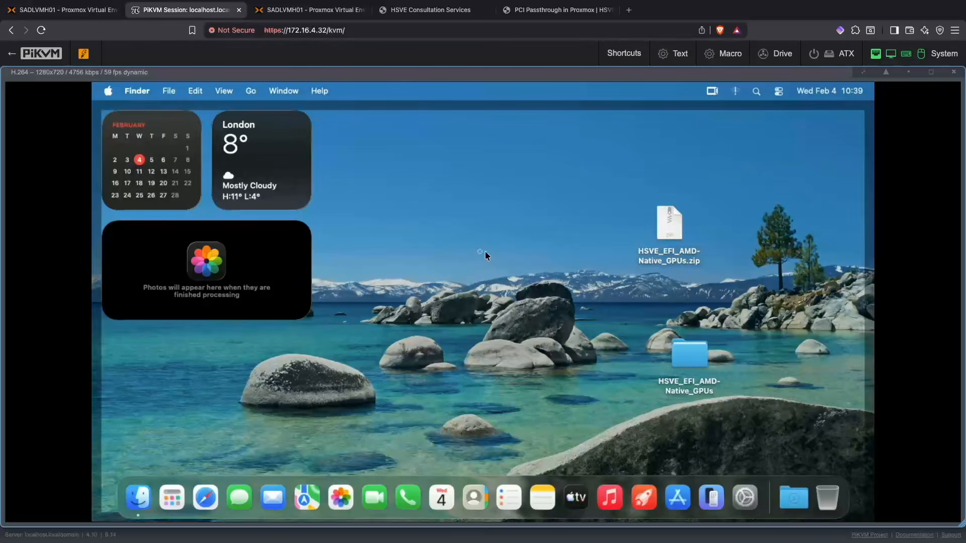
left_click(485, 252)
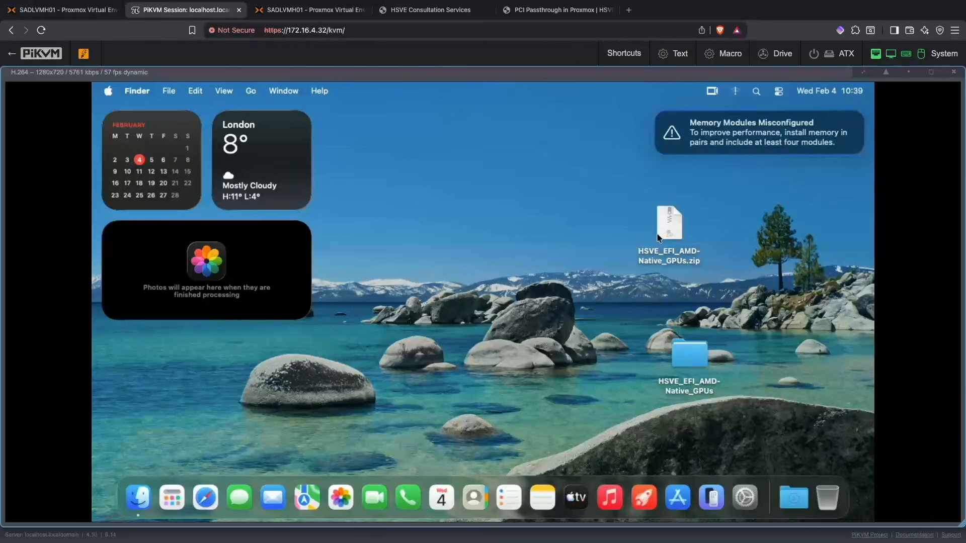
left_click_drag(658, 237, 829, 501)
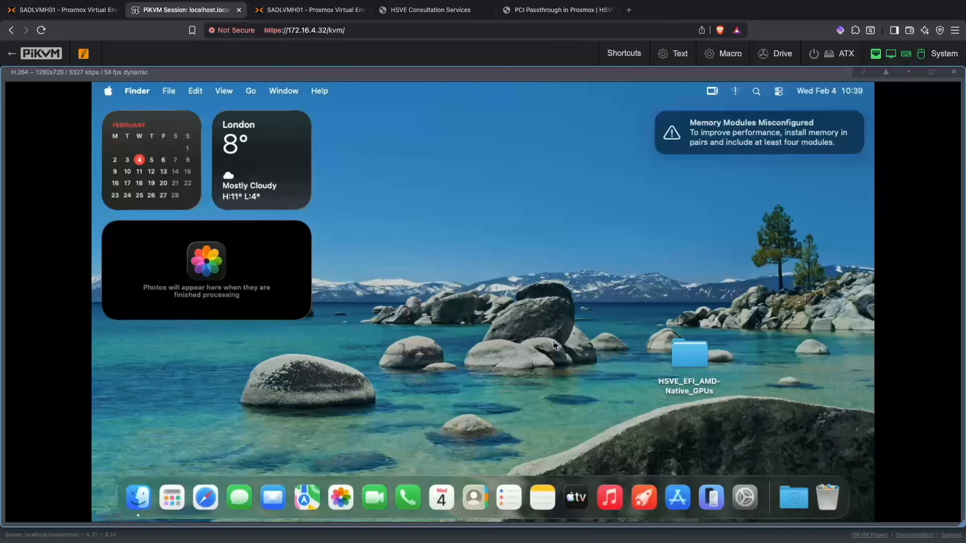
Step: Create a new folder named "Subscribe To HSVE" on the macOS desktop
right_click(553, 296)
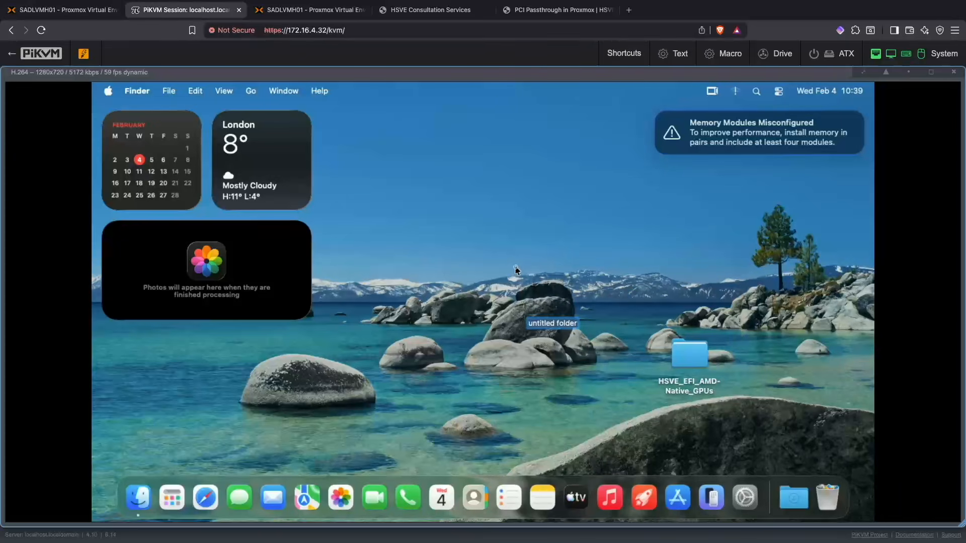
type("Sus")
key("BackSpace")
type("bscr")
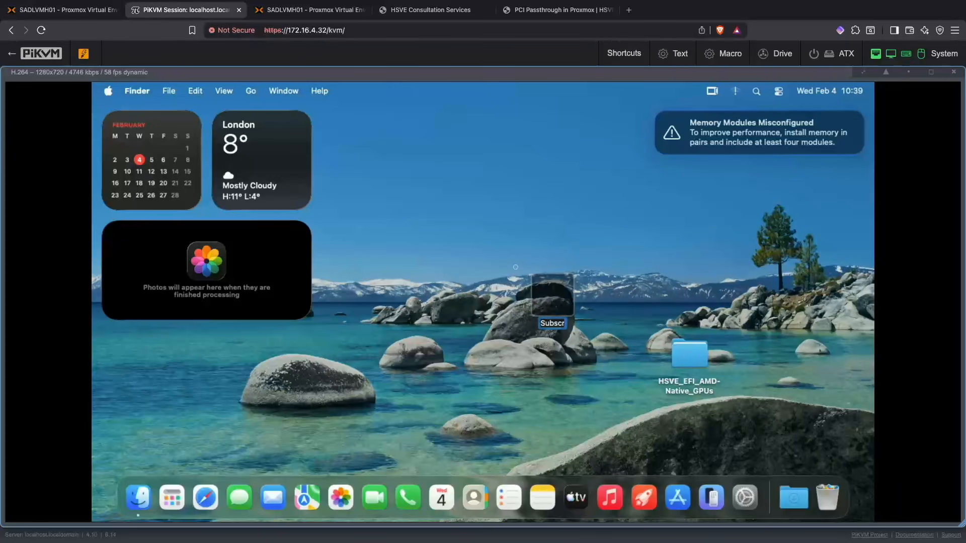
type("ibe To HSVE")
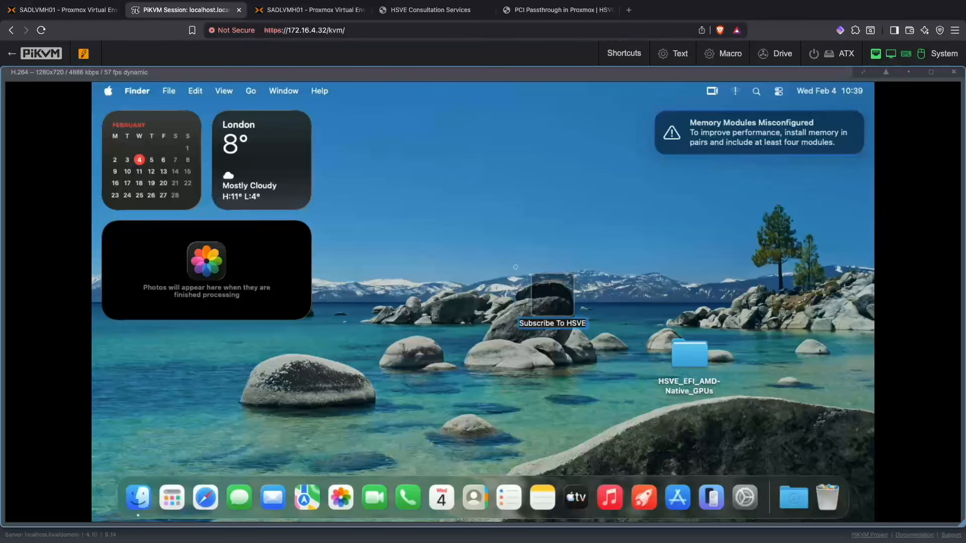
key("Return")
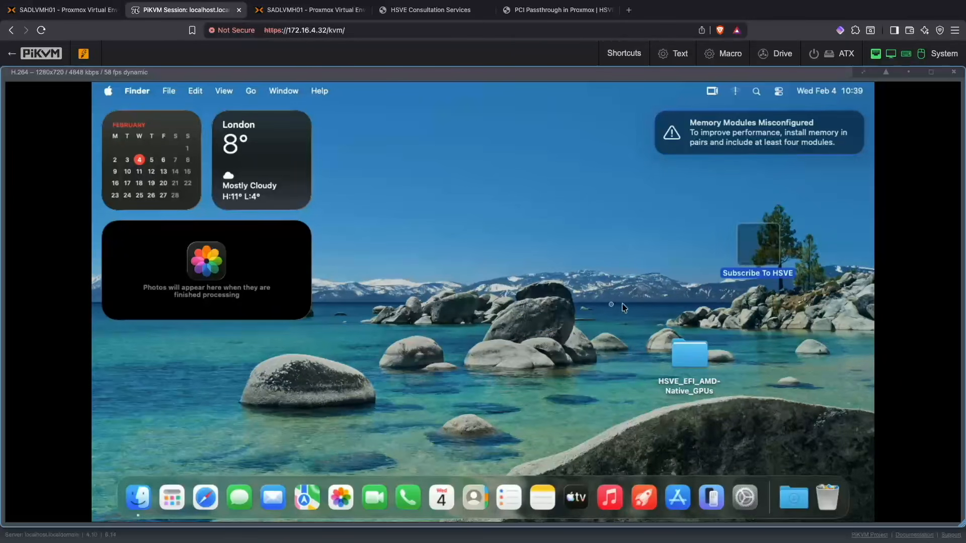
left_click(612, 307)
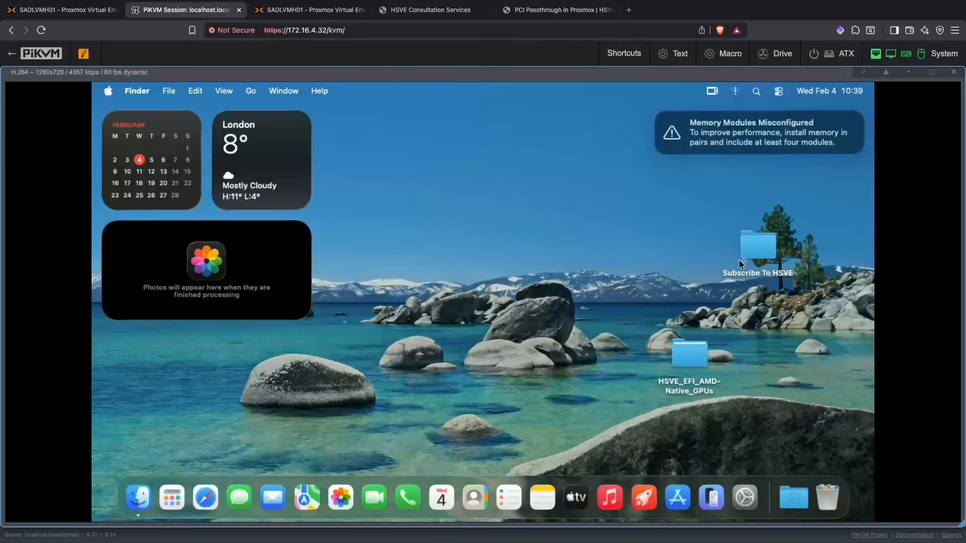
Step: Switch to Proxmox and check whether the HSVE-Tahoe VM supports taking snapshots
left_click(60, 10)
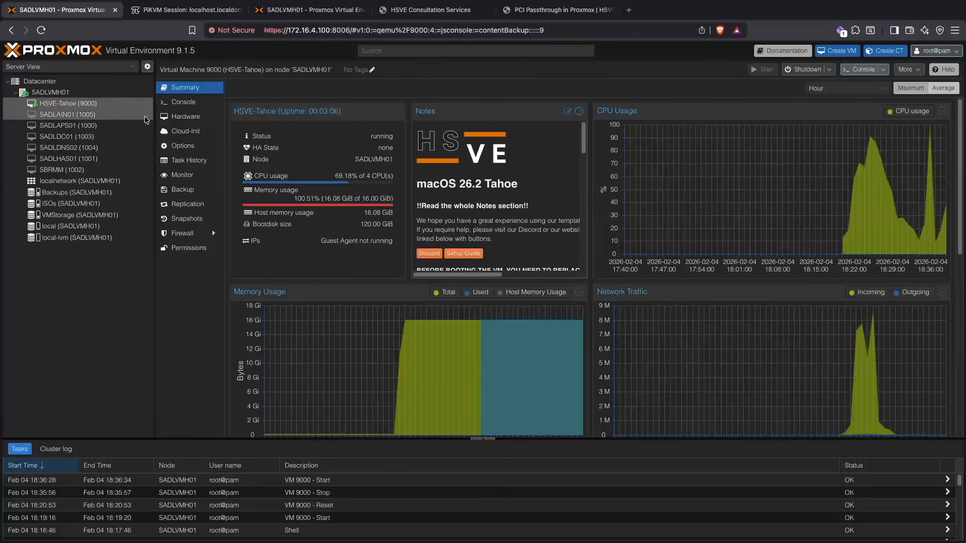
left_click(184, 217)
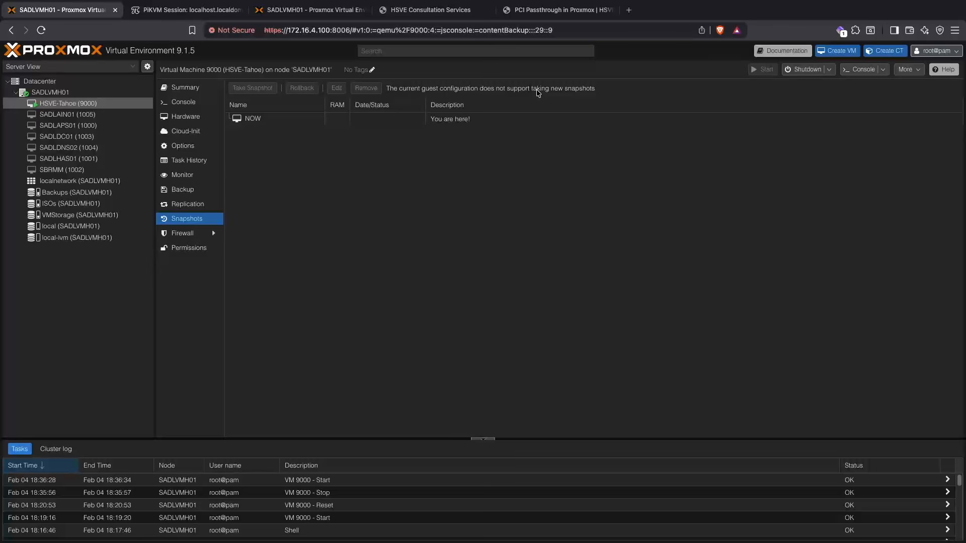
left_click_drag(389, 91, 446, 87)
Step: Check the HSVE-Tahoe VM's Hard Disk (virtio0) entry in its hardware list and view the VM's backups
left_click(185, 116)
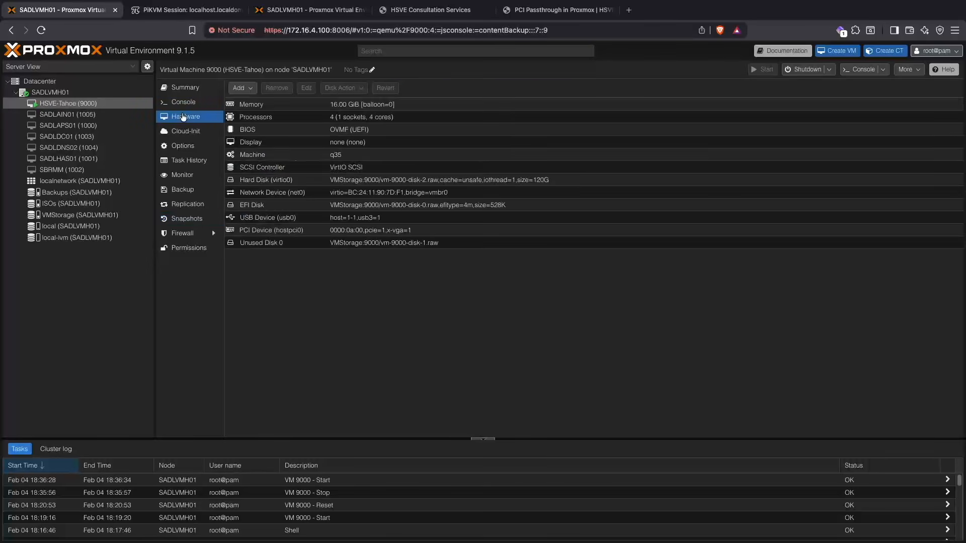
left_click(336, 182)
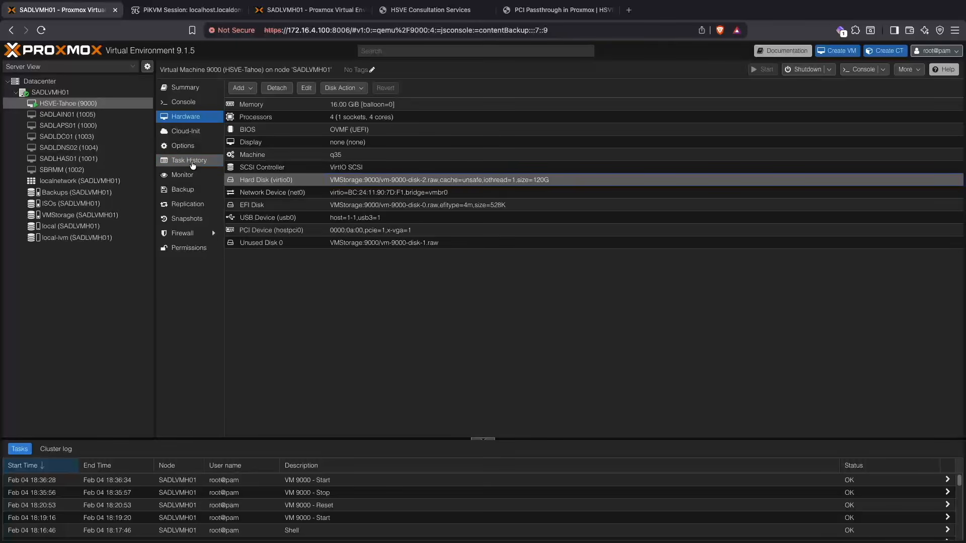
left_click(193, 189)
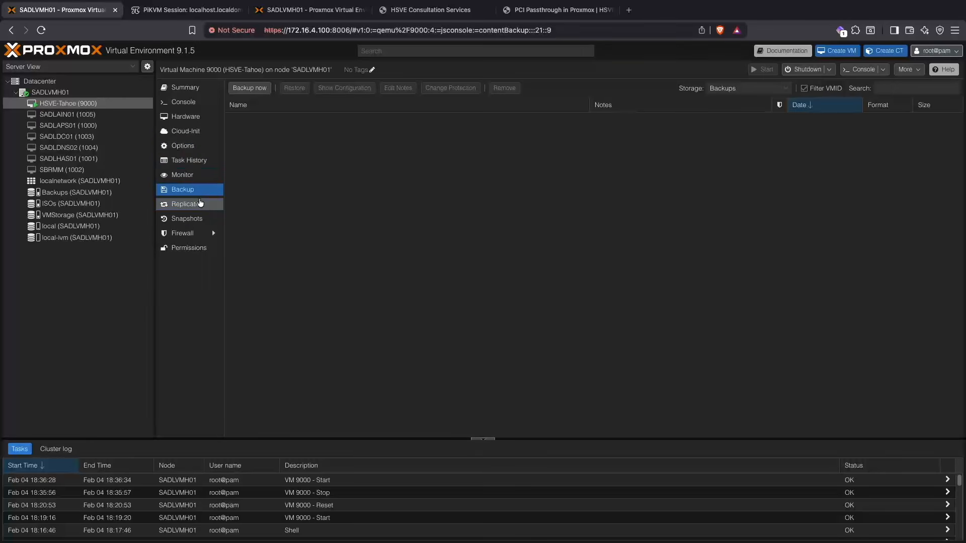
left_click(202, 220)
left_click(200, 193)
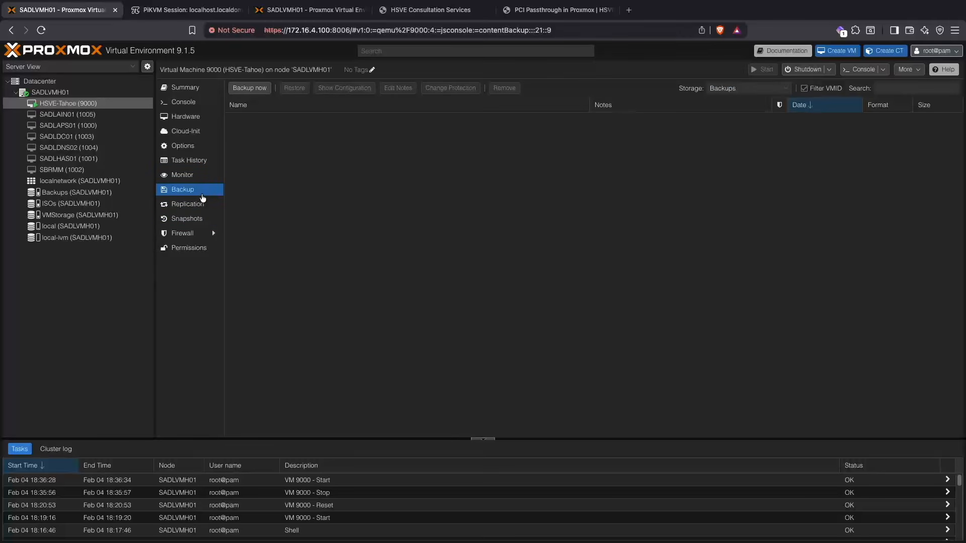
left_click(201, 175)
left_click(202, 190)
Step: Switch to the PiKVM session and look over the folders on the macOS desktop
left_click(186, 9)
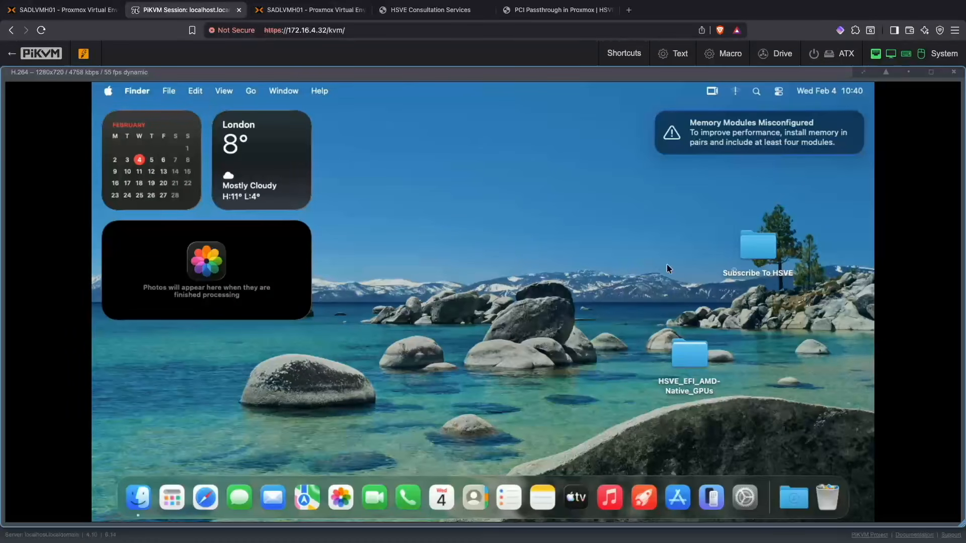
left_click(626, 243)
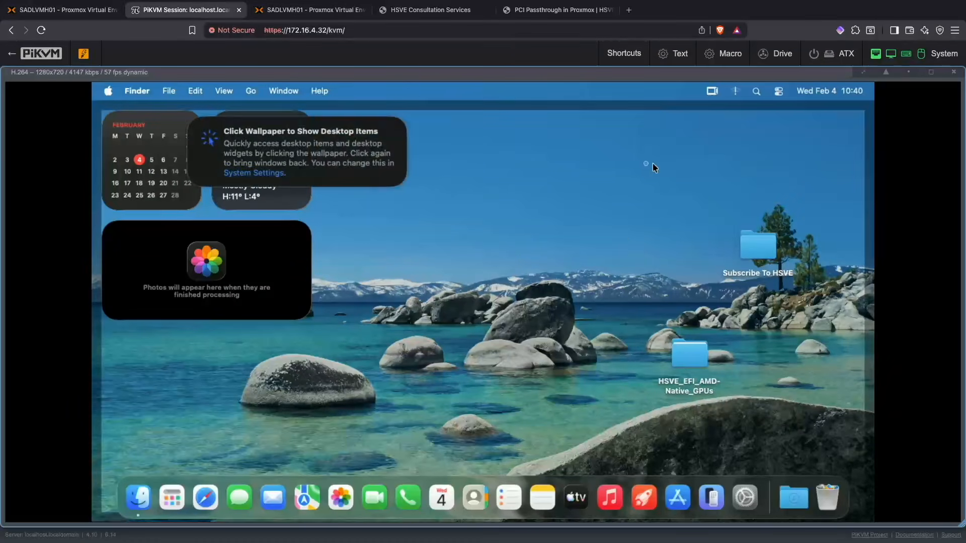
left_click(610, 177)
left_click(63, 7)
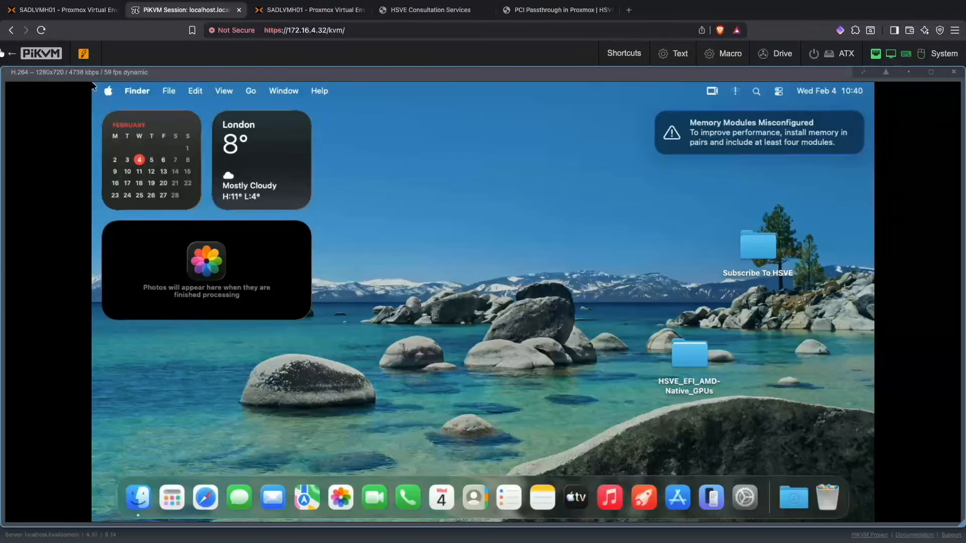
Step: In Proxmox, back up HSVE-Tahoe to the Backups storage in Snapshot mode with the note "{{guestname}} - Before Deletion"
left_click(56, 10)
left_click(250, 88)
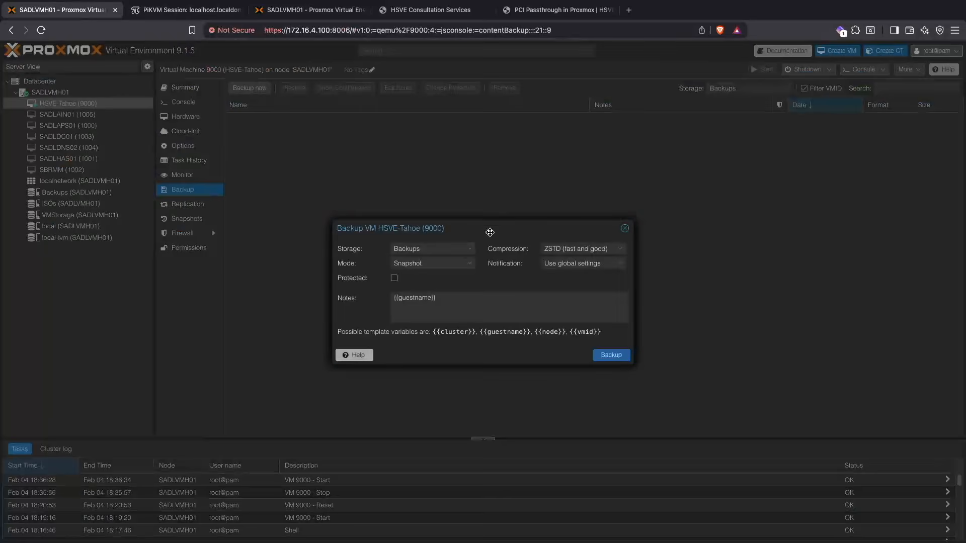
left_click(447, 248)
left_click(456, 250)
left_click(465, 302)
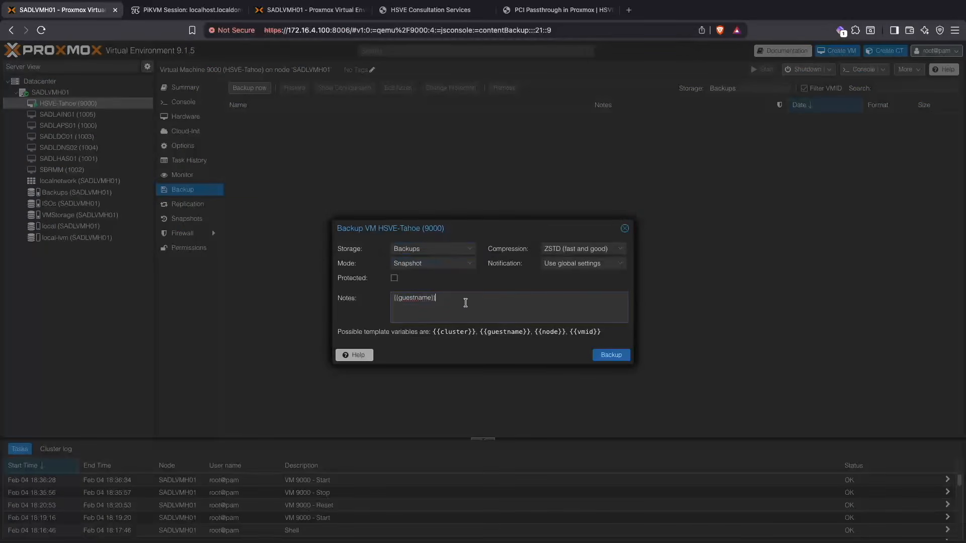
type("- Ne")
type("Before Del")
type("etion")
left_click(611, 355)
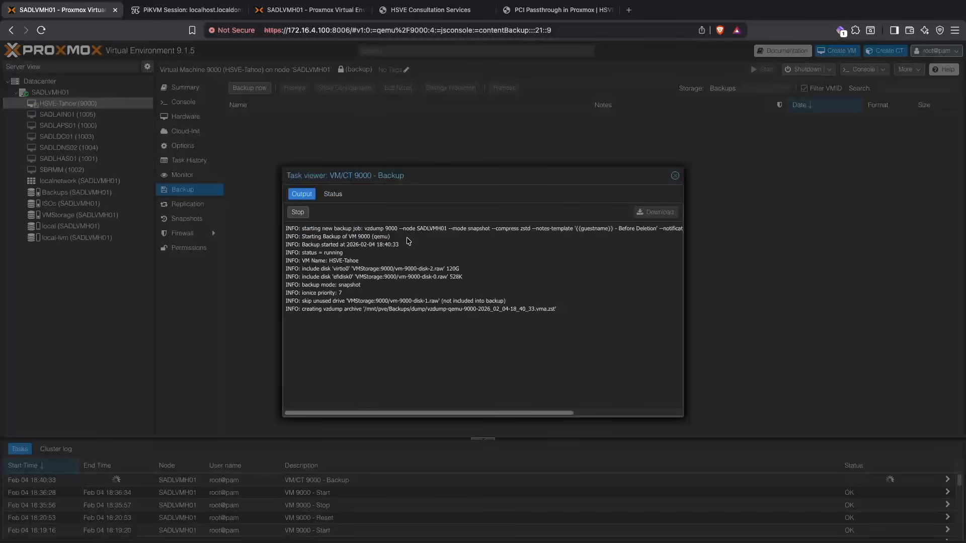
Step: Check that macOS keeps running in PiKVM during the backup, and inspect the "Before Deletion" backup entry in Proxmox
left_click(148, 12)
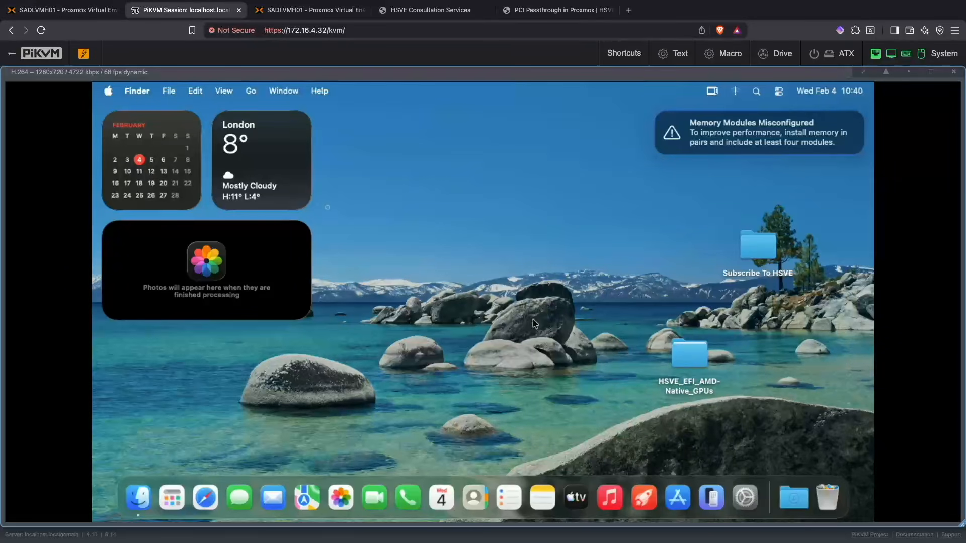
left_click(58, 11)
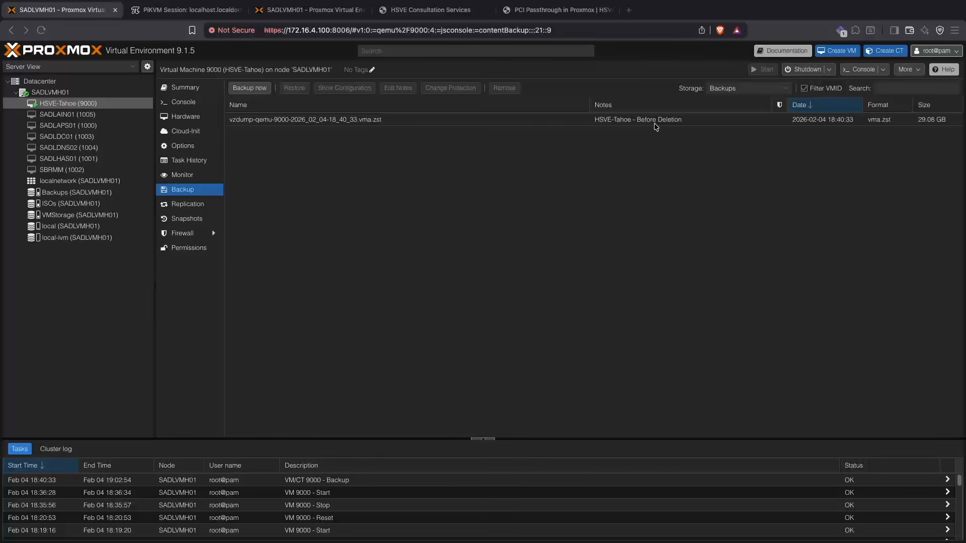
left_click(710, 120)
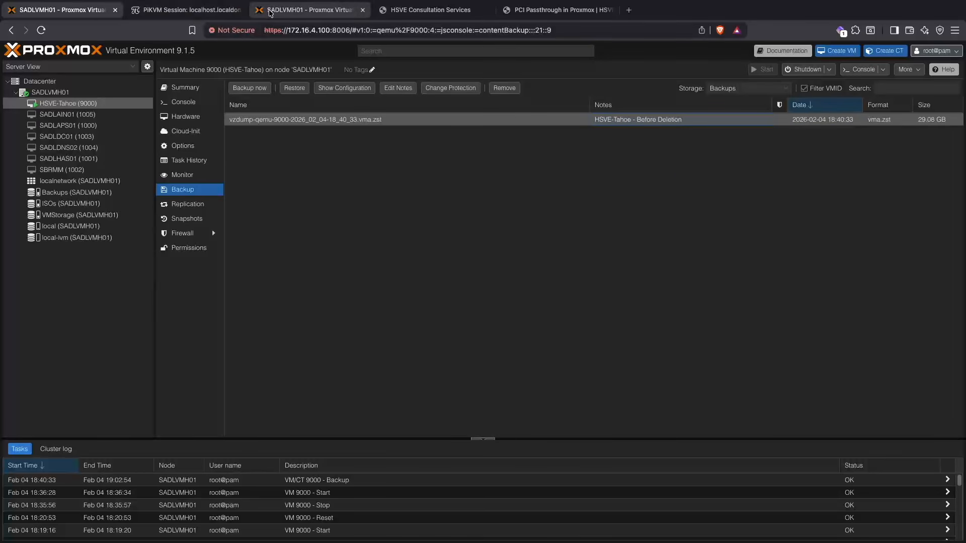
Step: Switch to PiKVM and unlock the macOS session by entering the account password
left_click(197, 11)
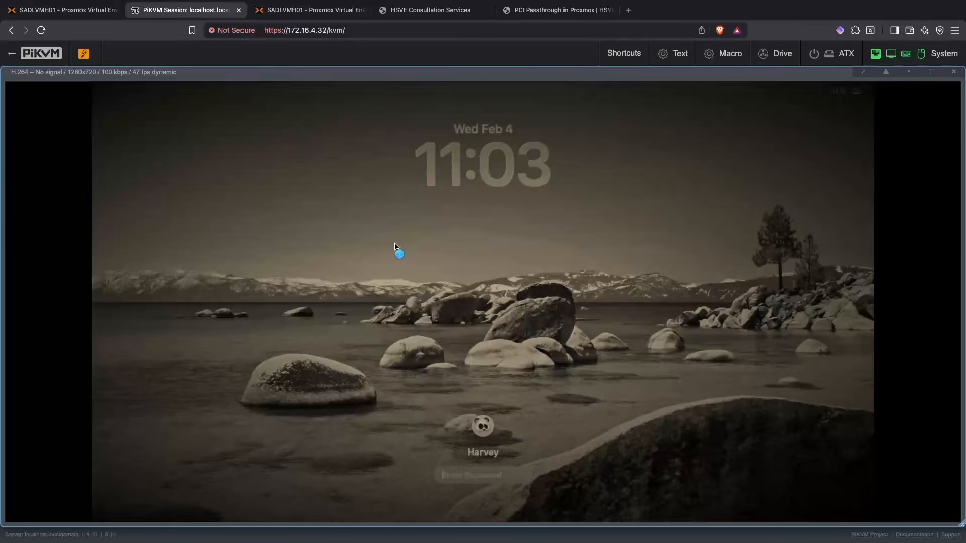
type("•••")
key("BackSpace")
key("BackSpace")
key("BackSpace")
type("•••")
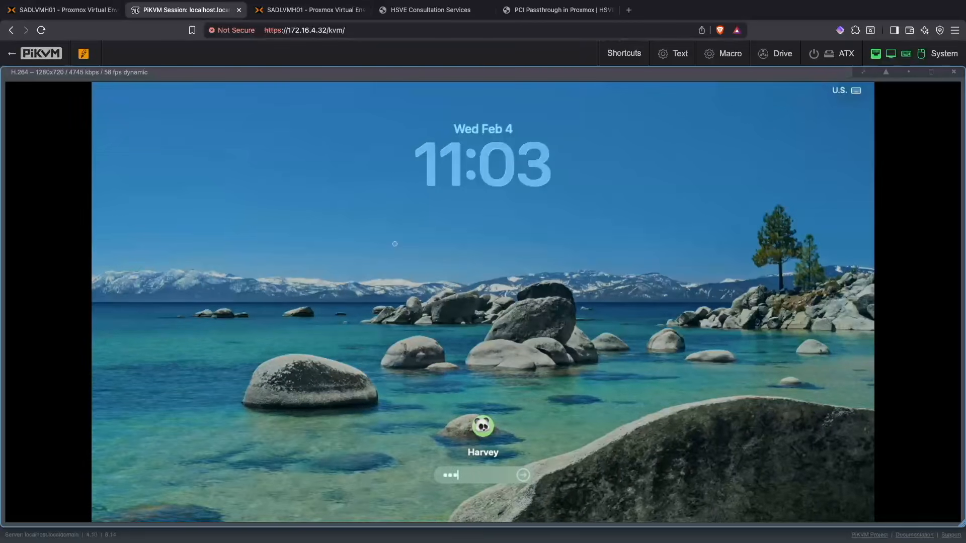
type("•••••")
key("Return")
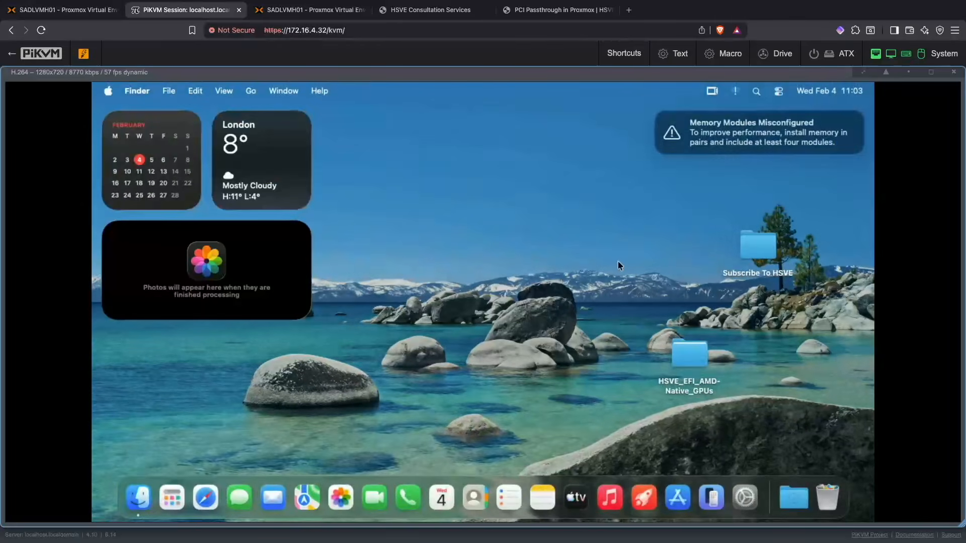
Step: Move the "Subscribe To HSVE" folder from the macOS desktop to the Trash
left_click(764, 274)
right_click(767, 282)
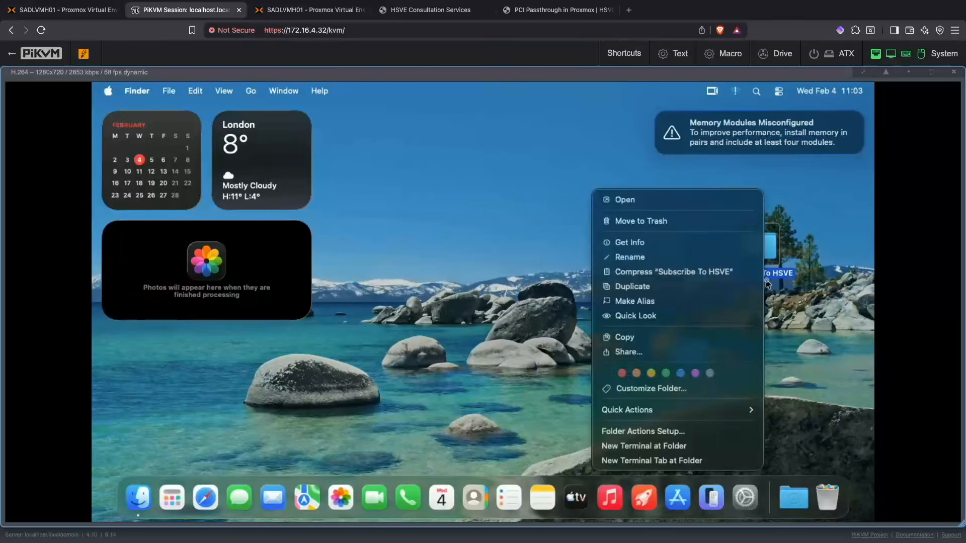
left_click(724, 223)
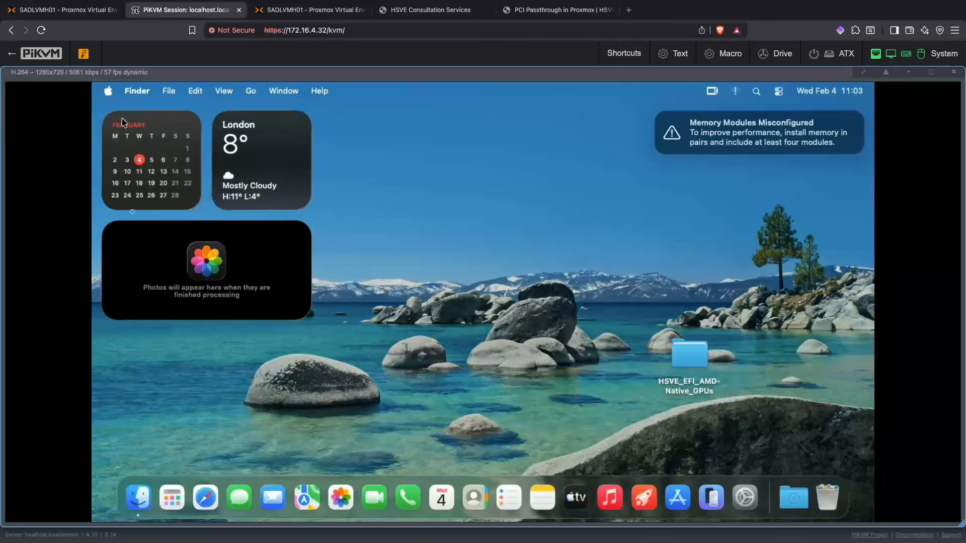
Step: Shut down the macOS virtual machine from within macOS
left_click(108, 90)
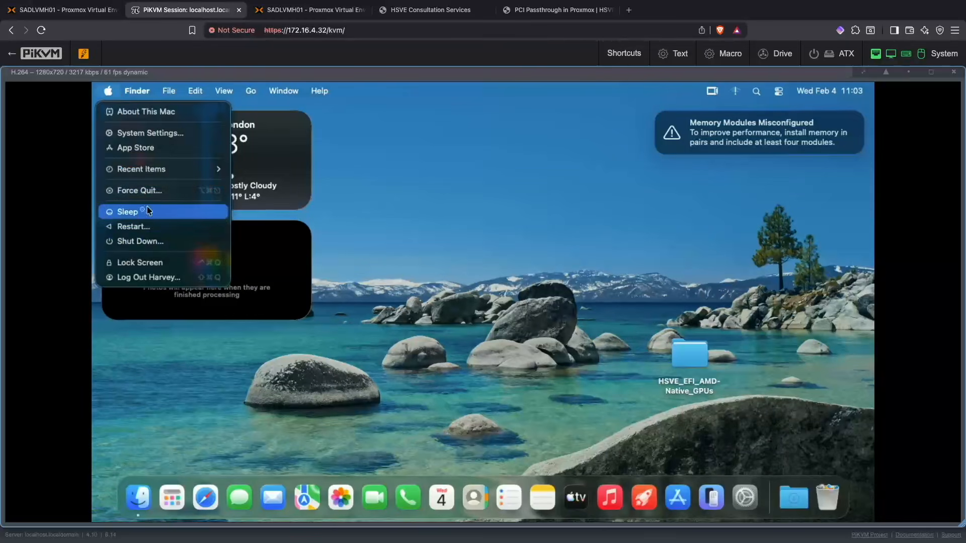
left_click(152, 244)
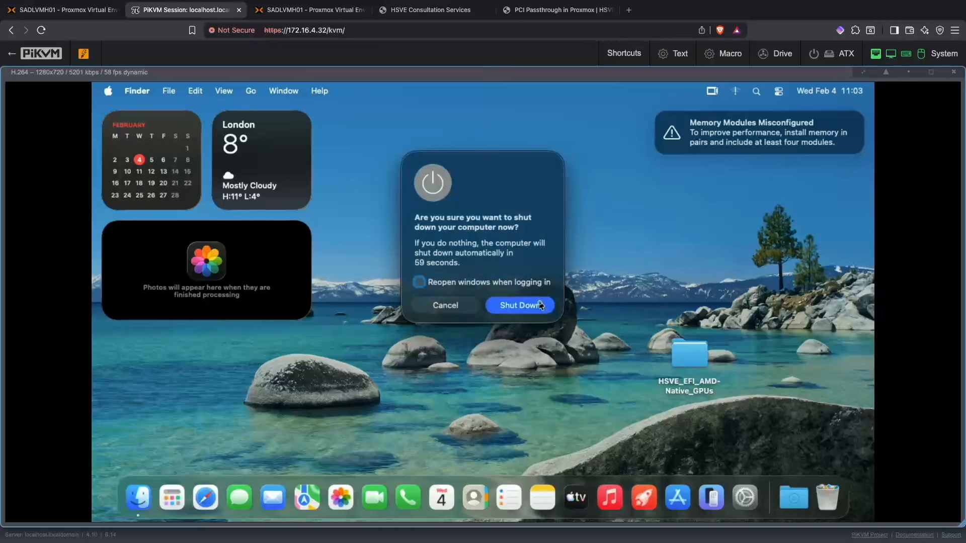
left_click(541, 305)
Step: Switch to Proxmox and restore HSVE-Tahoe from its "Before Deletion" backup, overwriting the current VM data
key("super+1")
left_click(183, 189)
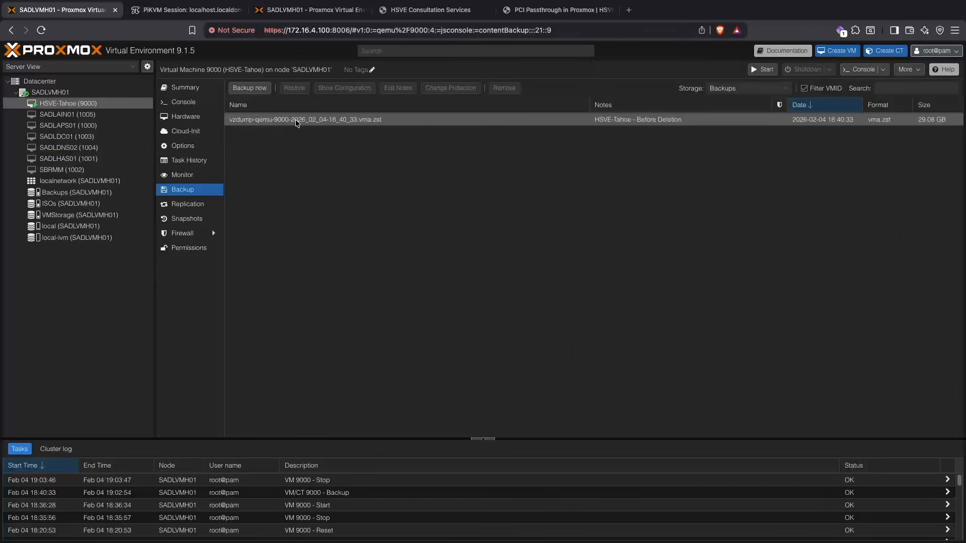
left_click(296, 121)
left_click(295, 88)
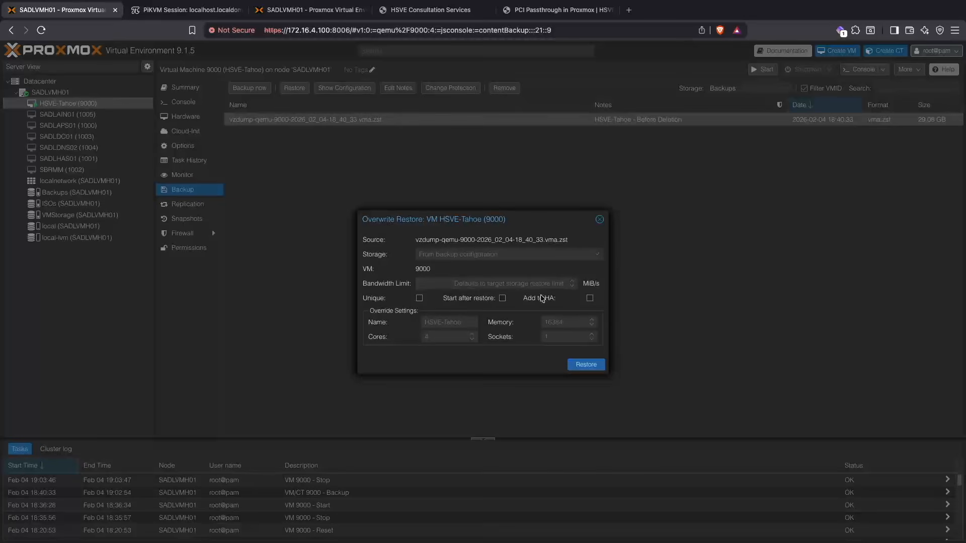
left_click(578, 367)
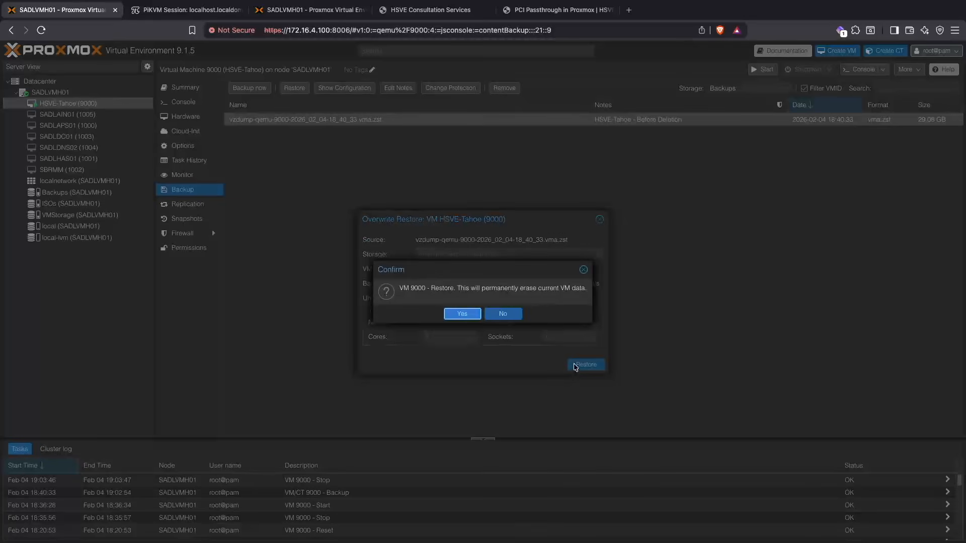
left_click(458, 314)
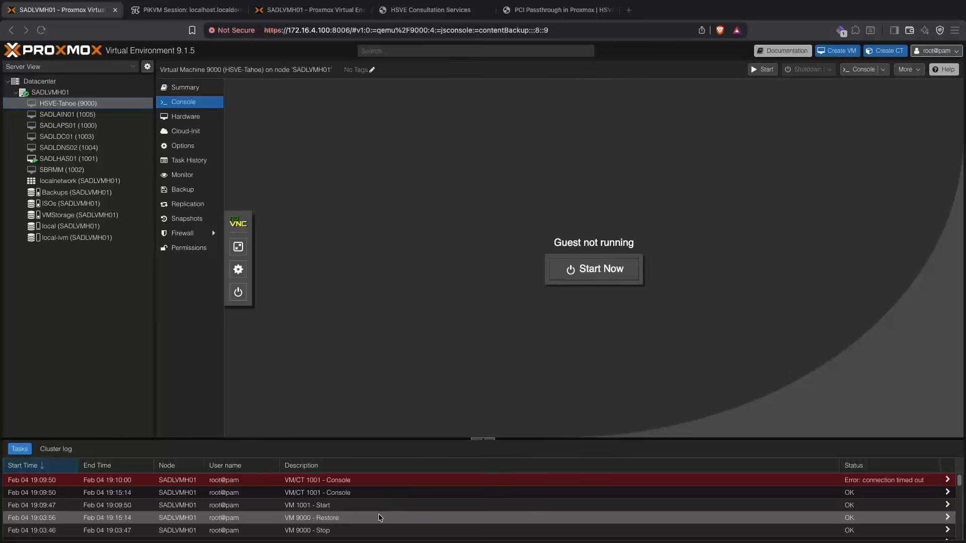
Step: Start the HSVE-Tahoe VM and switch to PiKVM to watch its display
left_click(187, 86)
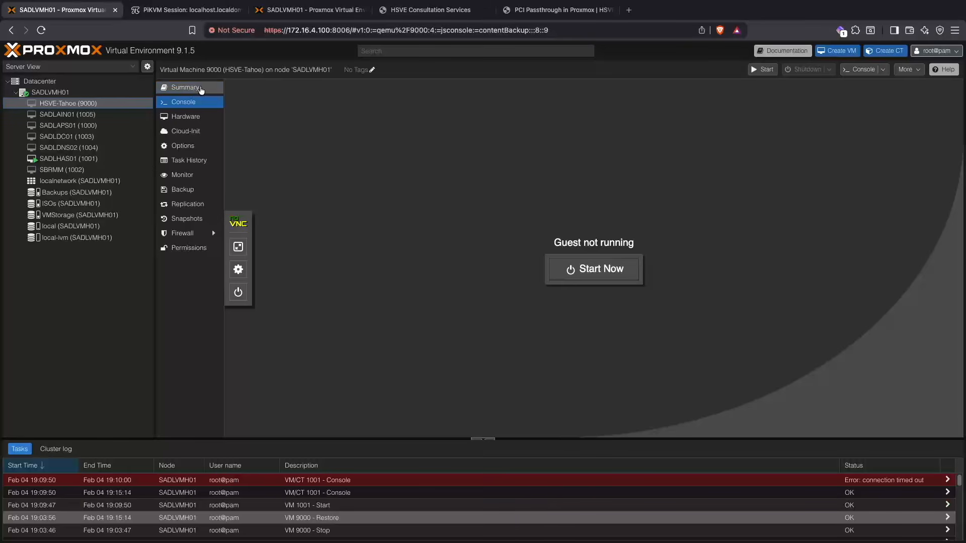
left_click(766, 70)
left_click(181, 10)
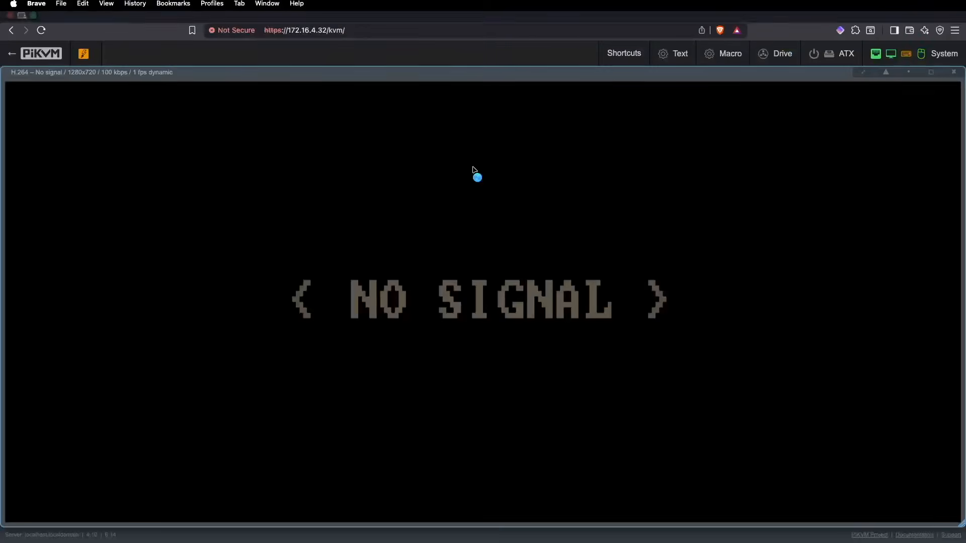